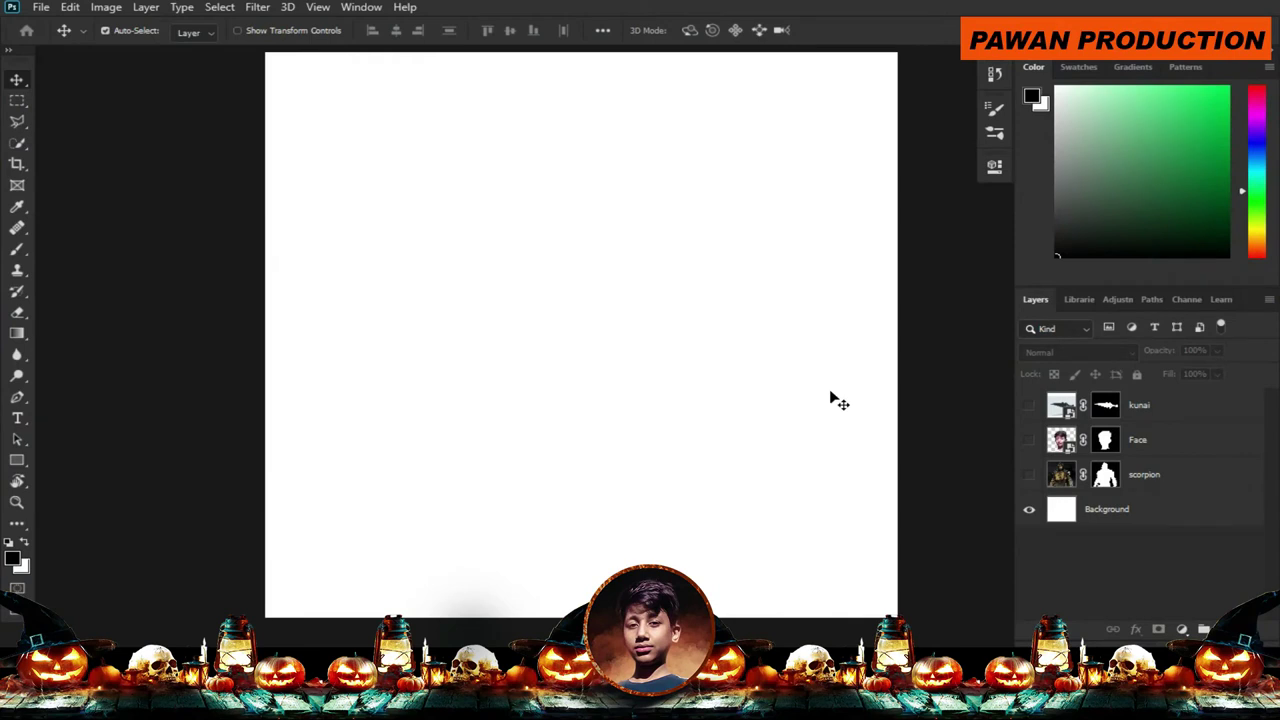
# Show the scorpion and Face layers, then start Free Transform on the Face layer.
pyautogui.click(1039, 477)
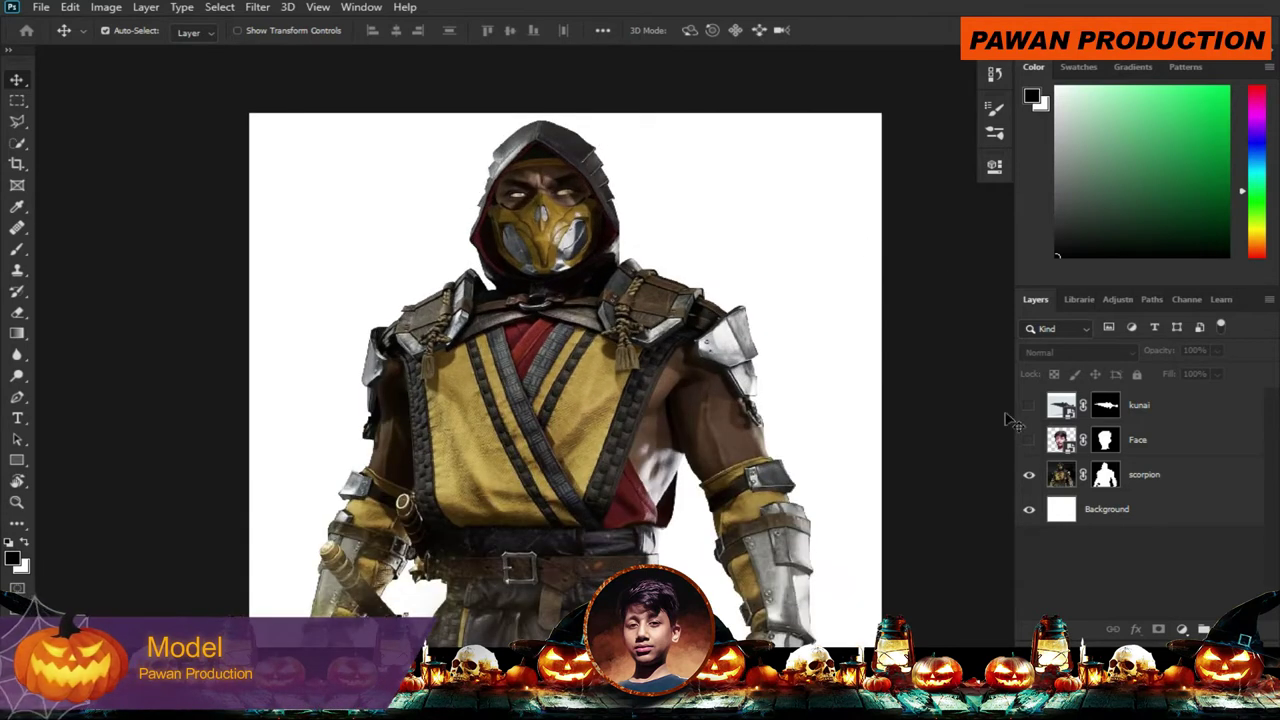
pyautogui.click(1032, 445)
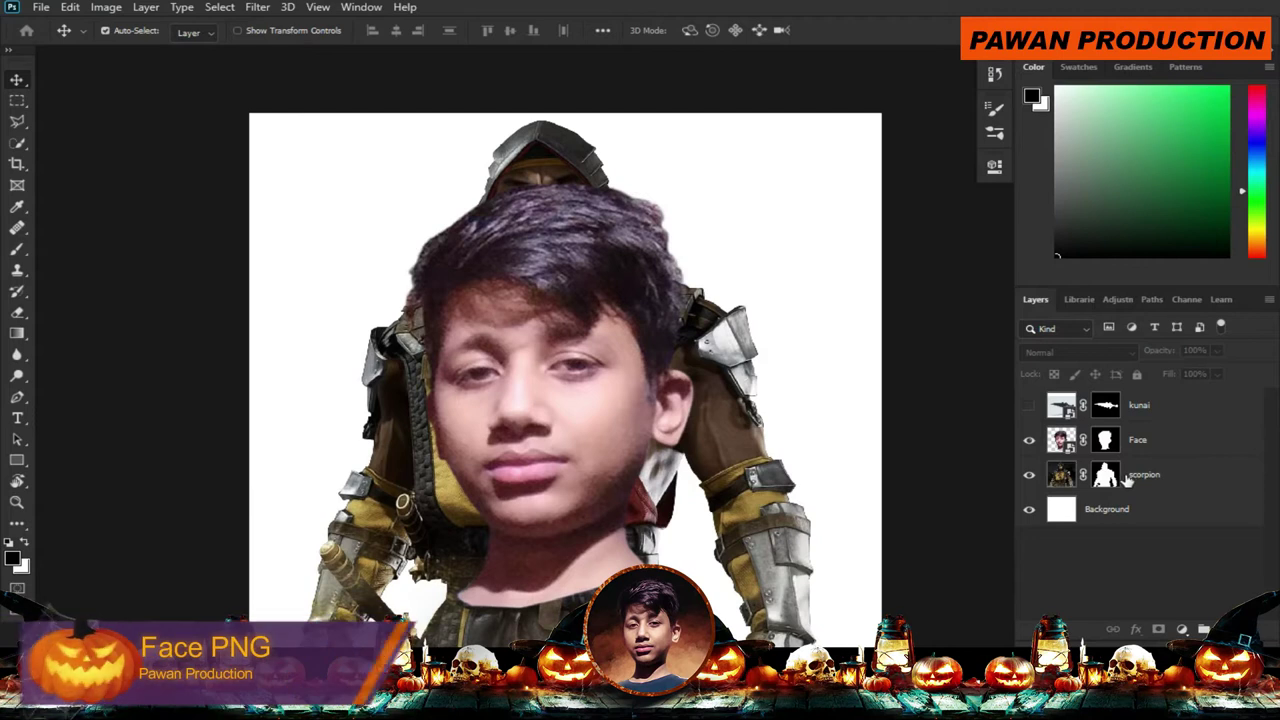
pyautogui.rightClick(1106, 476)
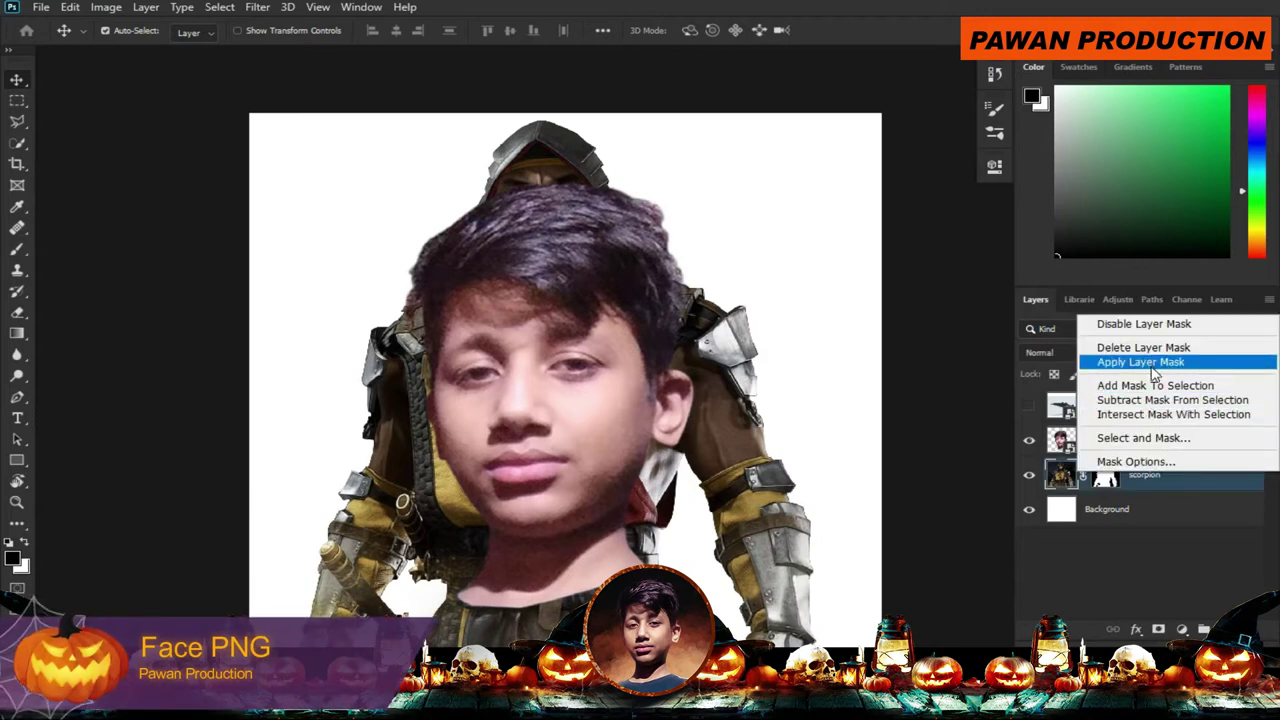
pyautogui.click(1190, 479)
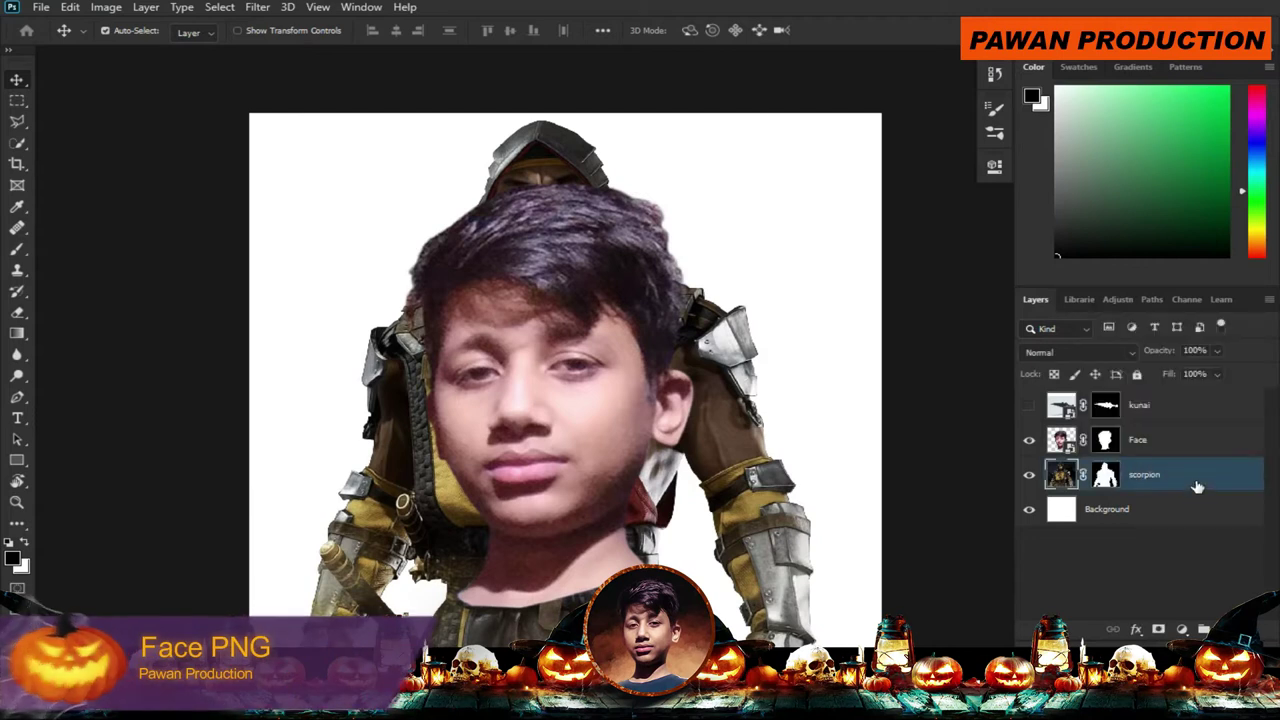
pyautogui.click(1118, 449)
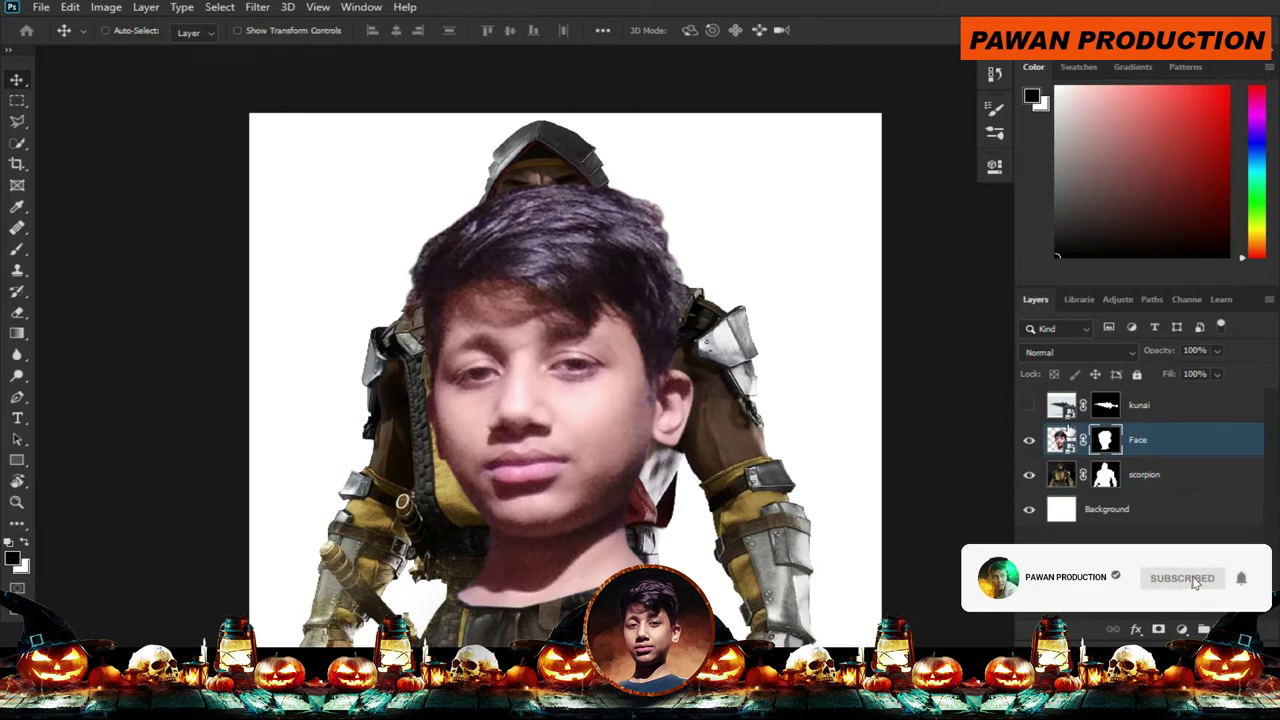
pyautogui.hotkey('ctrl', 't')
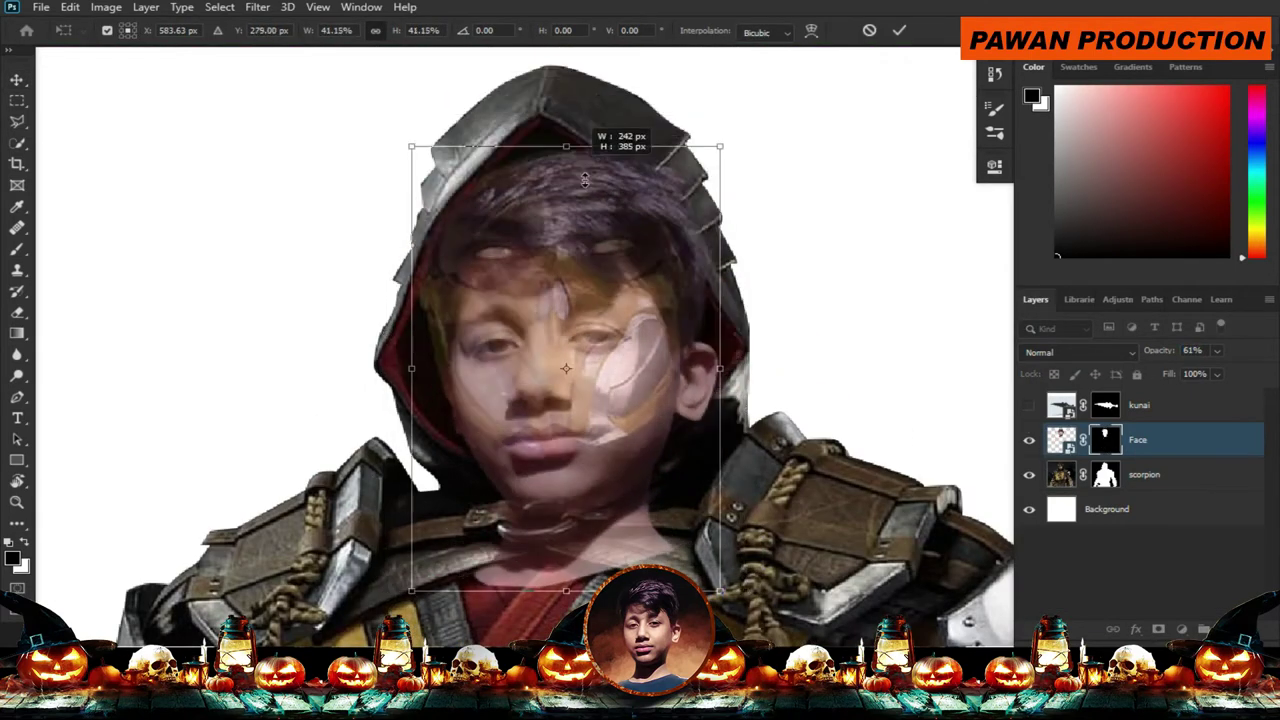
# Shrink the boy's face to about 48.99% to fit over Scorpion's head.
pyautogui.moveTo(718, 580); pyautogui.dragTo(590, 520)
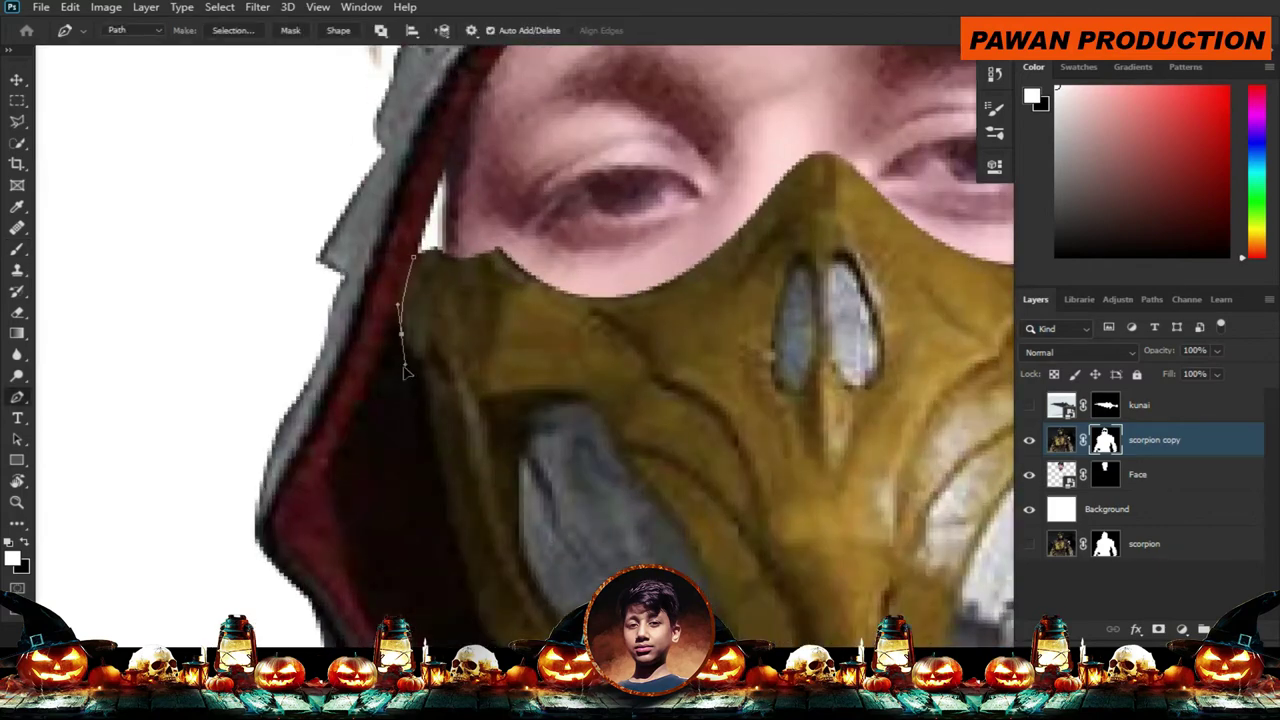
# Extend the pen outline along the edge of the yellow mask.
pyautogui.scroll(-3, 406, 370)
pyautogui.click(443, 437)
pyautogui.moveTo(654, 549); pyautogui.dragTo(492, 373)
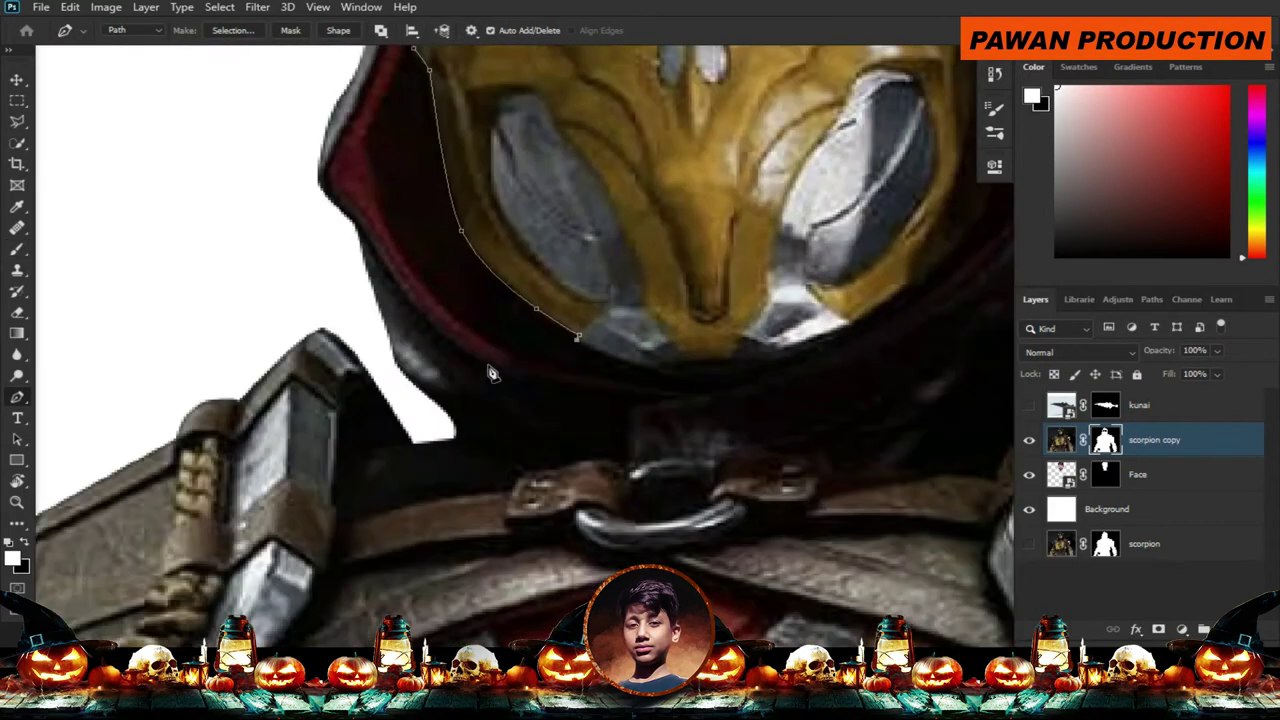
pyautogui.scroll(2, 503, 397)
pyautogui.scroll(-3, 426, 472)
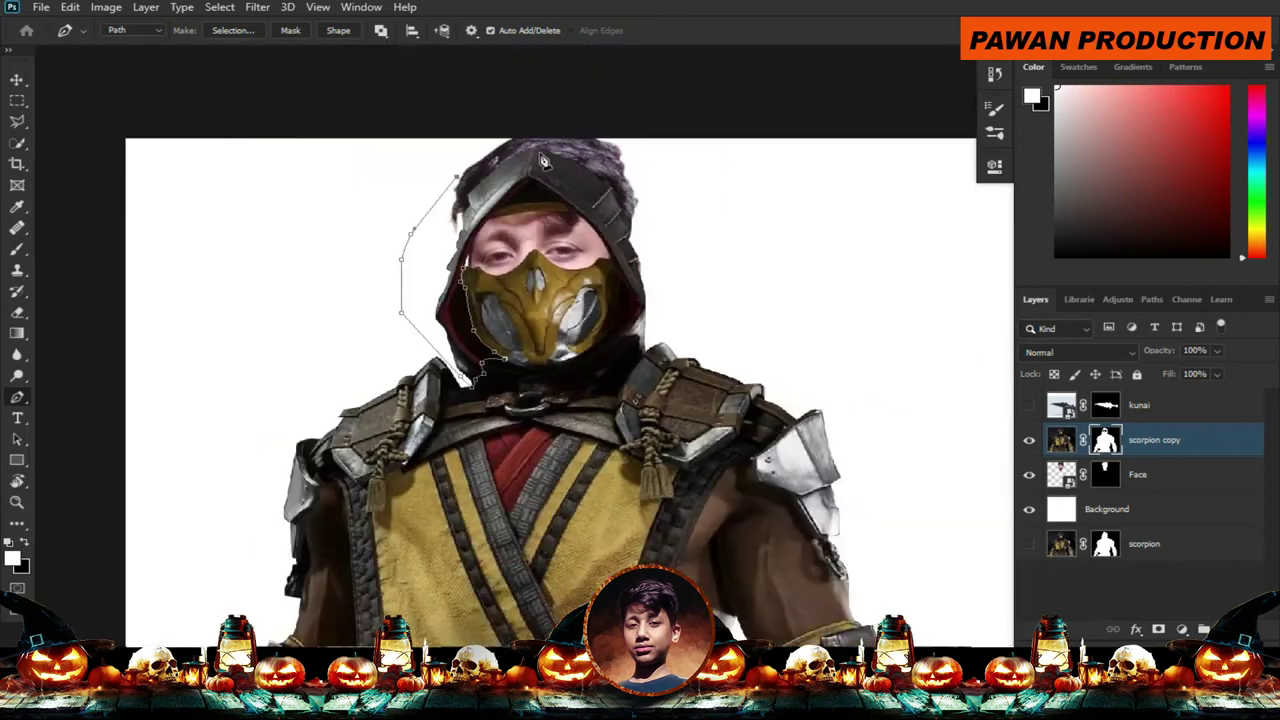
pyautogui.scroll(3, 720, 286)
pyautogui.scroll(1, 775, 442)
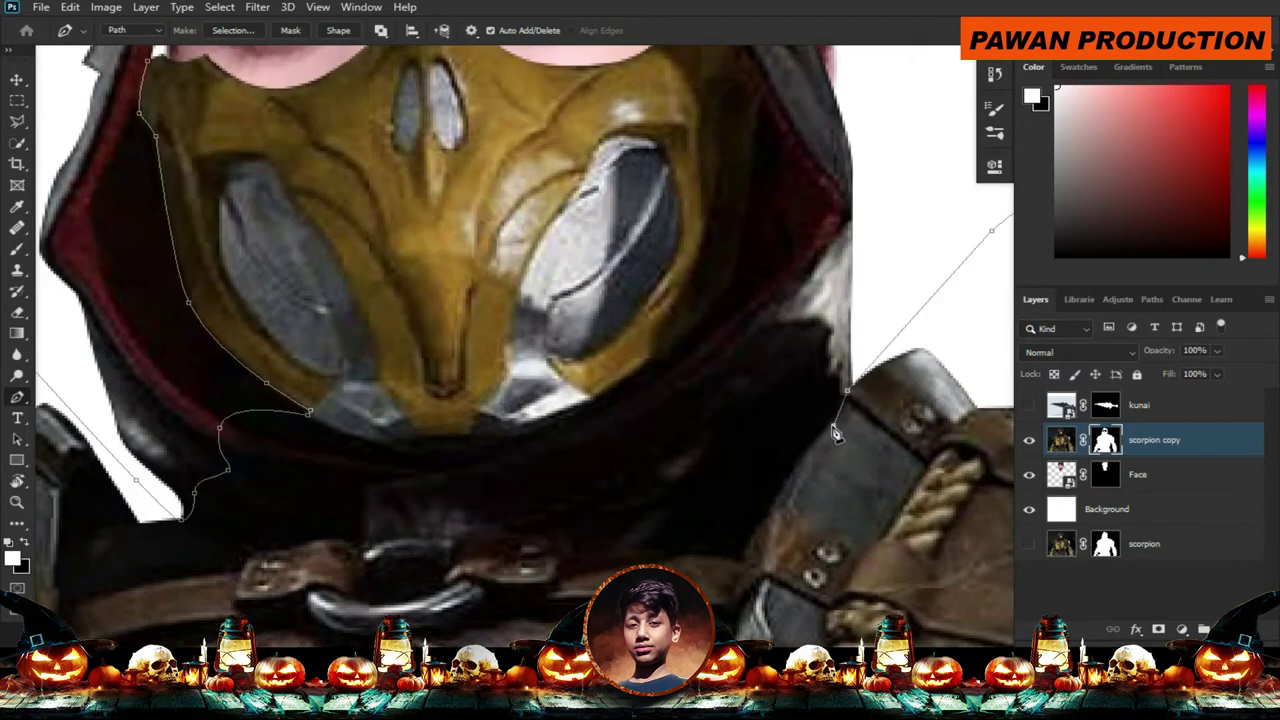
pyautogui.scroll(1, 800, 400)
pyautogui.scroll(1, 766, 380)
pyautogui.scroll(1, 694, 266)
pyautogui.scroll(1, 771, 200)
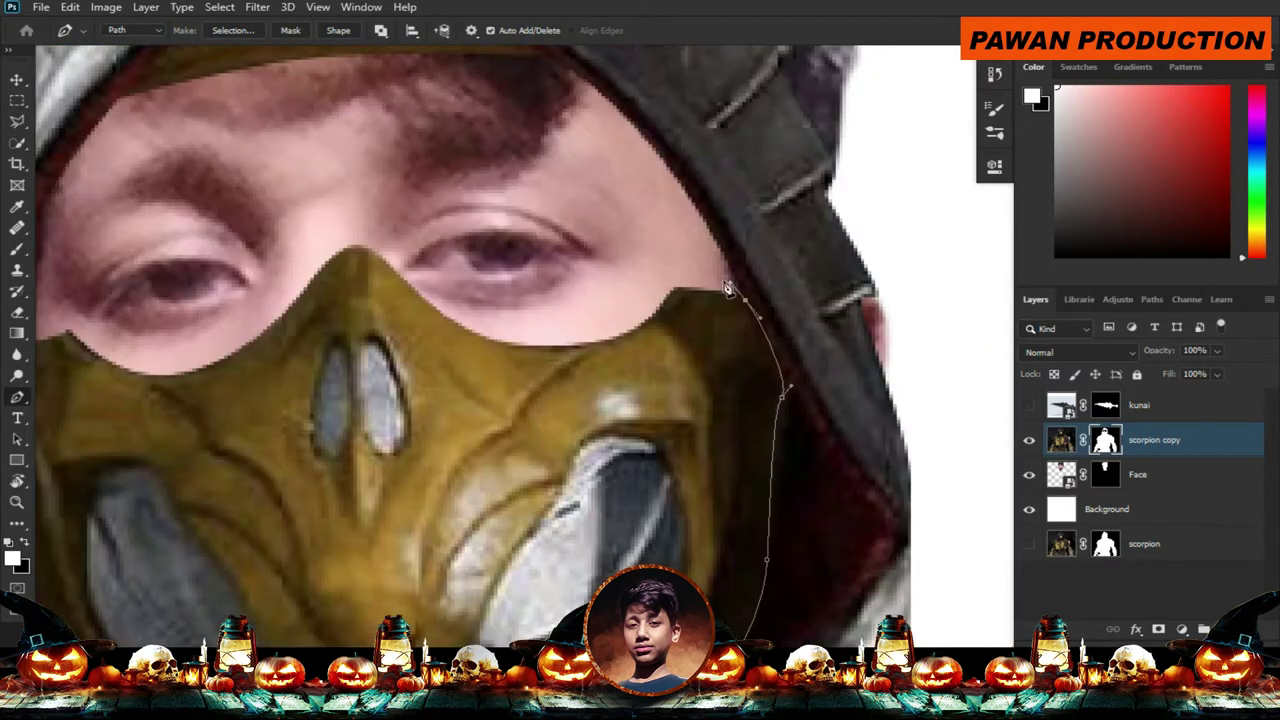
pyautogui.scroll(-2, 728, 288)
pyautogui.scroll(-2, 857, 471)
pyautogui.scroll(-2, 857, 471)
# Duplicate the scorpion layer and group the spare scorpion copies into a 'sample' folder.
pyautogui.press('v')
pyautogui.rightClick(1214, 430)
pyautogui.press('Escape')
pyautogui.hotkey('ctrl', 'j')
pyautogui.moveTo(1150, 440); pyautogui.dragTo(1063, 560)
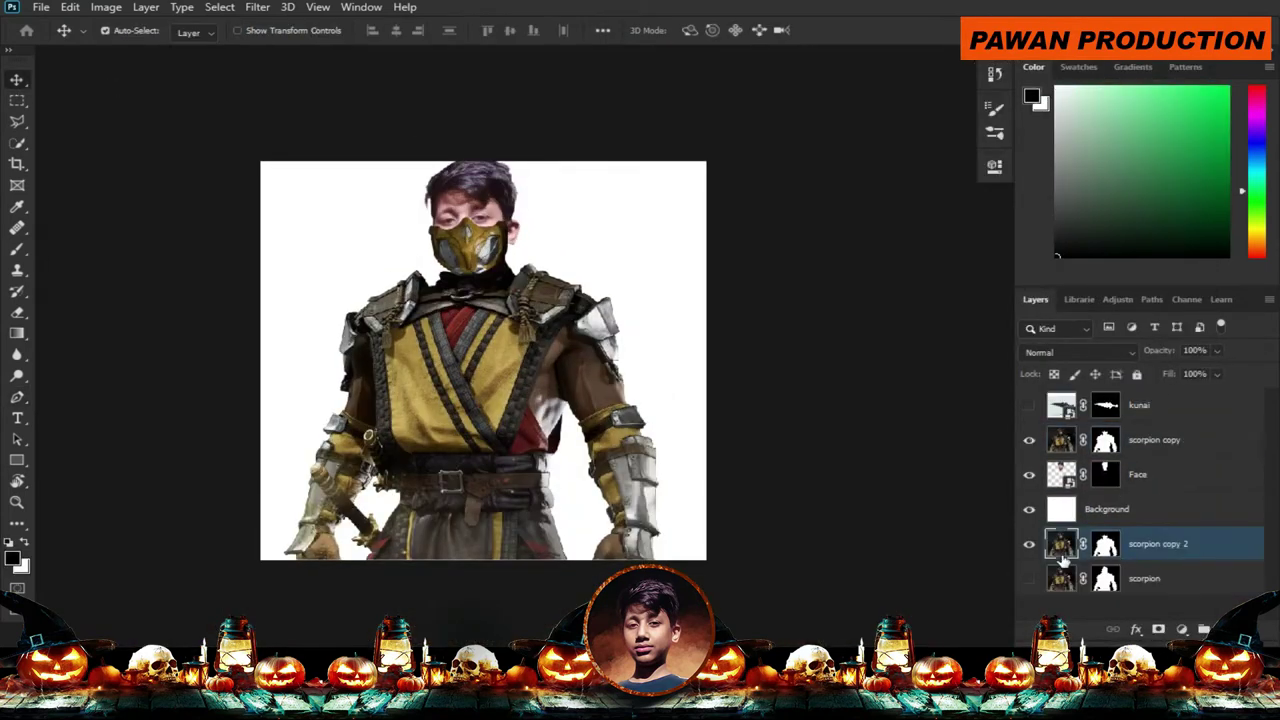
pyautogui.keyDown('shift'); pyautogui.click(1060, 578); pyautogui.keyUp('shift')
pyautogui.hotkey('ctrl', 'g')
# Select the scorpion copy and set up a small brush with swapped colours for mask painting.
pyautogui.click(1150, 440)
pyautogui.rightClick(1150, 440)
pyautogui.press('Escape')
pyautogui.press('b')
pyautogui.press('x')
pyautogui.scroll(5, 620, 480)
pyautogui.press('[')
pyautogui.press('[')
pyautogui.press('[')
pyautogui.scroll(2, 625, 330)
pyautogui.scroll(2, 630, 320)
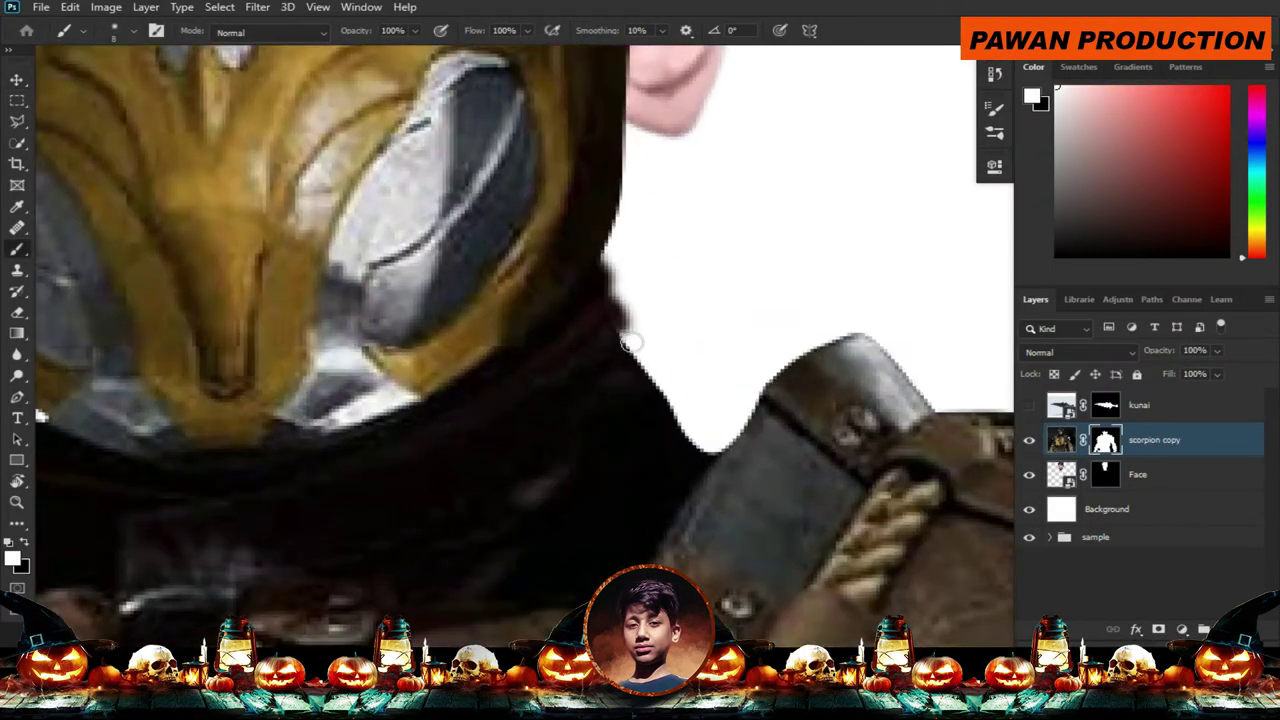
pyautogui.scroll(-2, 550, 380)
pyautogui.scroll(2, 551, 274)
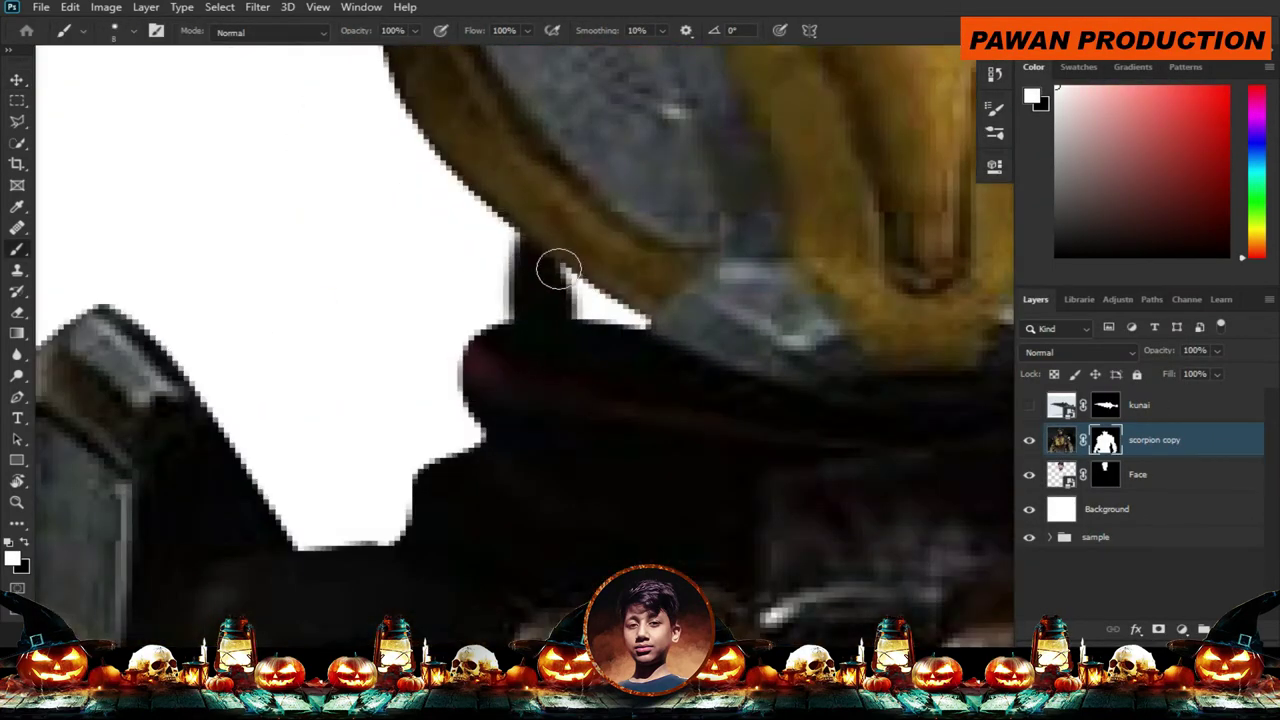
pyautogui.scroll(-4, 600, 300)
pyautogui.scroll(5, 720, 343)
pyautogui.scroll(-10, 720, 343)
# Scale the scorpion copy to about 79% and the face to 87.15%, repositioning it.
pyautogui.hotkey('ctrl', 't')
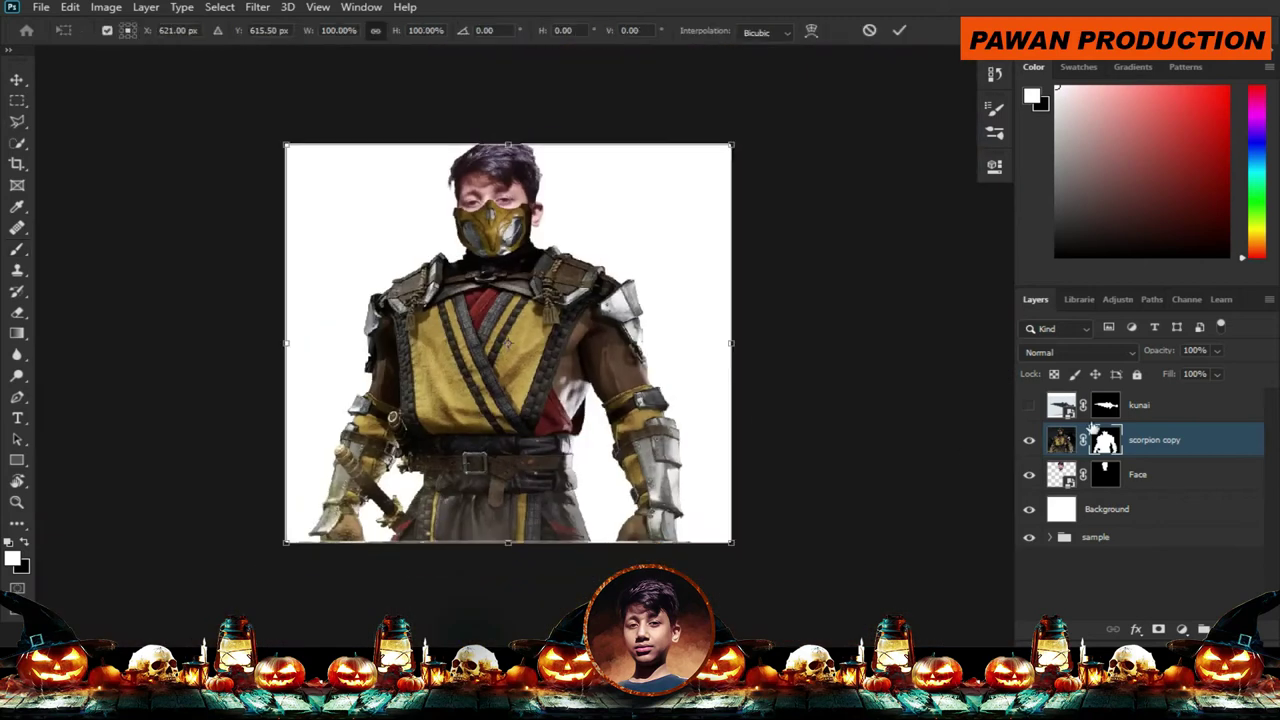
pyautogui.moveTo(717, 431); pyautogui.dragTo(615, 440)
pyautogui.press('Return')
pyautogui.click(1140, 474)
pyautogui.hotkey('ctrl', 't')
pyautogui.scroll(3, 591, 294)
pyautogui.moveTo(591, 294)
pyautogui.mouseDown()
pyautogui.moveTo(634, 306)
pyautogui.moveTo(598, 342)
pyautogui.mouseUp()
# Warp the Face layer to fit inside the hood.
pyautogui.scroll(2, 598, 342)
pyautogui.rightClick(551, 330)
pyautogui.click(643, 390)
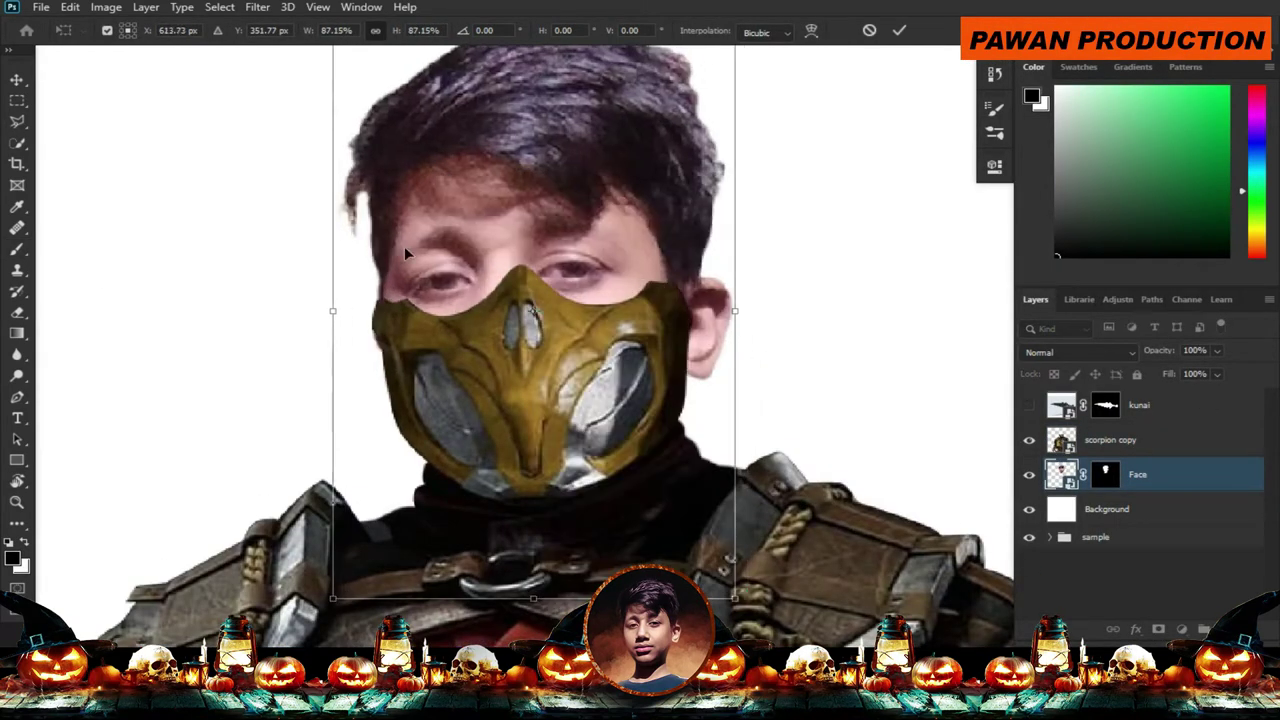
pyautogui.scroll(-2, 400, 279)
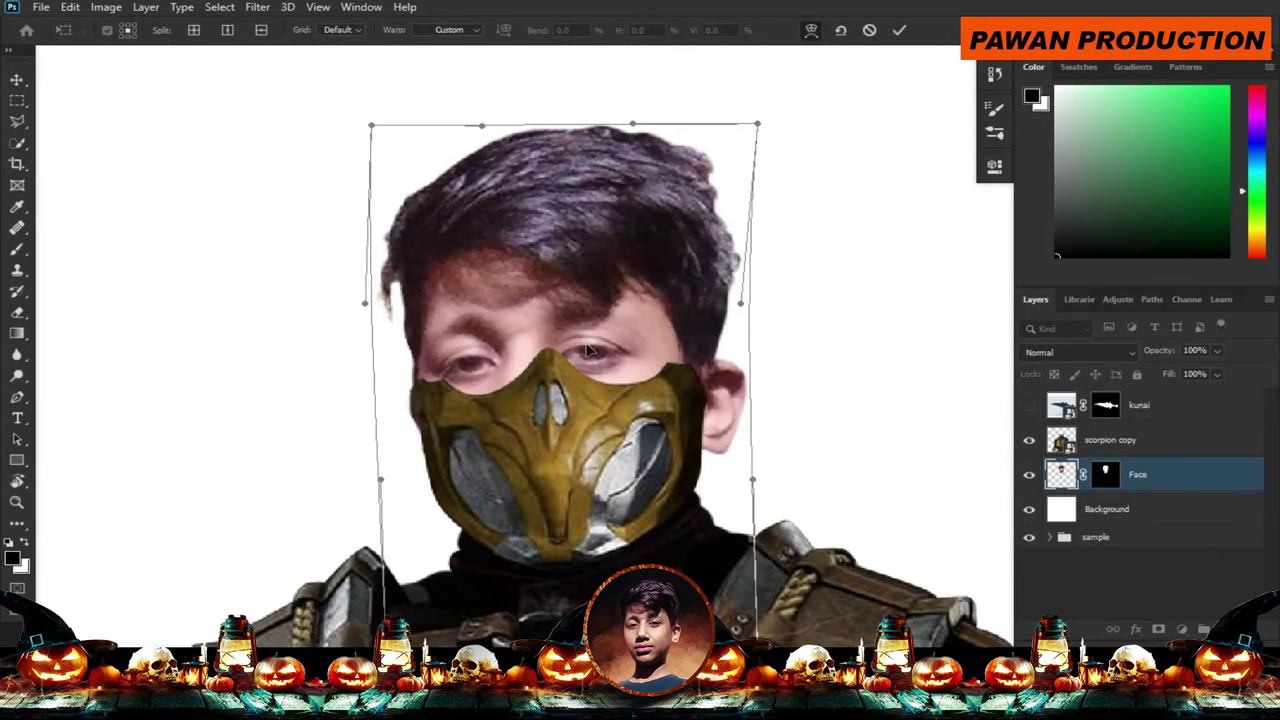
pyautogui.scroll(-2, 683, 318)
pyautogui.press('Return')
# Warp the scorpion copy so the mask's top edge follows the boy's eyes.
pyautogui.press('b')
pyautogui.click(1137, 458)
pyautogui.hotkey('ctrl', 't')
pyautogui.rightClick(598, 96)
pyautogui.click(623, 209)
pyautogui.scroll(3, 490, 330)
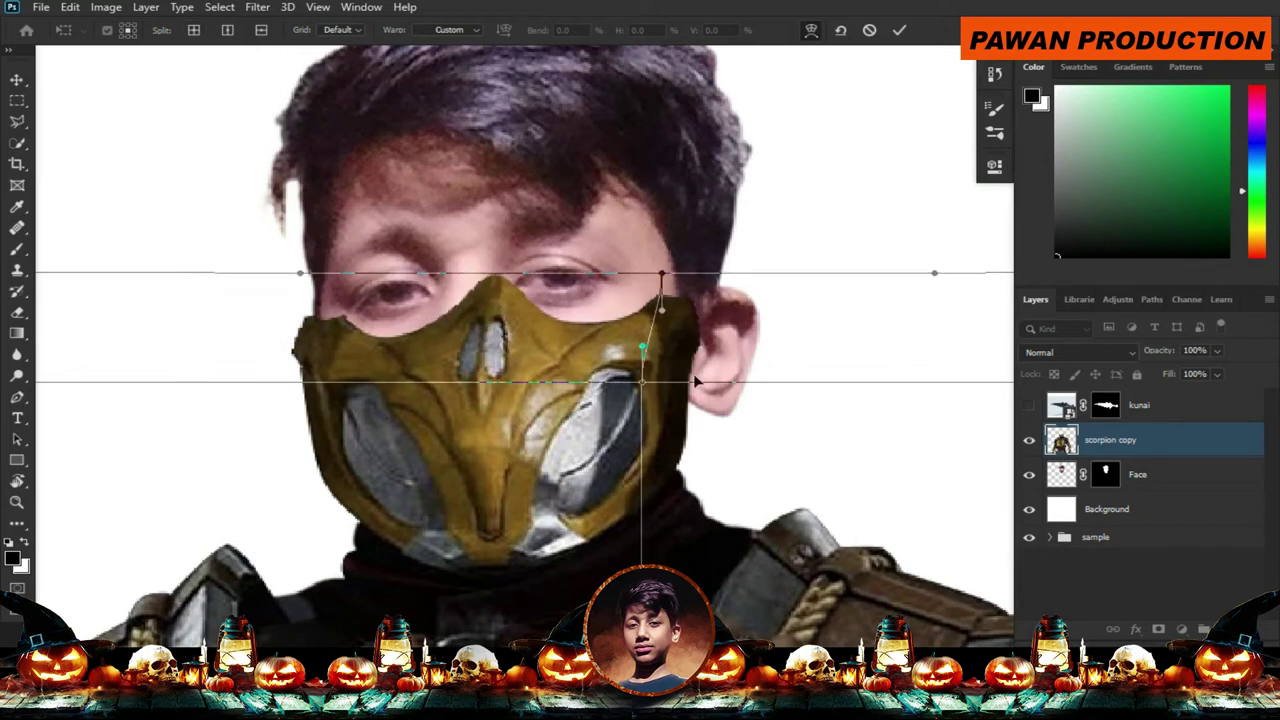
pyautogui.moveTo(314, 272); pyautogui.dragTo(317, 255)
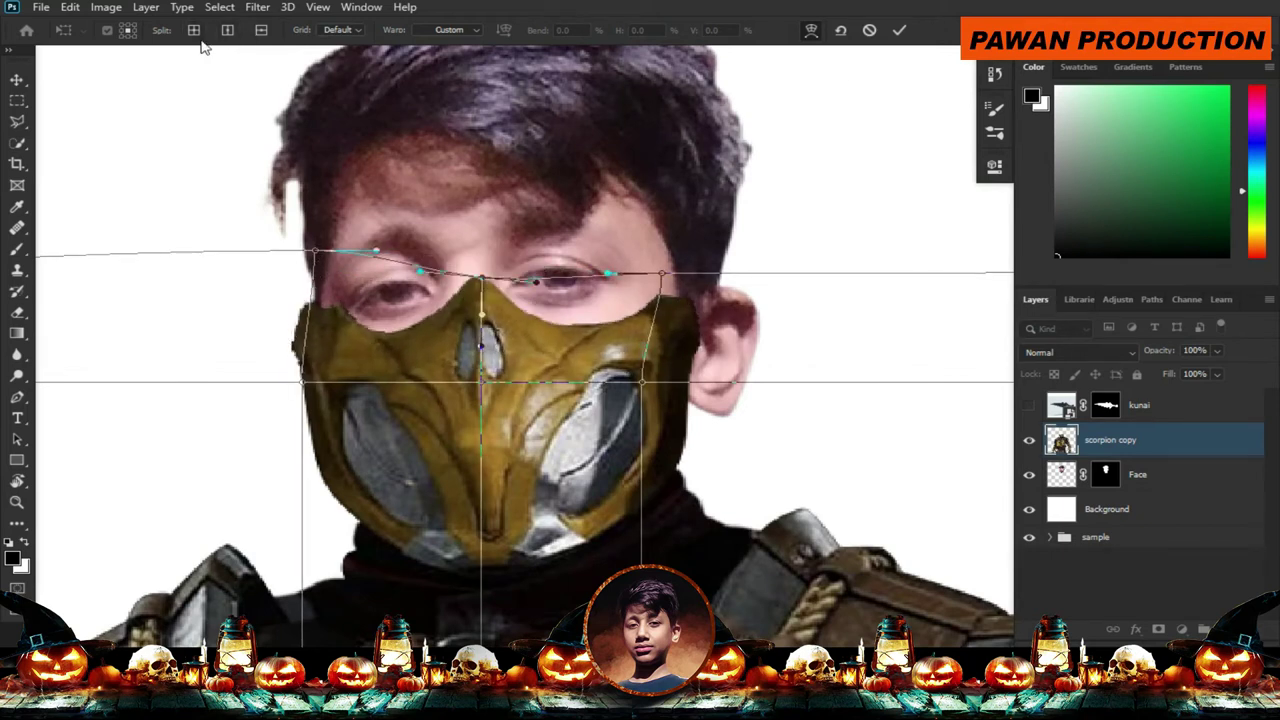
pyautogui.moveTo(325, 490); pyautogui.dragTo(318, 505)
pyautogui.press('Return')
# Select the Face layer's mask with white as the painting colour.
pyautogui.scroll(-2, 928, 377)
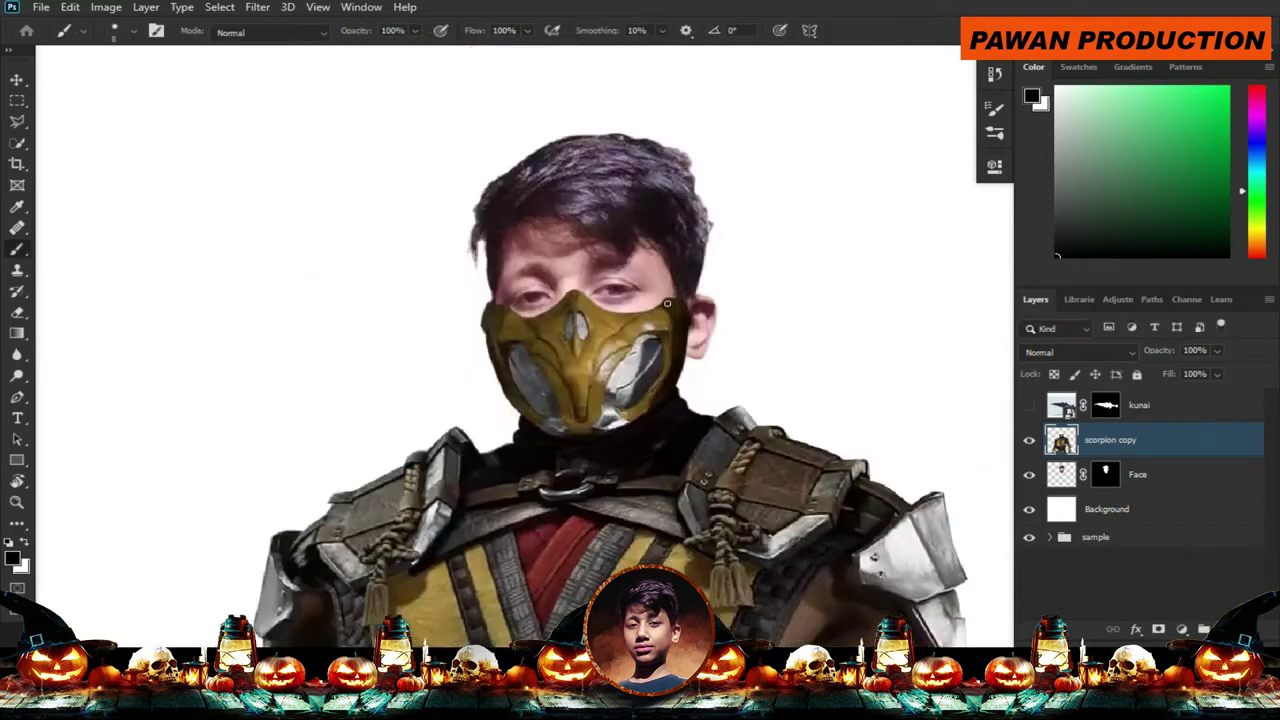
pyautogui.click(1105, 474)
pyautogui.press('x')
pyautogui.scroll(2, 747, 389)
# Warp the yellow mask on the scorpion copy again.
pyautogui.click(1110, 440)
pyautogui.hotkey('ctrl', 't')
pyautogui.rightClick(443, 72)
pyautogui.click(480, 189)
pyautogui.press('Return')
# Paint the Face mask with a white brush and adjust the face transform.
pyautogui.press('b')
pyautogui.scroll(-2, 645, 372)
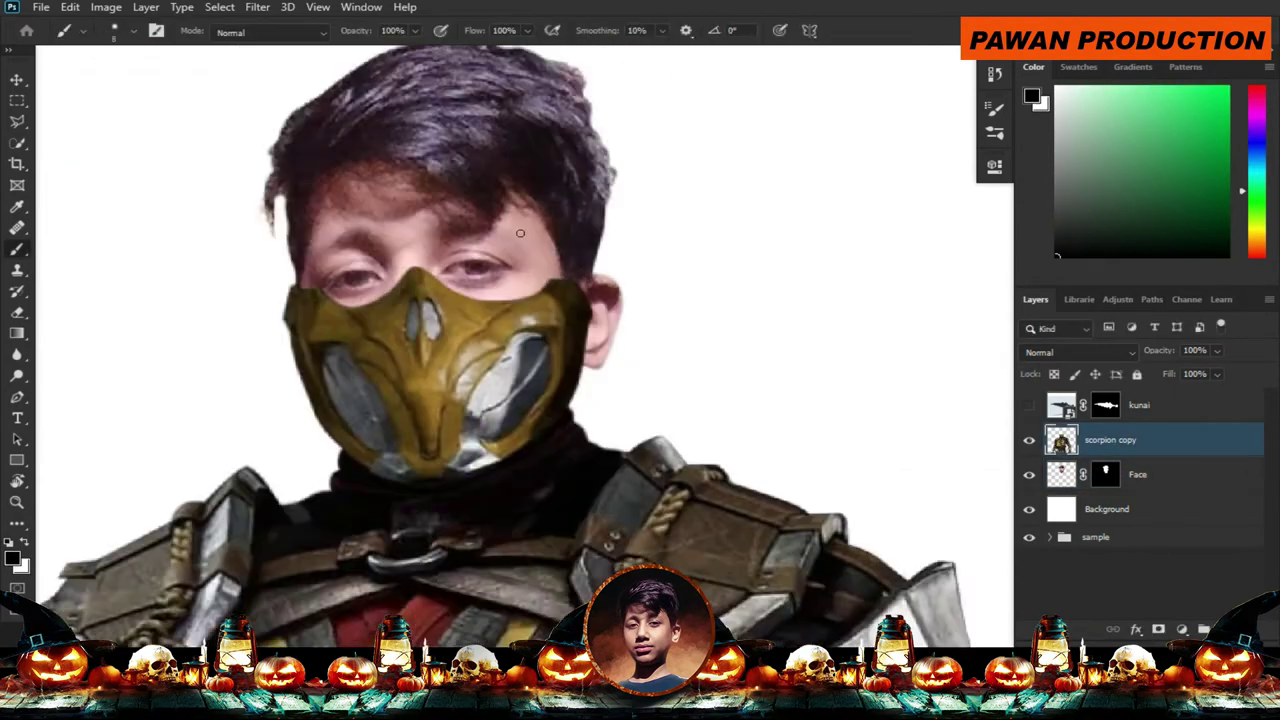
pyautogui.click(1105, 474)
pyautogui.scroll(2, 671, 375)
pyautogui.press('x')
pyautogui.scroll(-2, 671, 375)
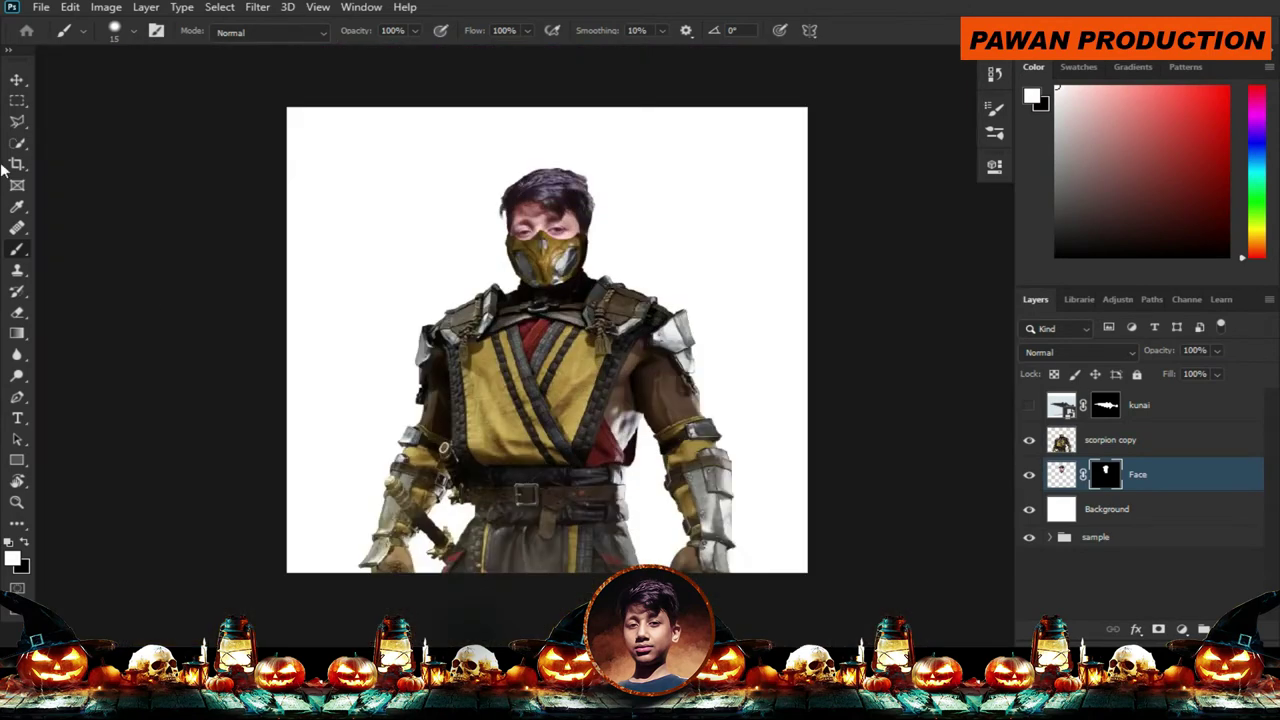
pyautogui.hotkey('ctrl', 't')
pyautogui.scroll(2, 714, 294)
pyautogui.press('Return')
# Give the yellow mask a final warp and fit the whole canvas in view.
pyautogui.click(1110, 440)
pyautogui.scroll(2, 600, 260)
pyautogui.hotkey('ctrl', 't')
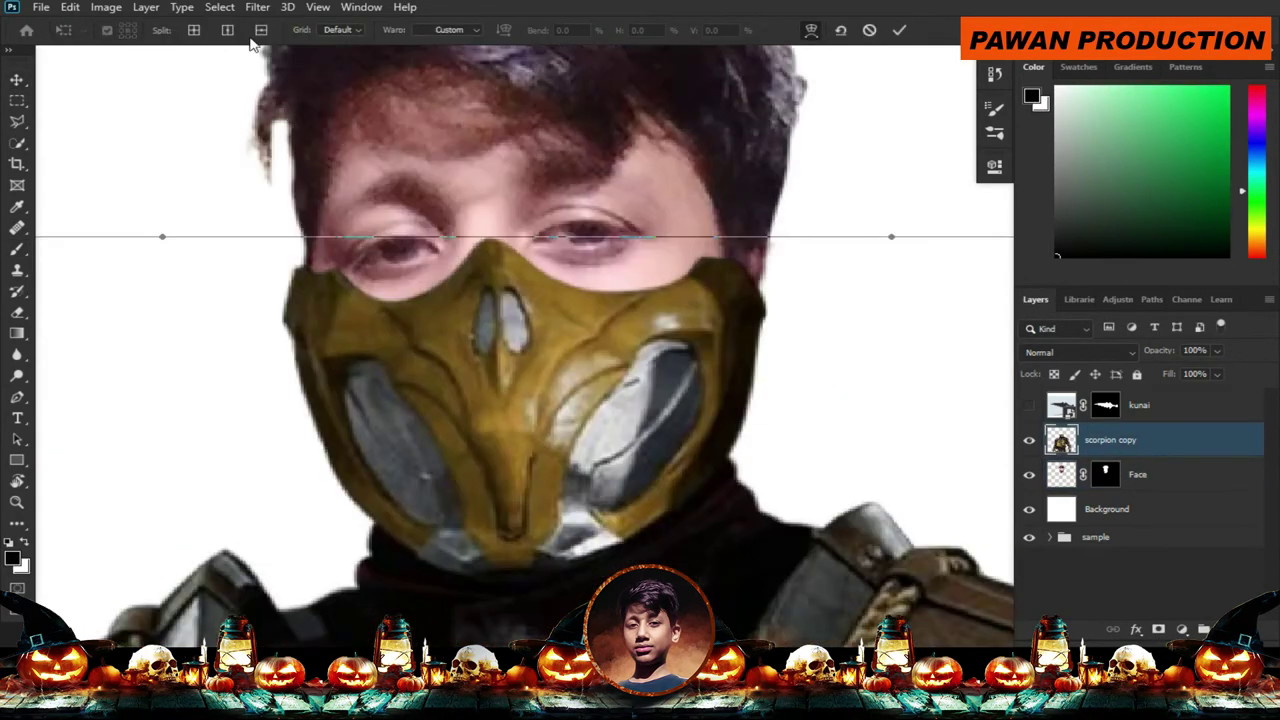
pyautogui.click(503, 240)
pyautogui.press('Return')
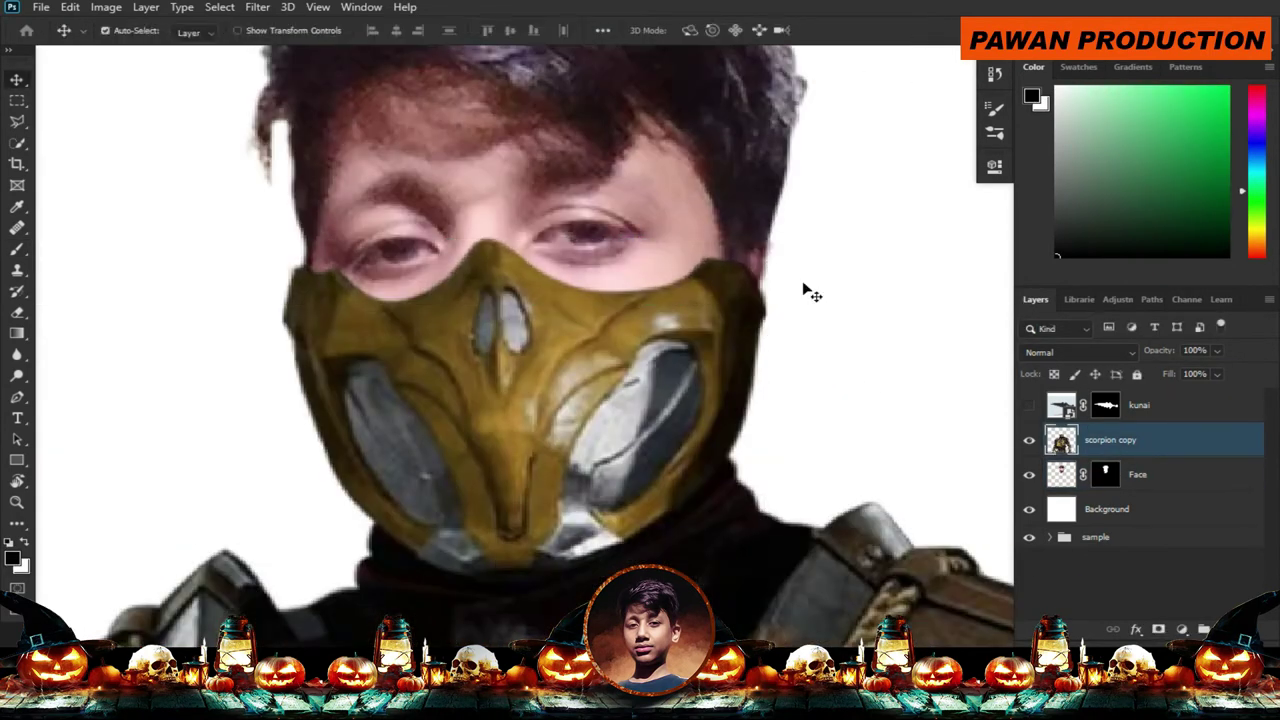
pyautogui.hotkey('ctrl', '0')
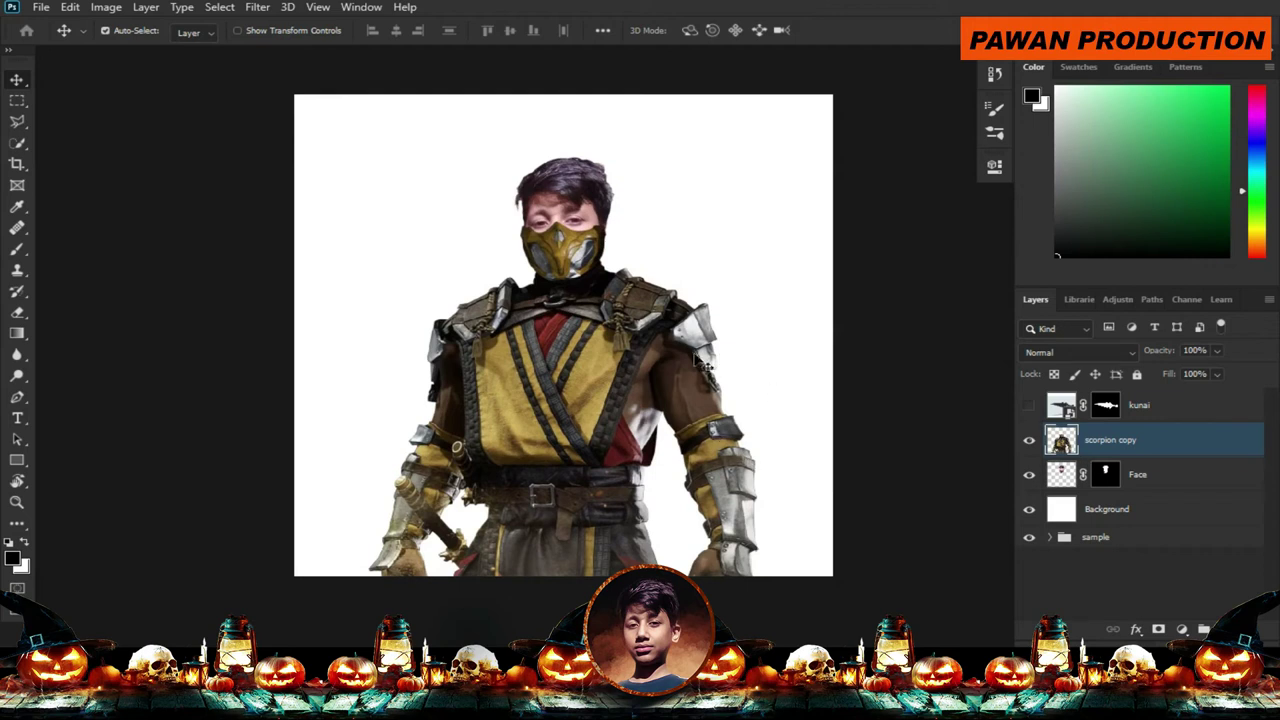
# Apply the Face layer's mask and convert Face and the scorpion copy to smart objects.
pyautogui.click(1120, 478)
pyautogui.rightClick(1105, 476)
pyautogui.click(1100, 394)
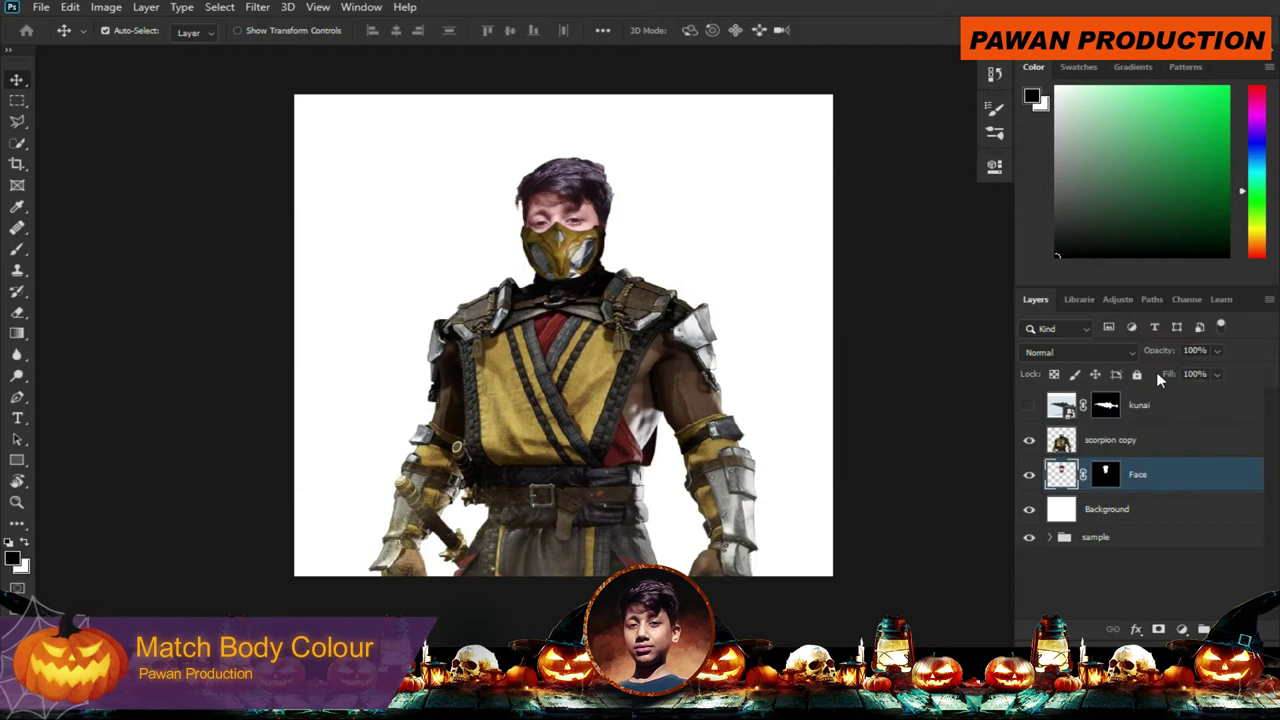
pyautogui.rightClick(1185, 482)
pyautogui.click(1033, 231)
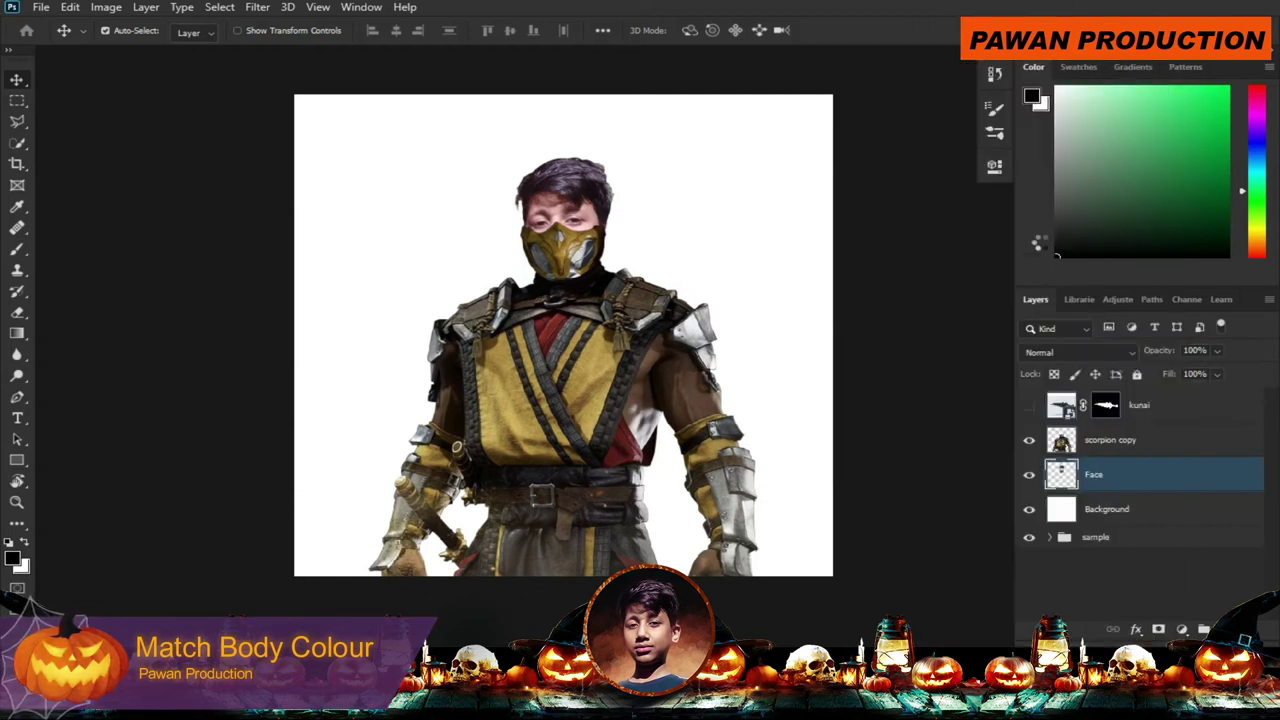
pyautogui.rightClick(1184, 445)
pyautogui.click(1041, 229)
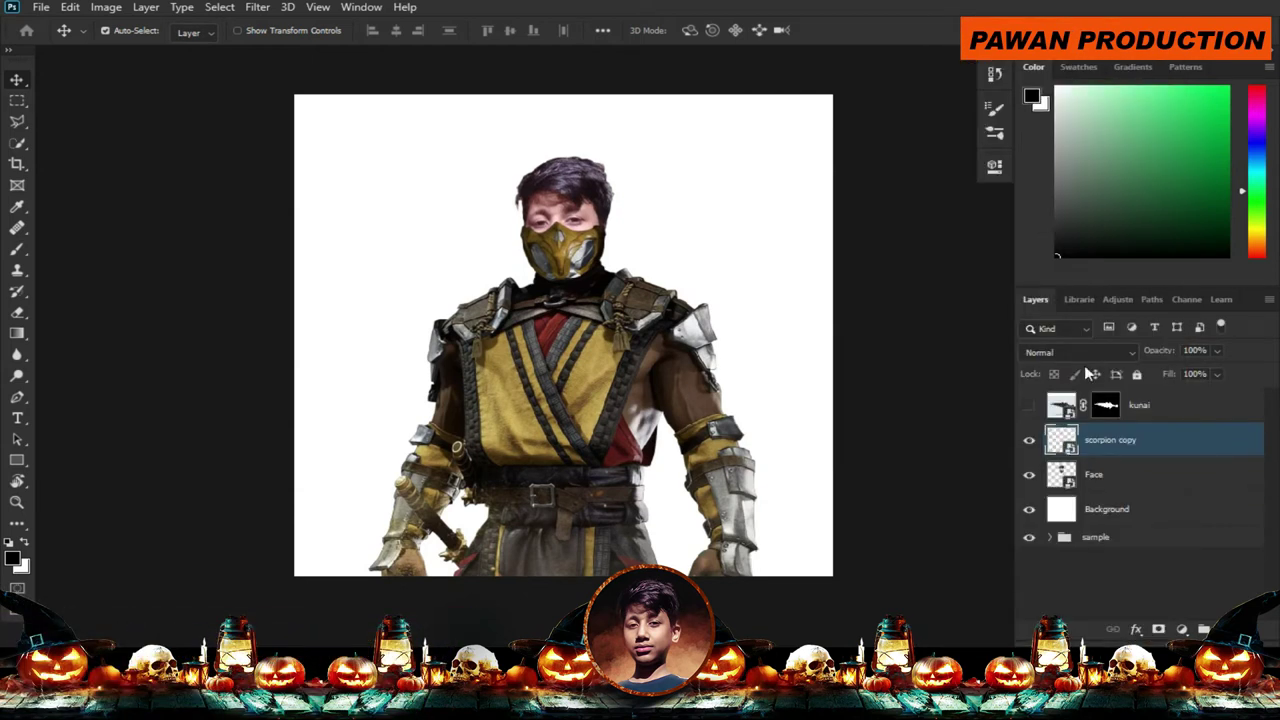
# Open Filter > Camera Raw Filter on the Face layer.
pyautogui.click(1112, 480)
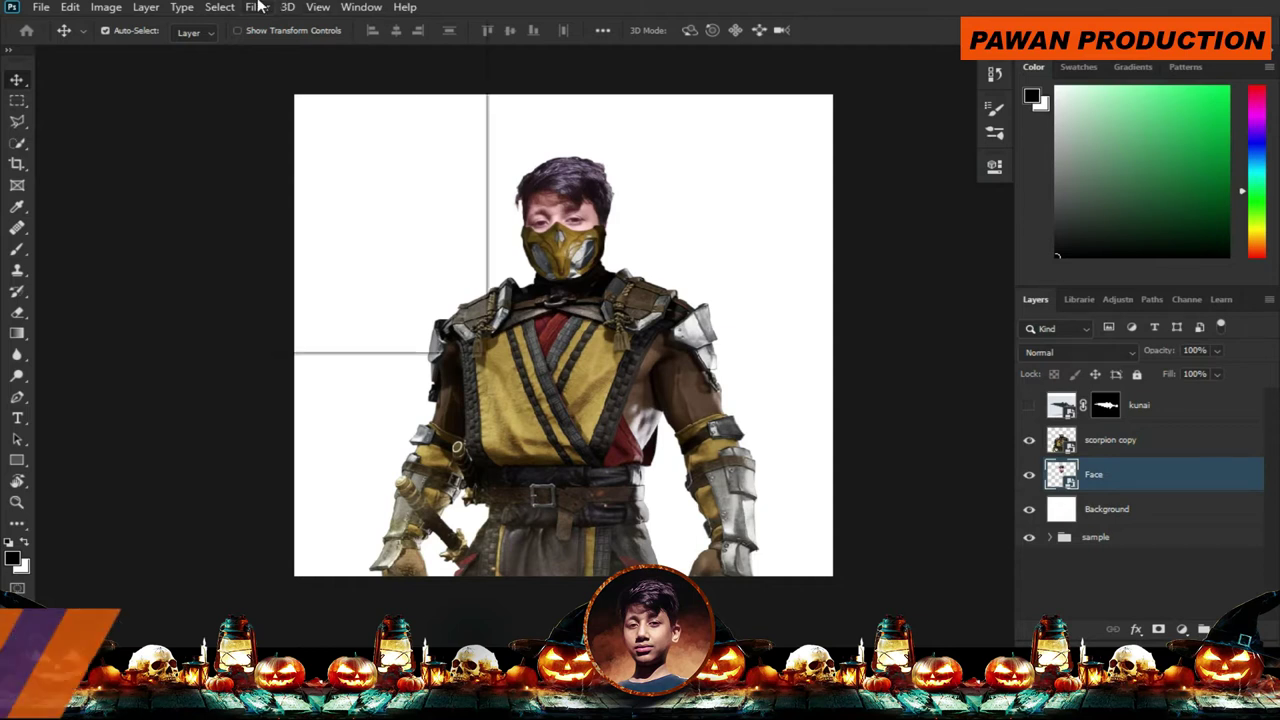
pyautogui.click(258, 6)
pyautogui.click(338, 111)
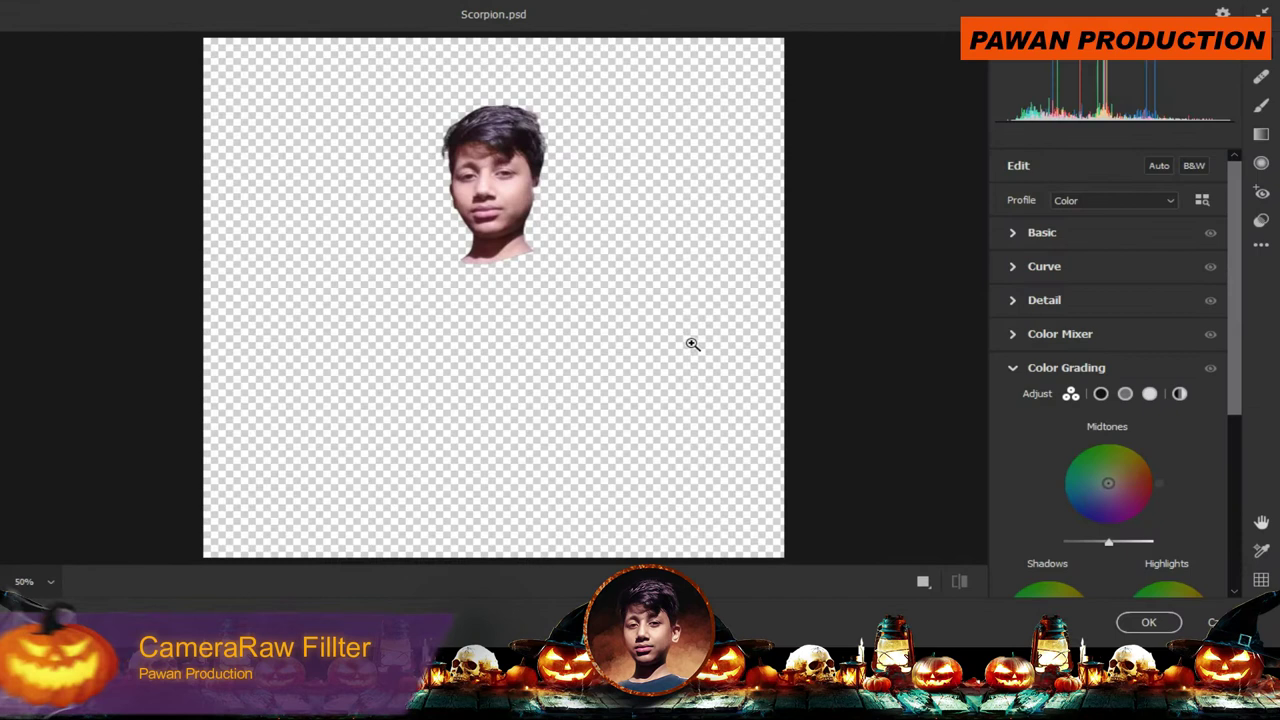
# Enlarge the preview, raise Clarity to +31 and check the Sharpening settings.
pyautogui.click(506, 117)
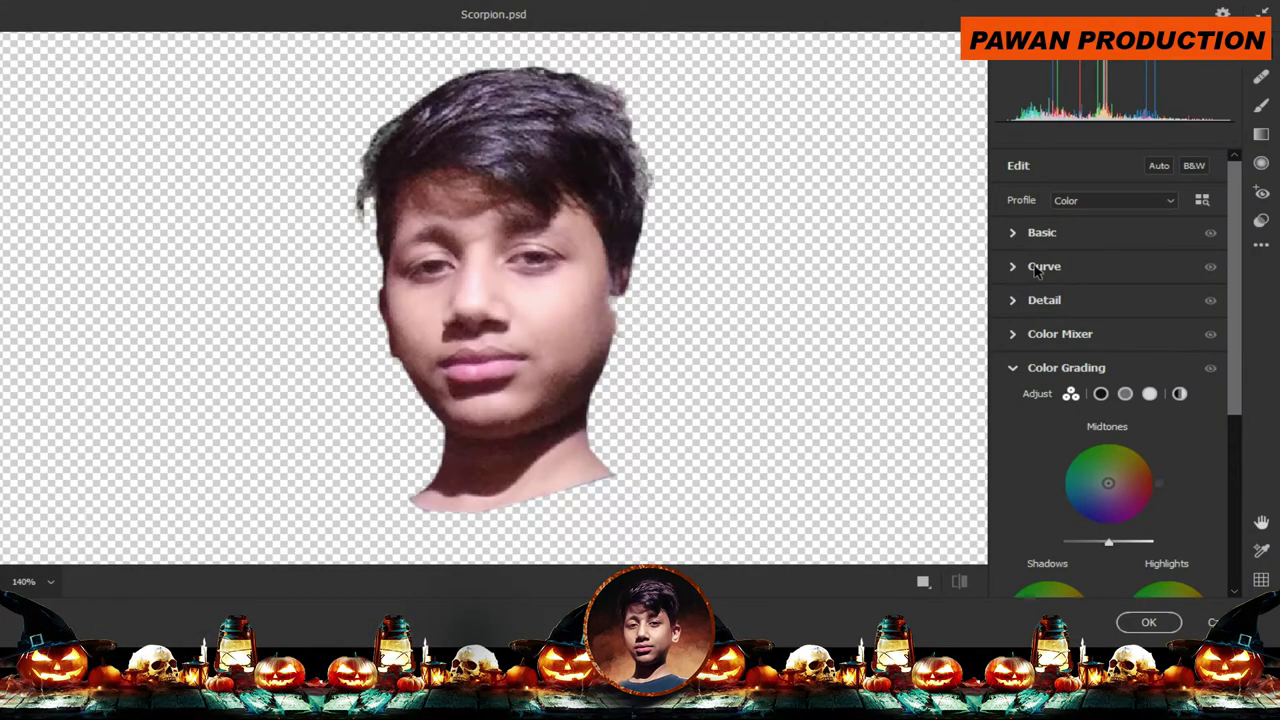
pyautogui.click(1014, 233)
pyautogui.moveTo(1112, 466); pyautogui.dragTo(1152, 466)
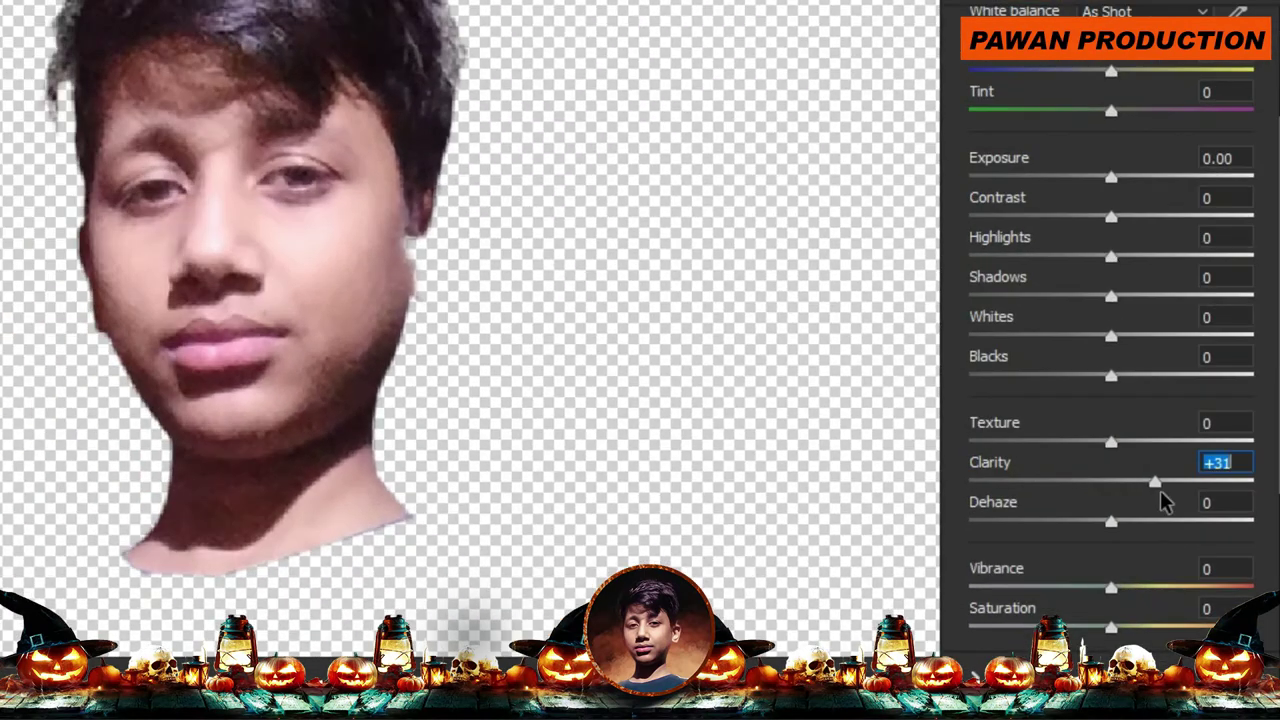
pyautogui.click(975, 548)
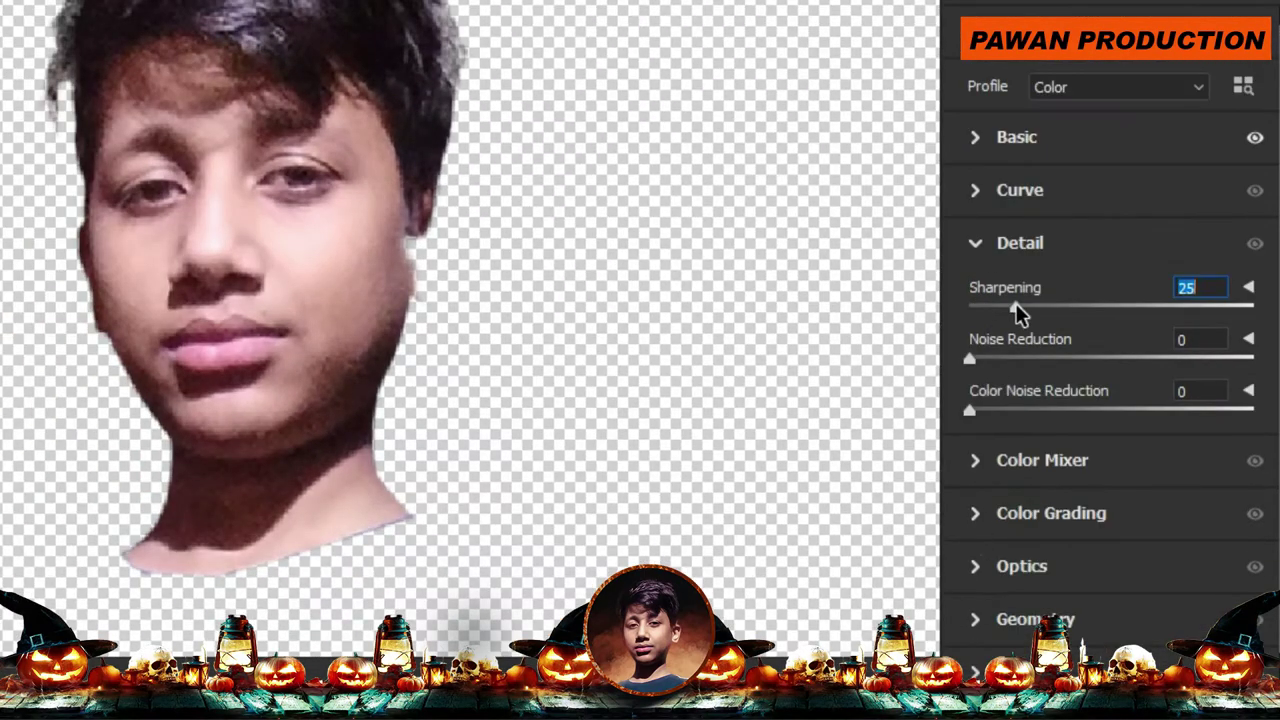
# Shift the reds and oranges in the HSL hue and saturation controls.
pyautogui.click(977, 462)
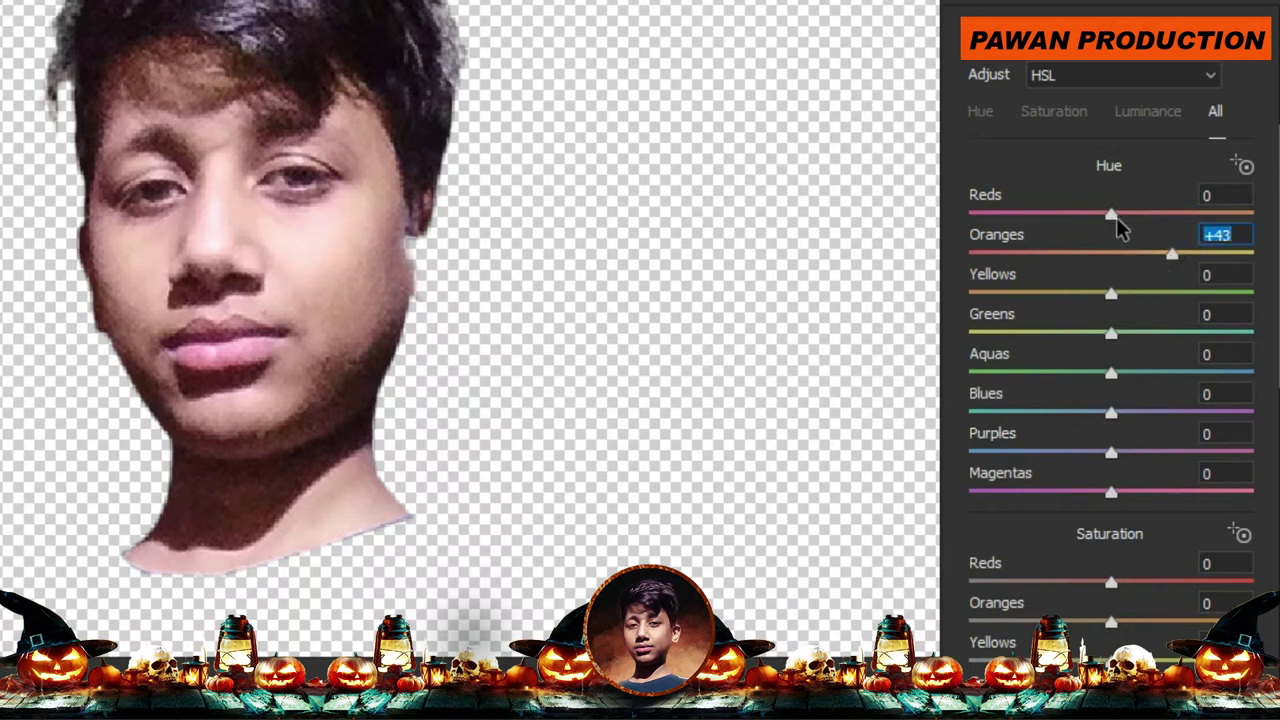
pyautogui.scroll(-3, 1140, 641)
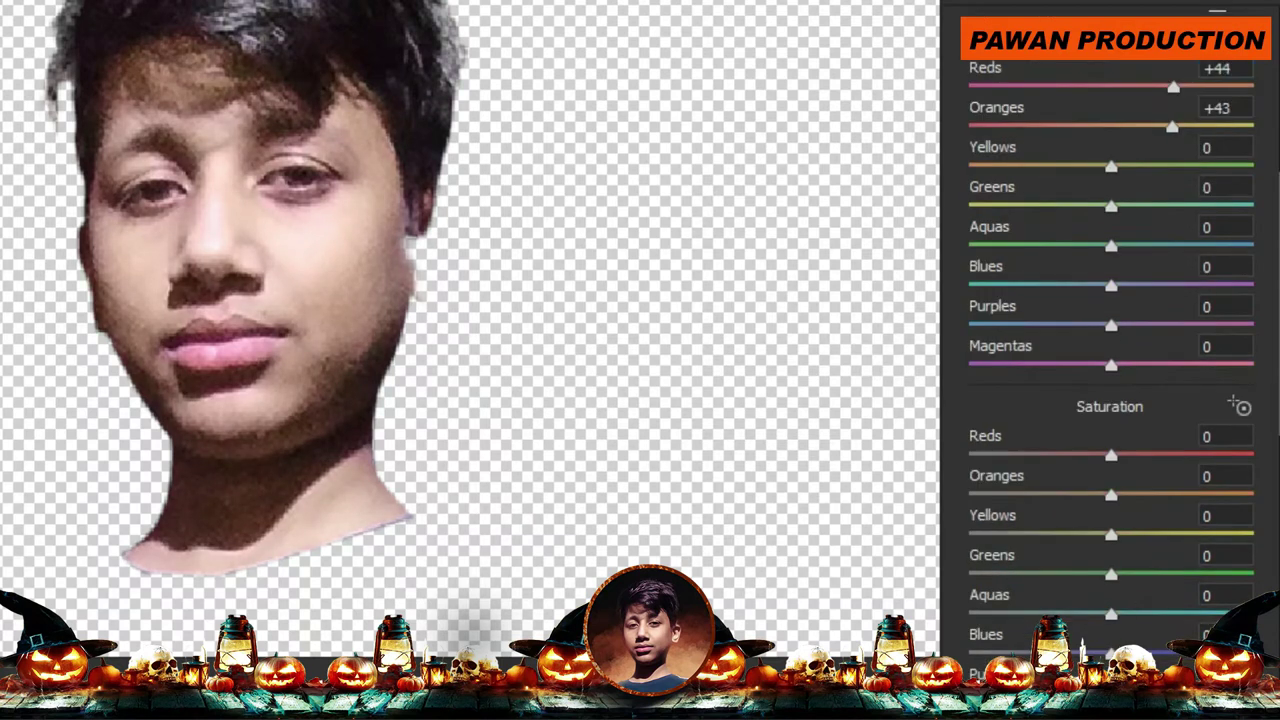
pyautogui.scroll(-3, 1120, 608)
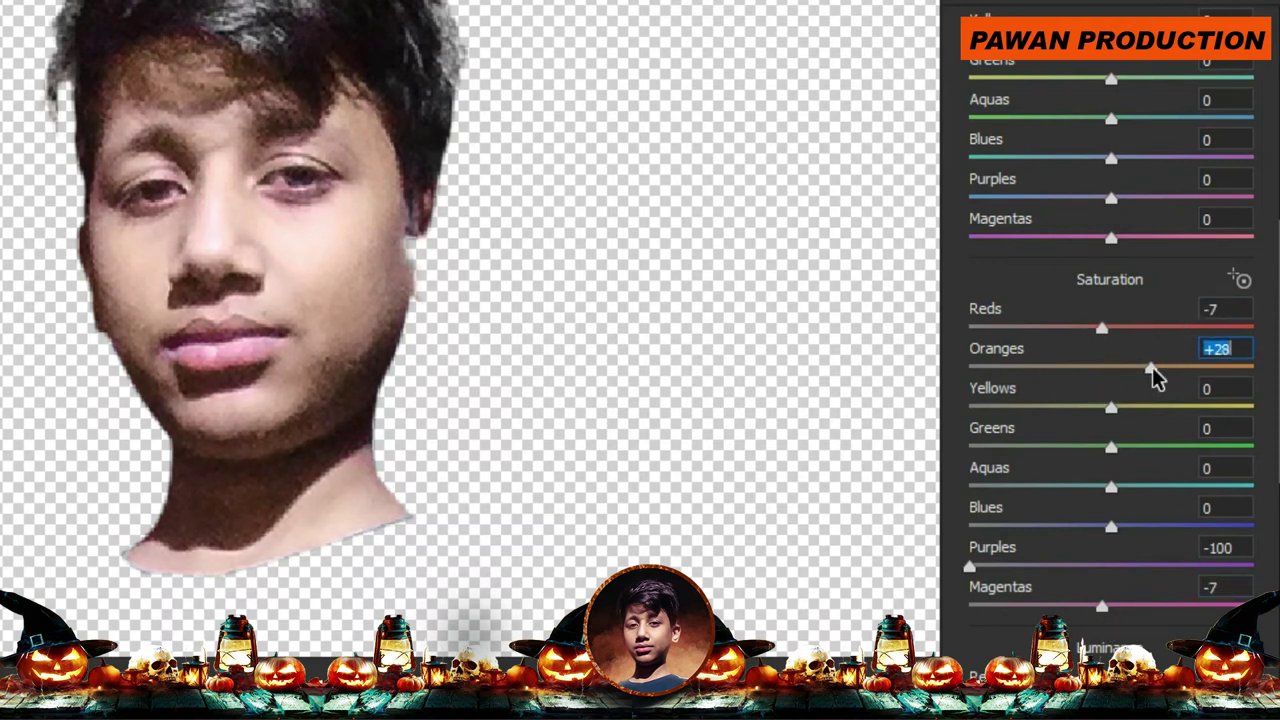
pyautogui.scroll(10, 1155, 375)
pyautogui.scroll(2, 1128, 337)
# Set Contrast -15, Highlights -54 and Shadows -28, then apply the grading.
pyautogui.click(986, 143)
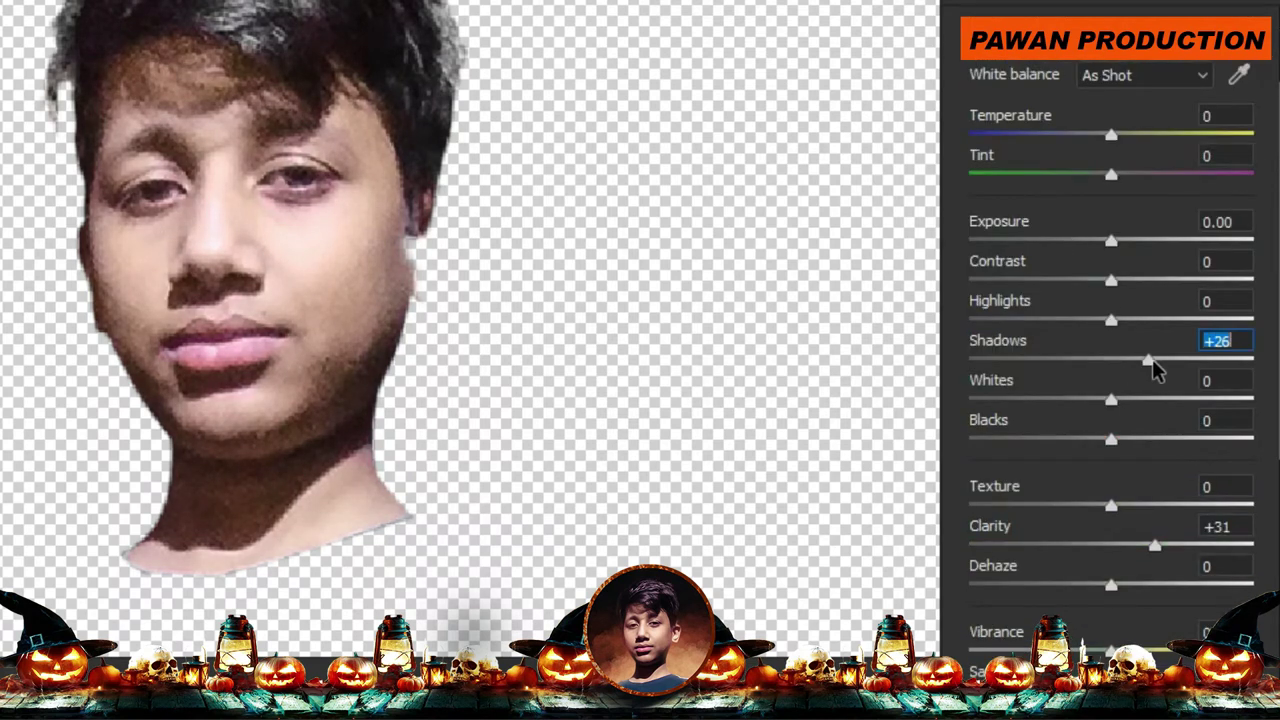
pyautogui.moveTo(1080, 296)
pyautogui.mouseDown()
pyautogui.moveTo(1110, 308)
pyautogui.moveTo(1087, 343)
pyautogui.mouseUp()
pyautogui.scroll(-12, 1070, 345)
pyautogui.scroll(-12, 1070, 350)
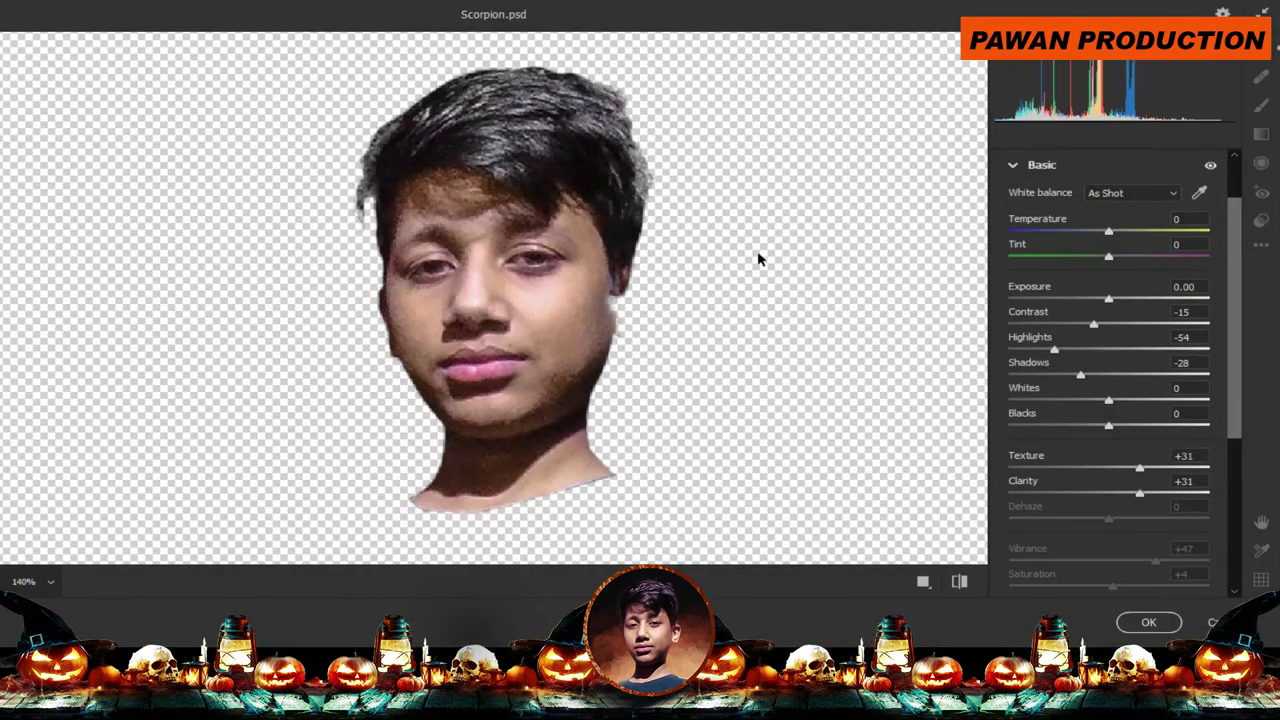
pyautogui.press('Return')
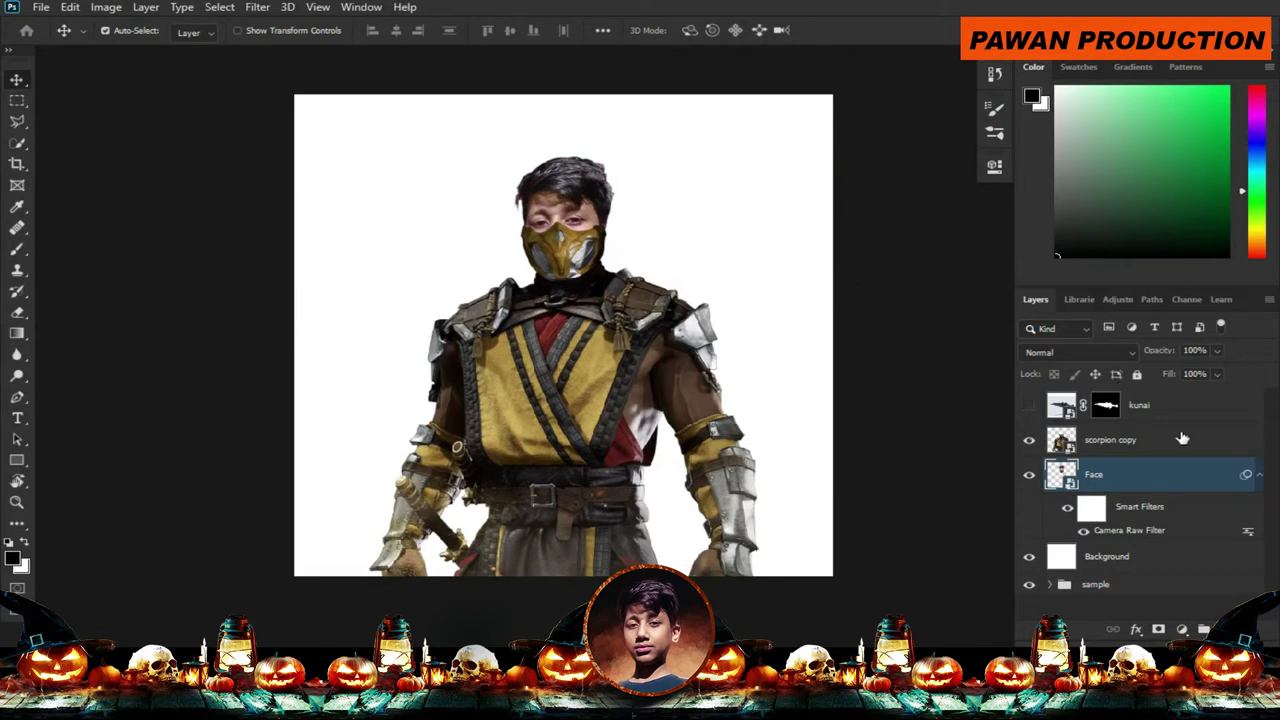
# Add a Gradient Map with a black-brown-white gradient, stops at 12% and 41%.
pyautogui.click(1181, 629)
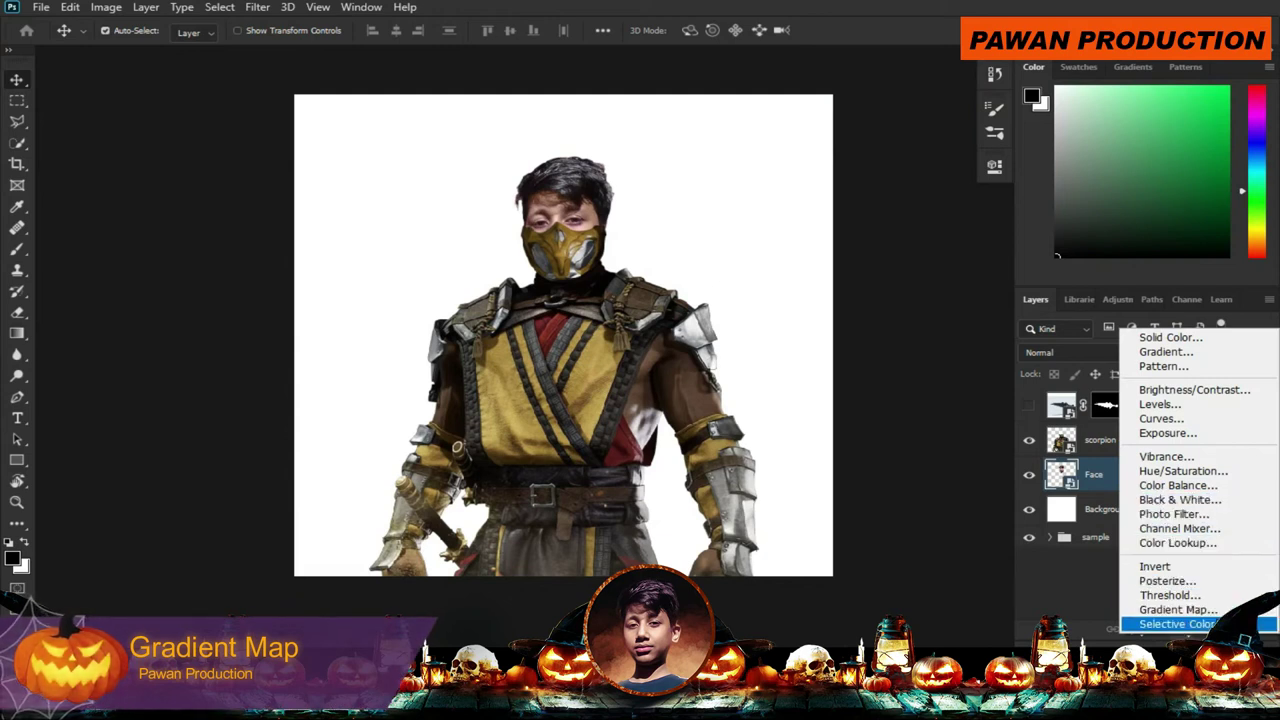
pyautogui.click(1185, 609)
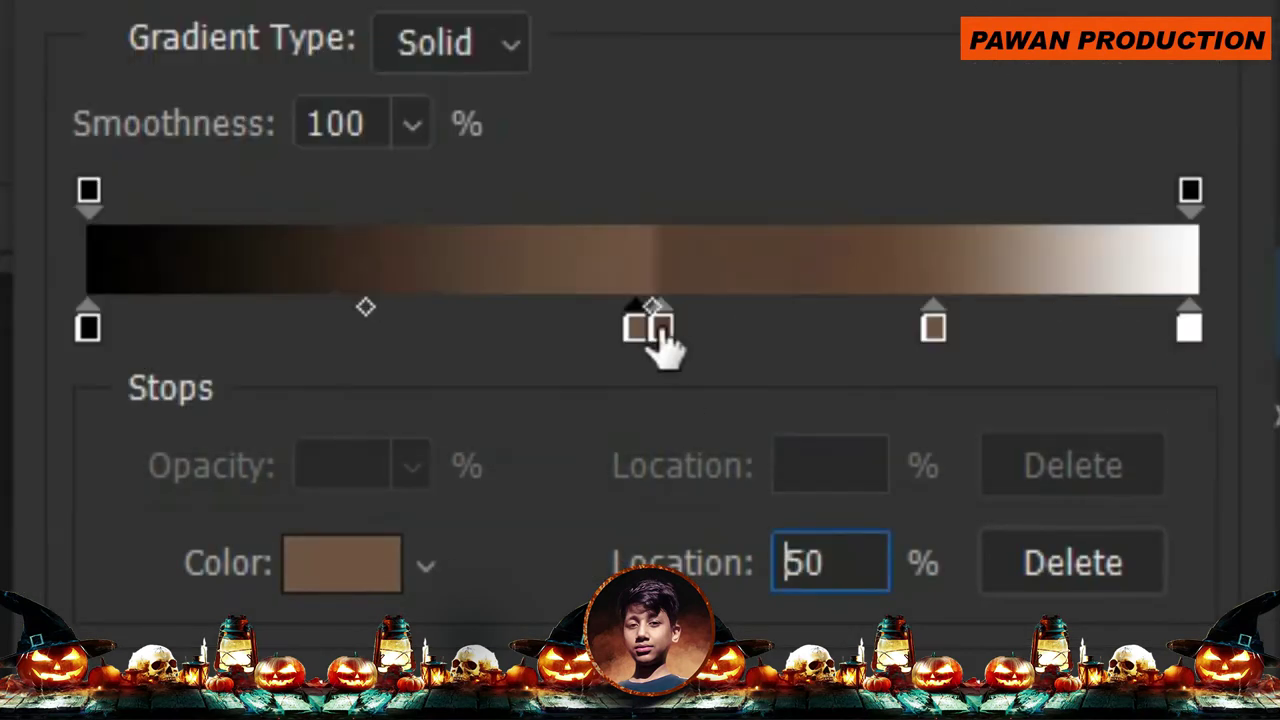
pyautogui.moveTo(660, 330); pyautogui.dragTo(540, 330)
pyautogui.click(225, 330)
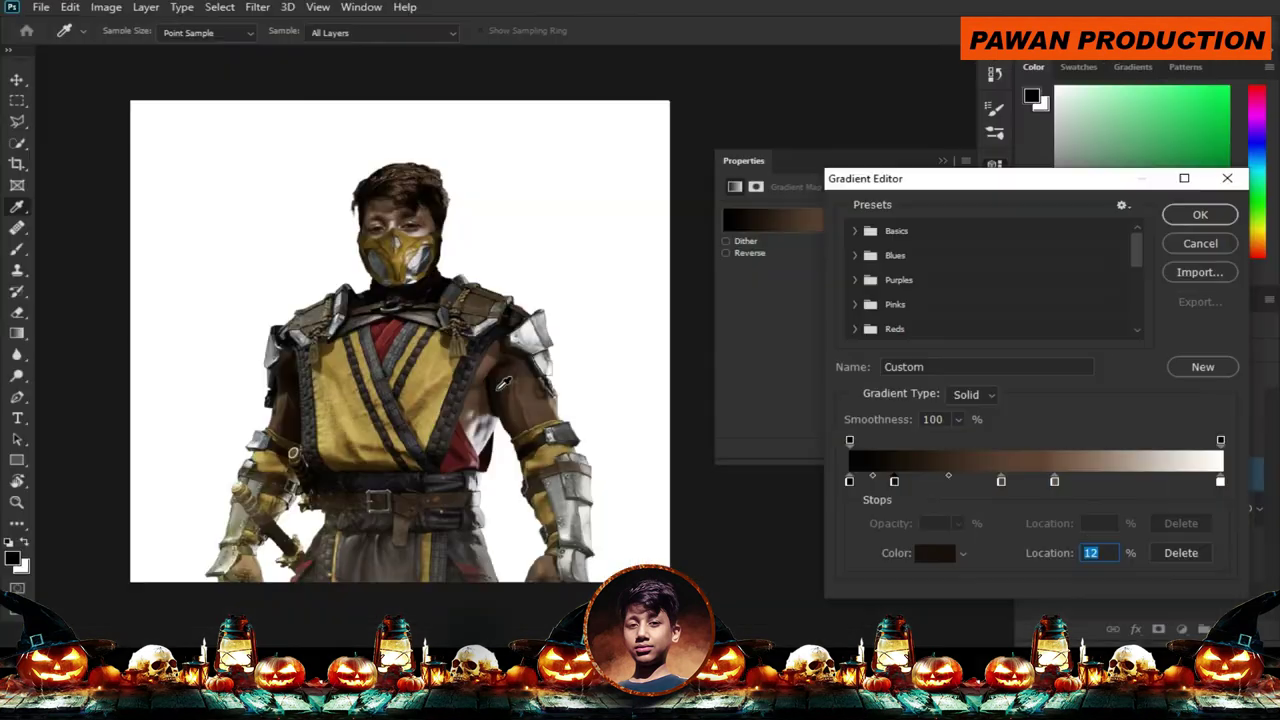
pyautogui.click(1201, 216)
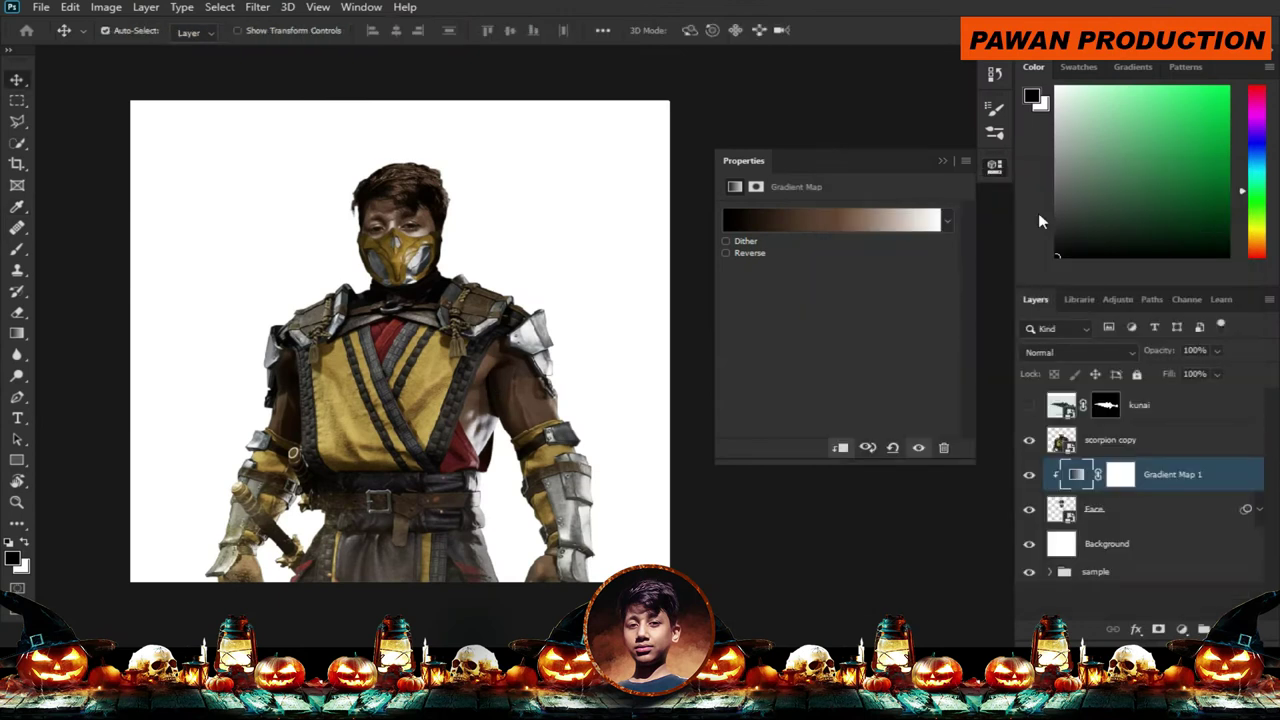
# Set the gradient map's opacity to 43%.
pyautogui.click(948, 163)
pyautogui.write('35')
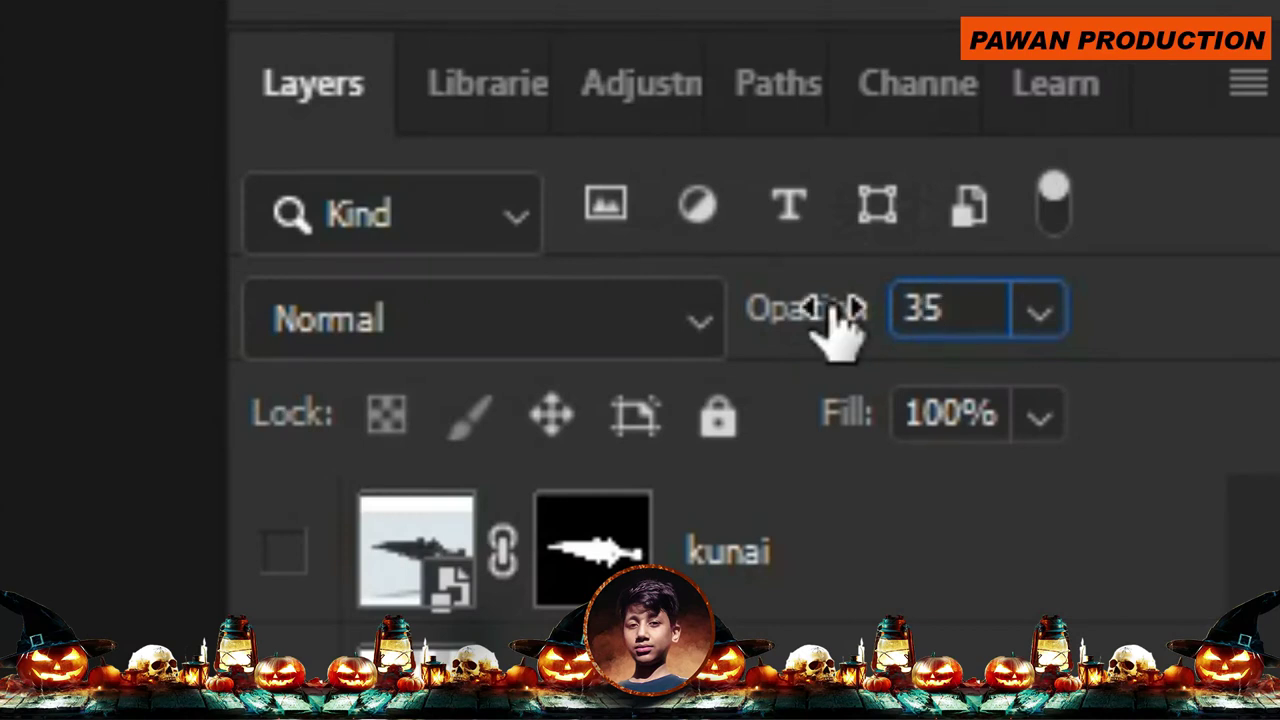
pyautogui.press('Return')
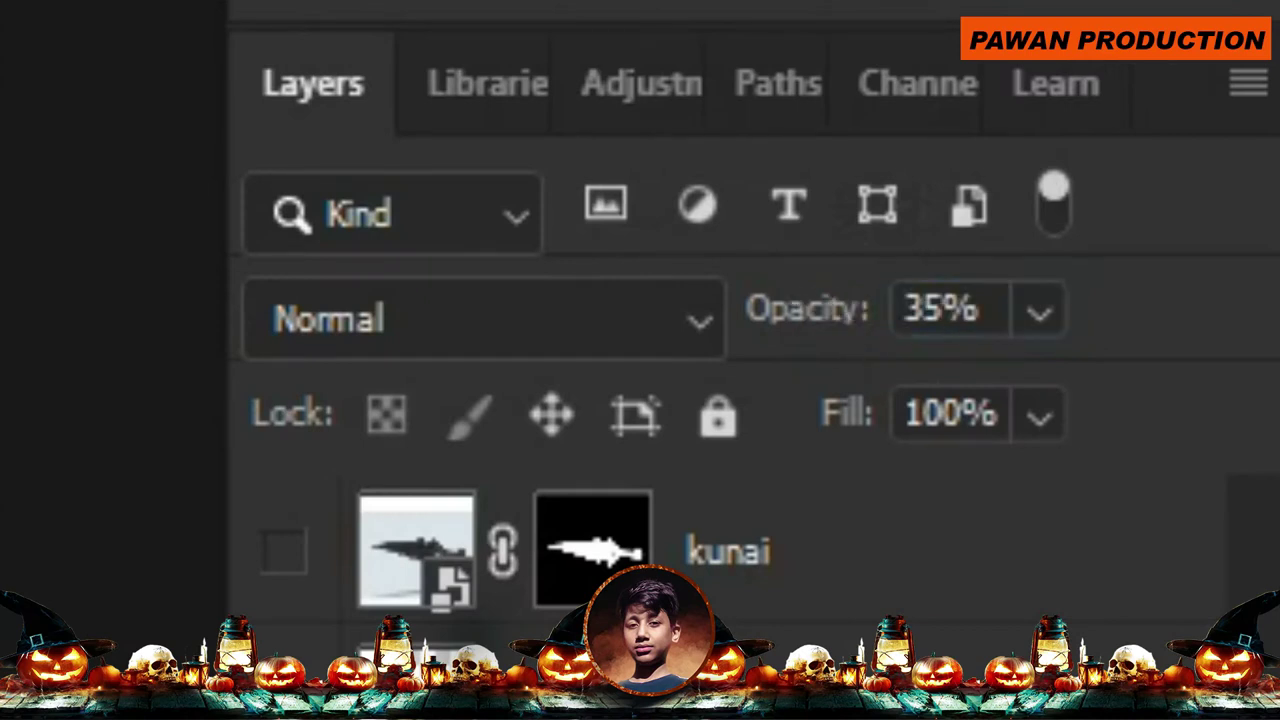
pyautogui.moveTo(850, 320); pyautogui.dragTo(1178, 355)
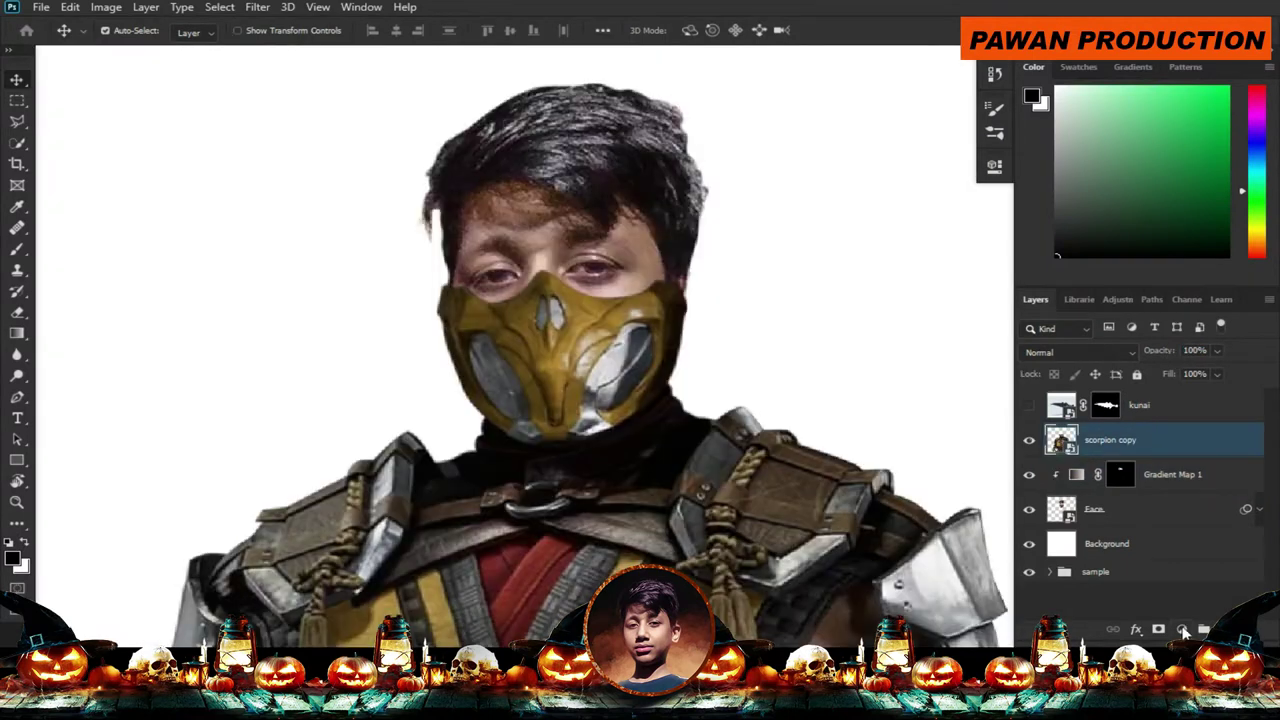
# Add a temporary Hue/Saturation layer at Saturation -68 to compare tones.
pyautogui.click(1182, 629)
pyautogui.press('Escape')
pyautogui.moveTo(837, 308); pyautogui.dragTo(716, 322)
pyautogui.click(941, 162)
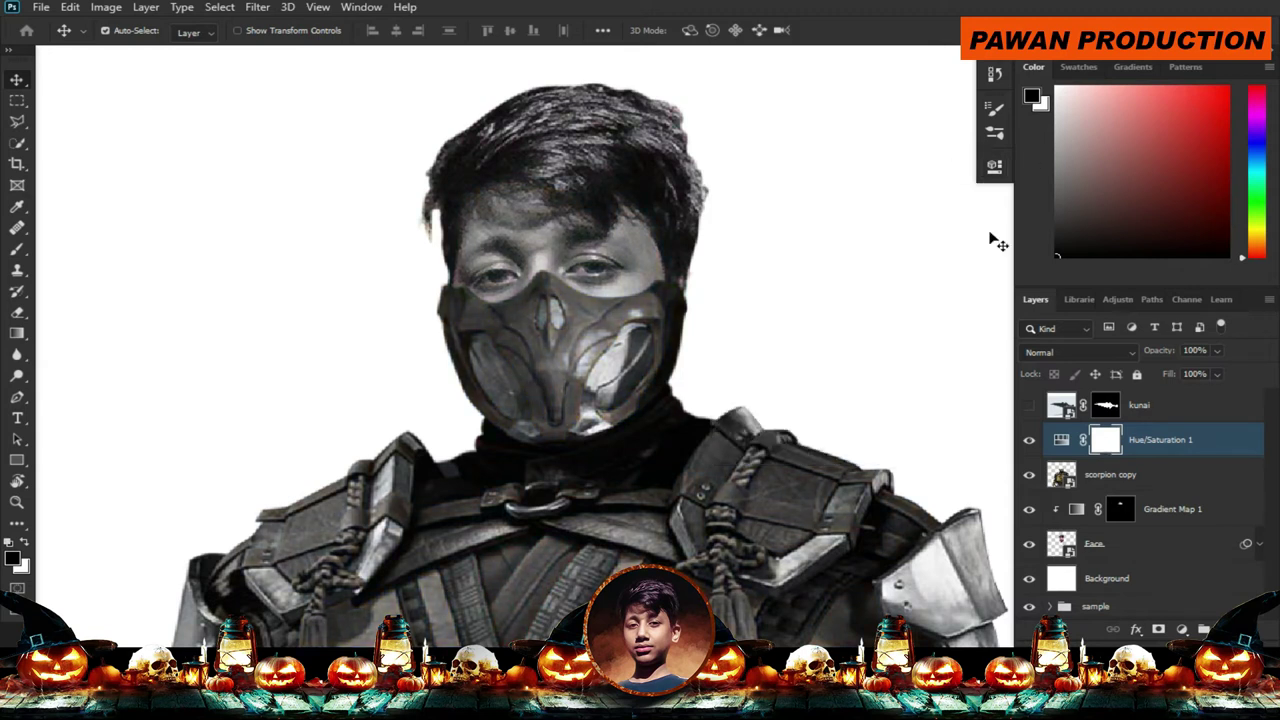
# Add a Levels layer above Gradient Map 1: black input 23, midtones 0.94, lower output white.
pyautogui.click(1207, 522)
pyautogui.click(1183, 629)
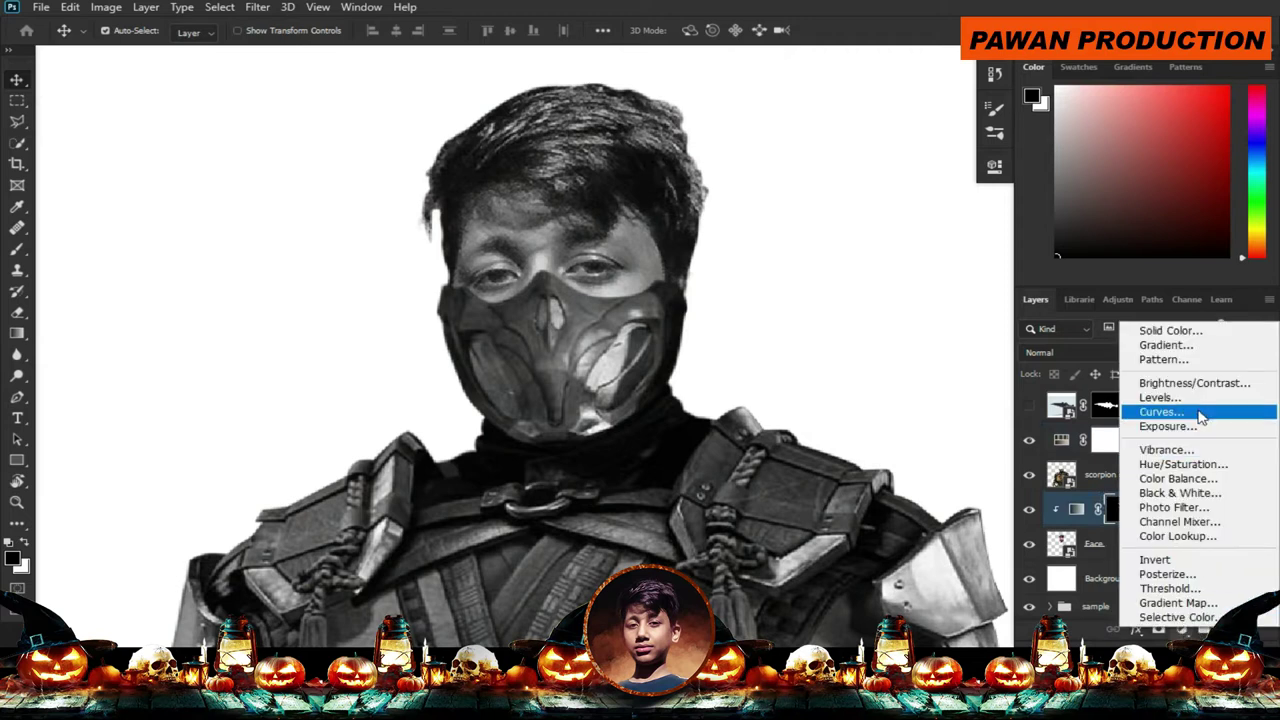
pyautogui.click(994, 165)
pyautogui.scroll(-3, 274, 366)
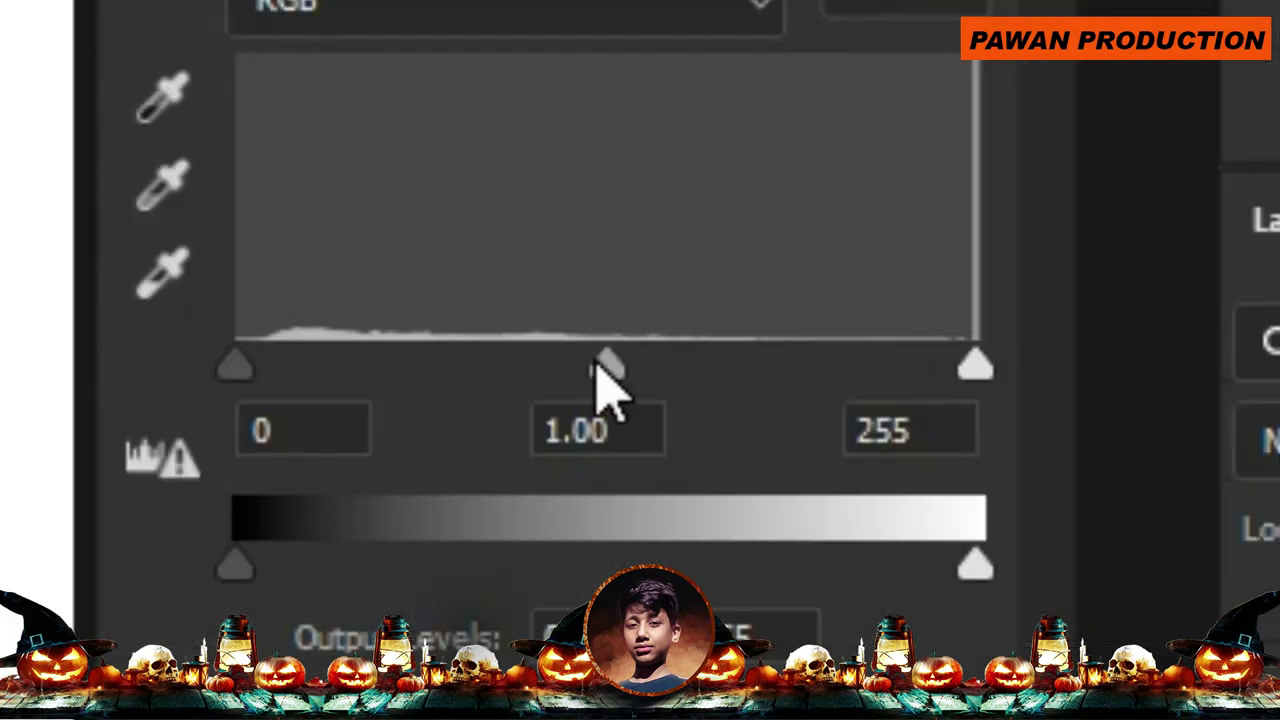
pyautogui.moveTo(975, 566)
pyautogui.mouseDown()
pyautogui.moveTo(914, 586)
pyautogui.moveTo(834, 568)
pyautogui.mouseUp()
pyautogui.moveTo(606, 366); pyautogui.dragTo(643, 366)
pyautogui.moveTo(235, 366); pyautogui.dragTo(300, 368)
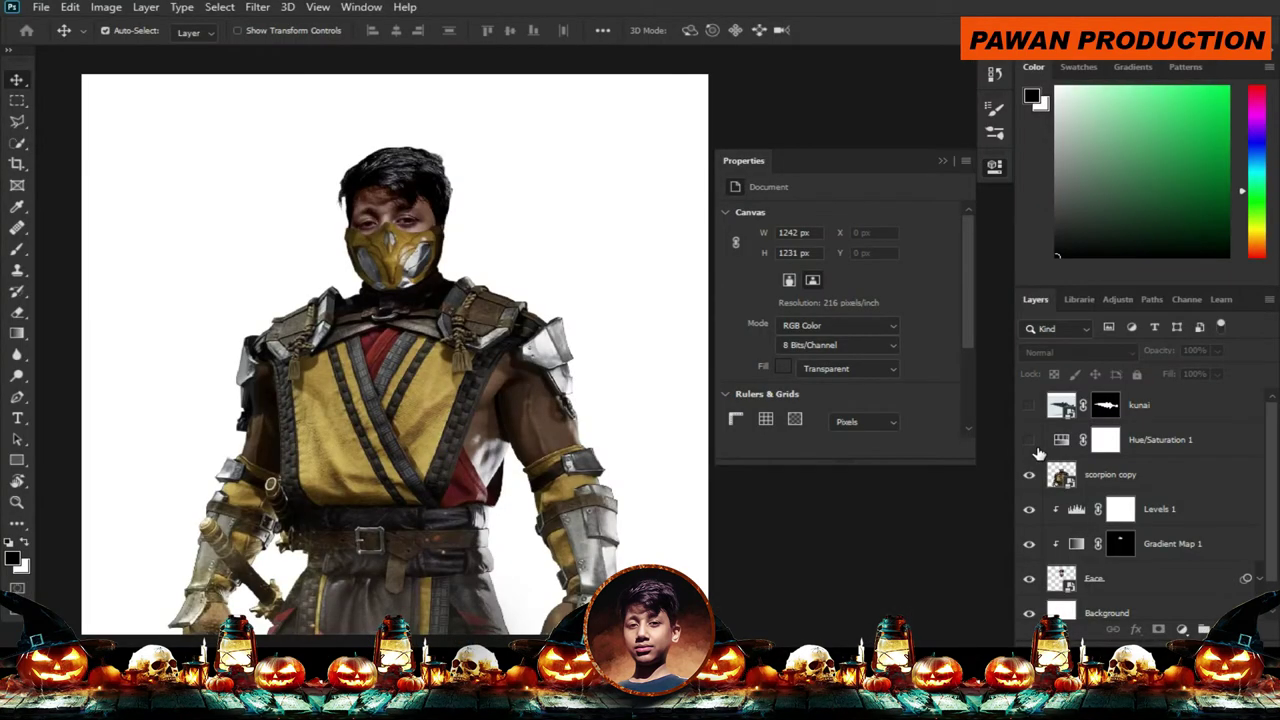
# Add an Exposure adjustment set to about -1.94 with adjusted gamma.
pyautogui.click(1182, 629)
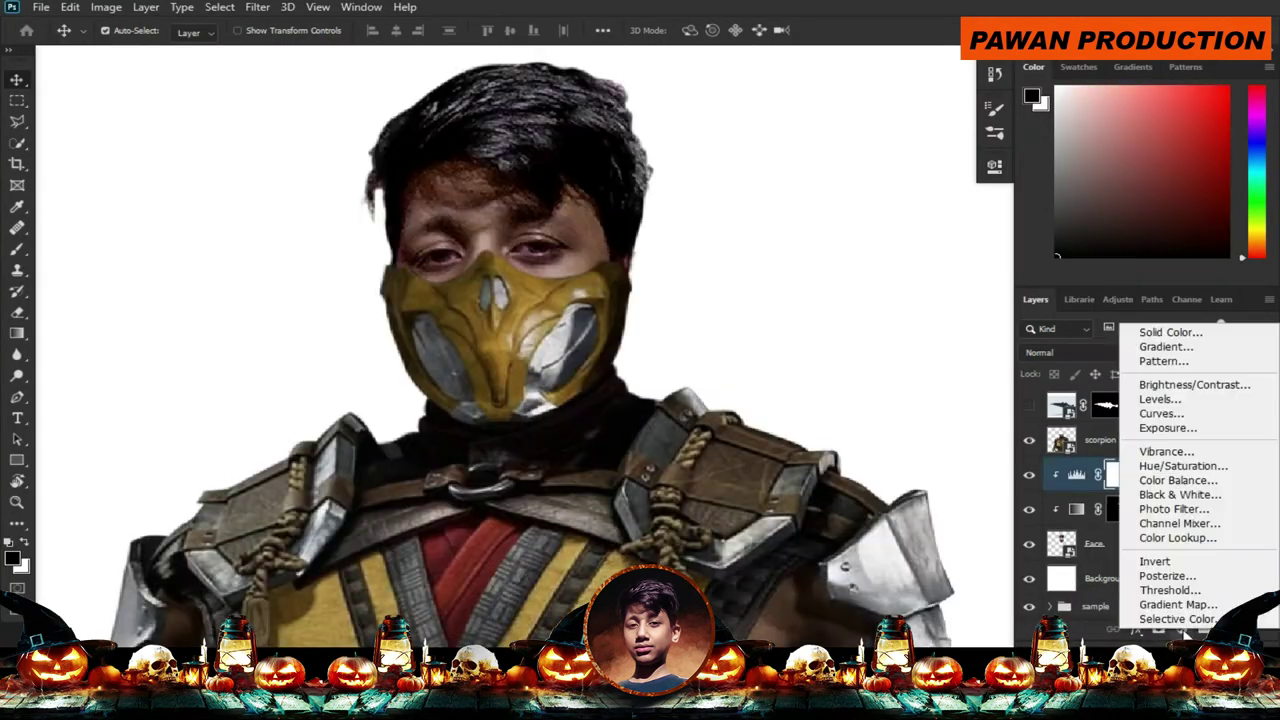
pyautogui.click(1168, 429)
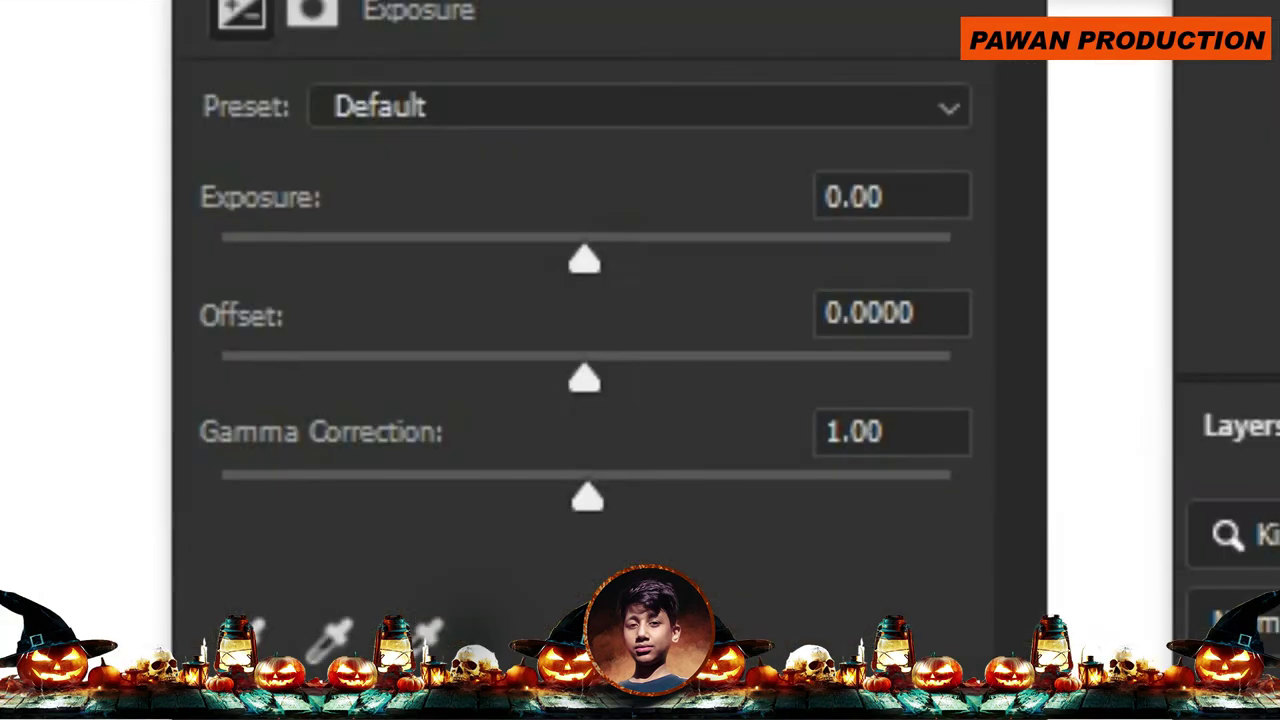
pyautogui.moveTo(838, 255); pyautogui.dragTo(821, 270)
pyautogui.moveTo(526, 322)
pyautogui.mouseDown()
pyautogui.moveTo(472, 338)
pyautogui.moveTo(488, 360)
pyautogui.mouseUp()
pyautogui.moveTo(587, 498)
pyautogui.mouseDown()
pyautogui.moveTo(594, 514)
pyautogui.moveTo(700, 528)
pyautogui.mouseUp()
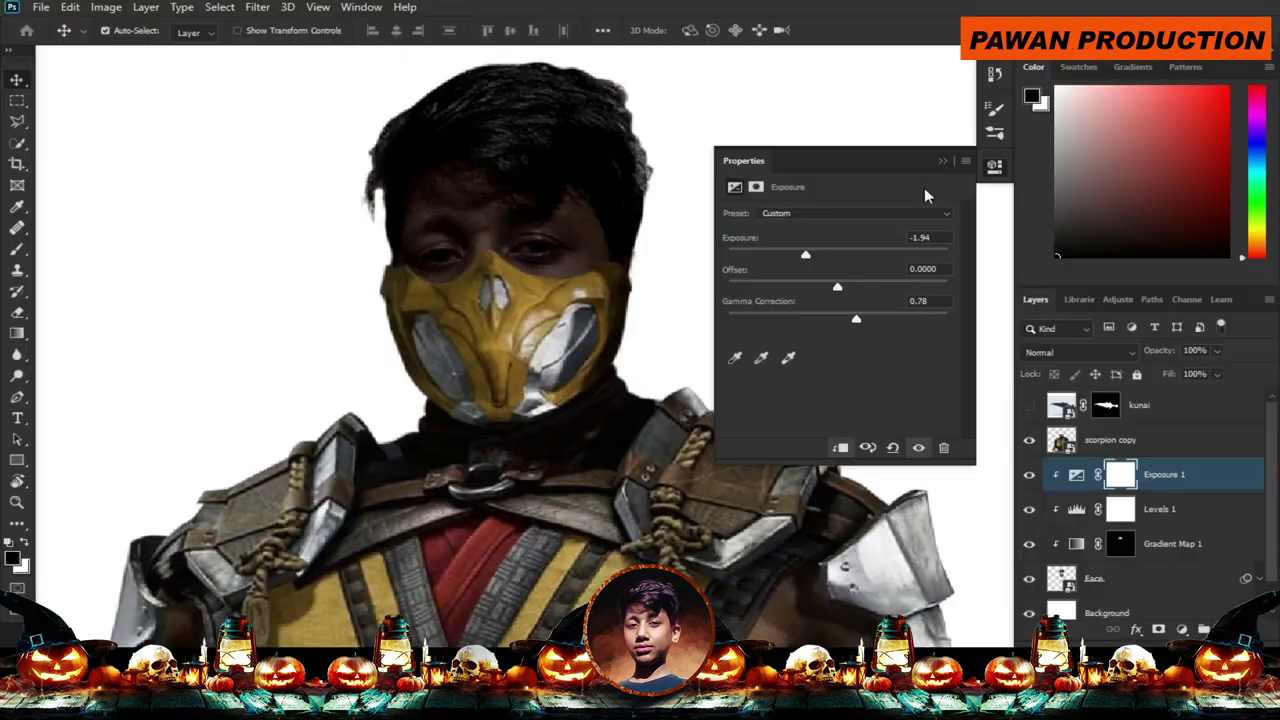
pyautogui.click(941, 162)
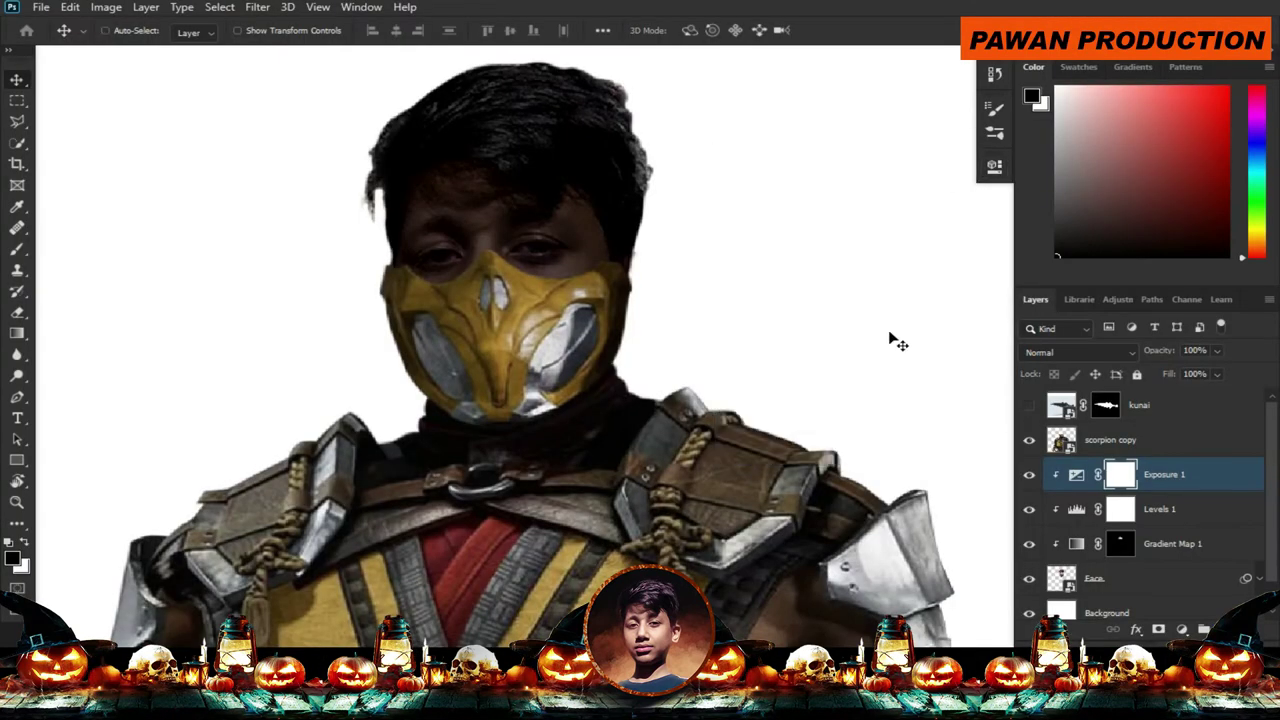
# Invert the Exposure mask and paint white over the gold highlight on the mask's right cheek.
pyautogui.hotkey('ctrl', 'i')
pyautogui.press('b')
pyautogui.hotkey('ctrl', '+')
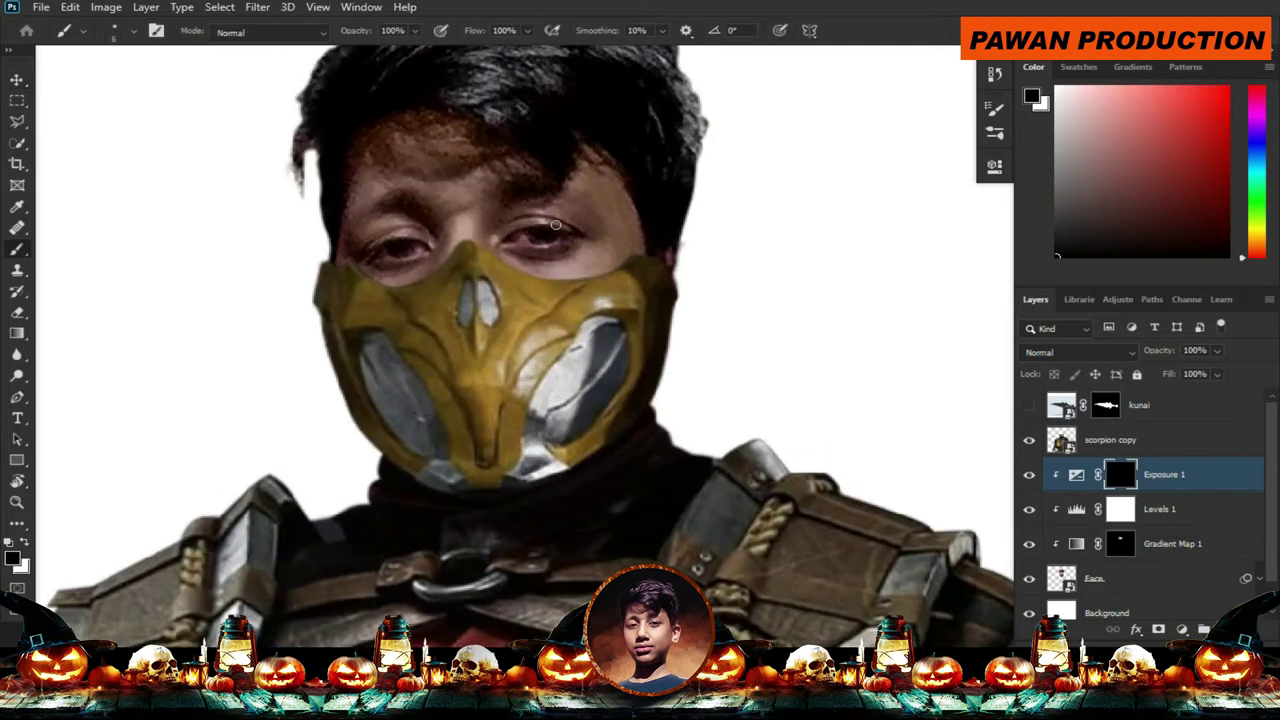
pyautogui.hotkey('ctrl', '+')
pyautogui.press(']')
pyautogui.press(']')
pyautogui.press(']')
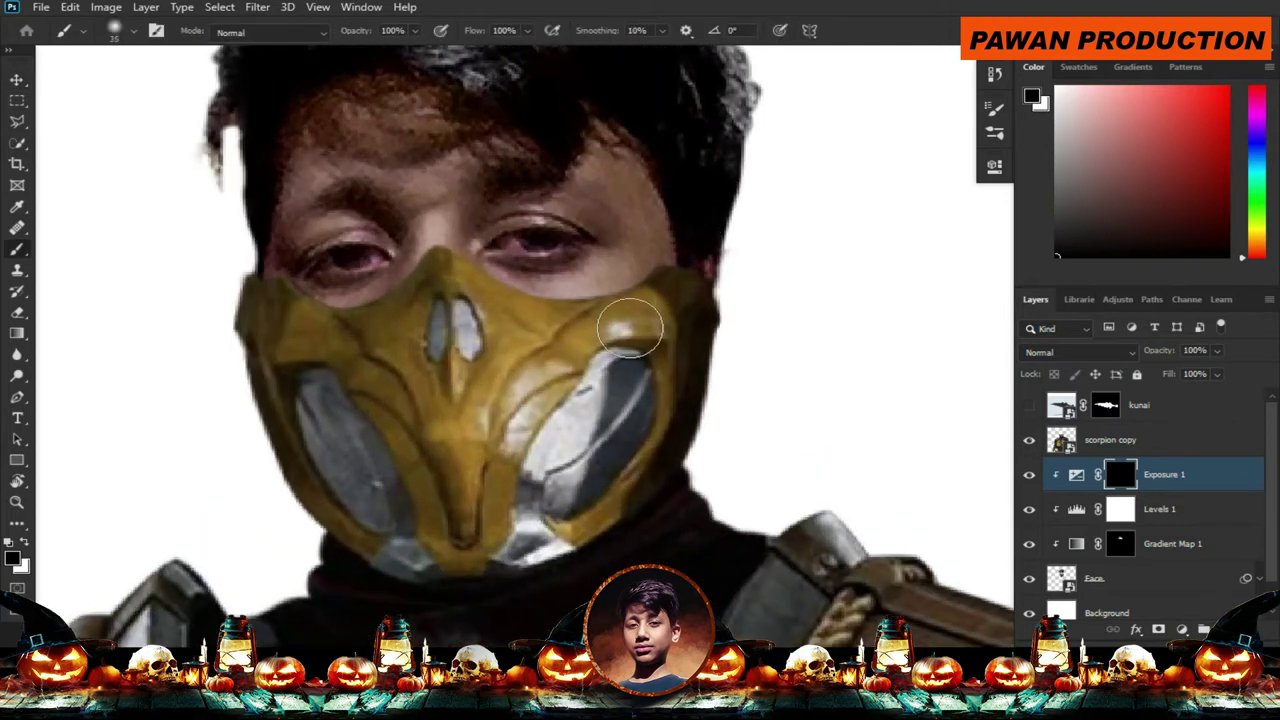
pyautogui.write('2')
pyautogui.moveTo(591, 322)
pyautogui.mouseDown()
pyautogui.moveTo(625, 332)
pyautogui.moveTo(574, 332)
pyautogui.mouseUp()
pyautogui.press('x')
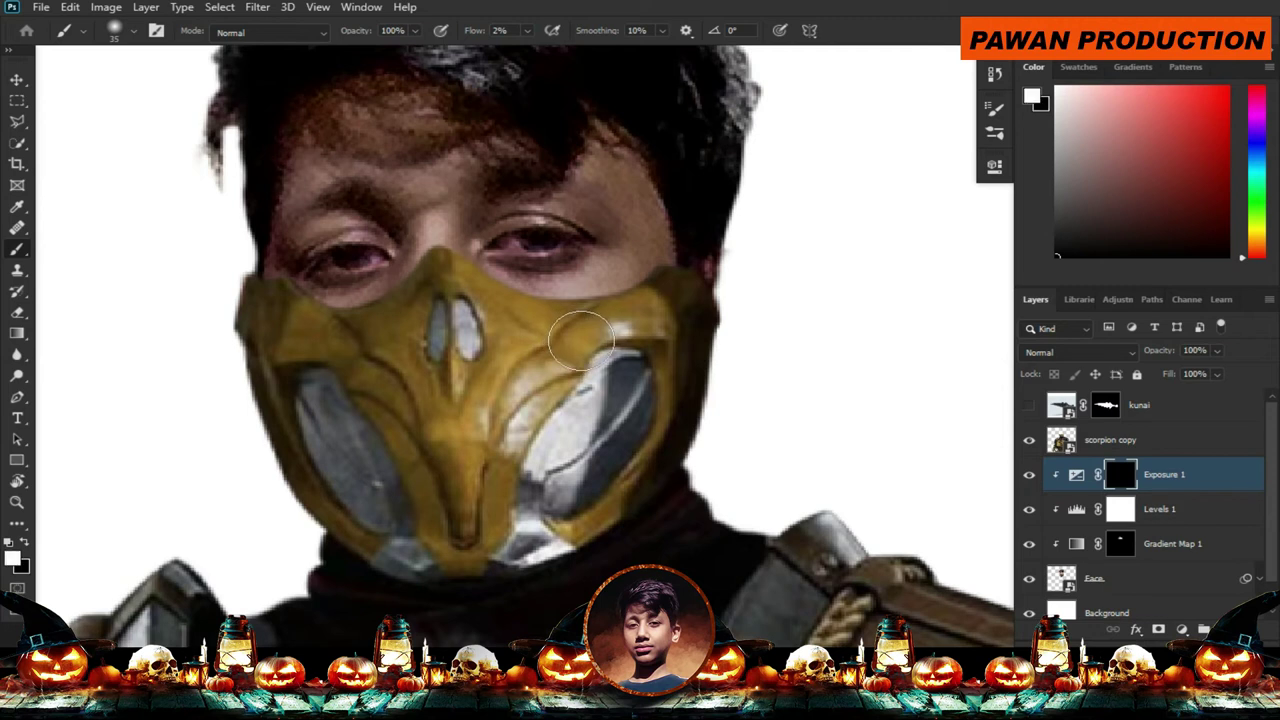
pyautogui.moveTo(486, 286); pyautogui.dragTo(610, 328)
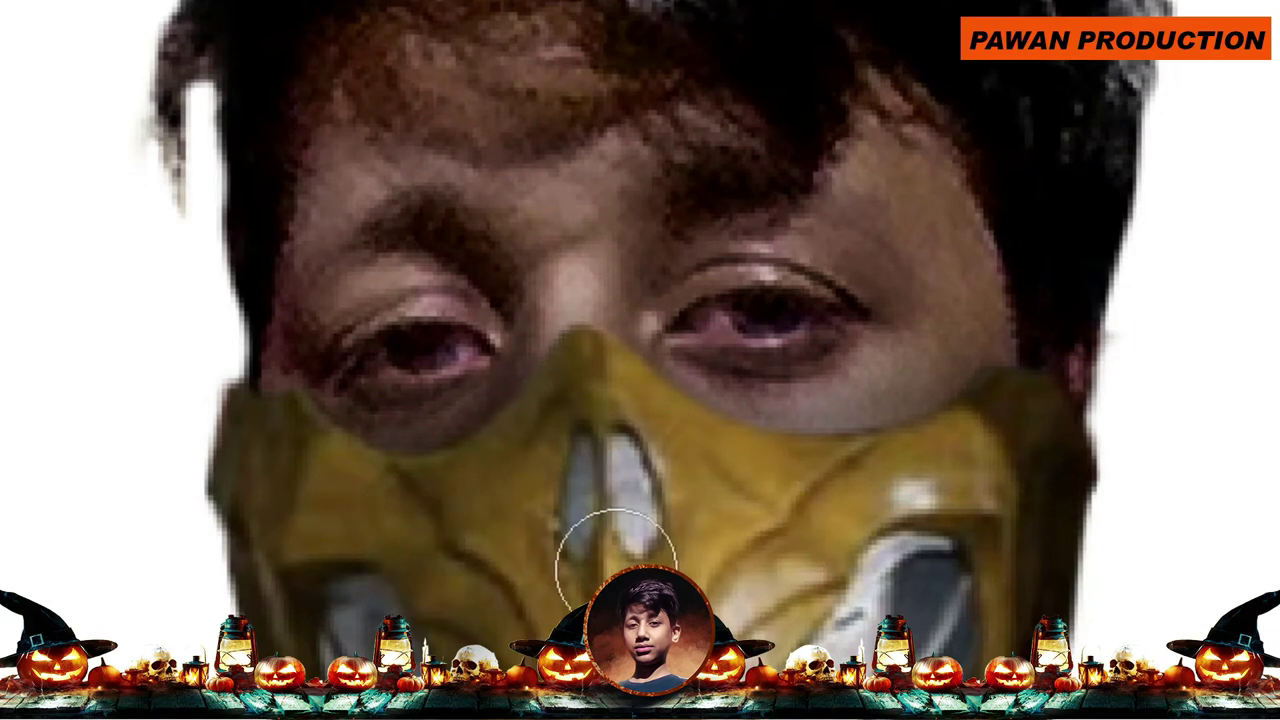
# Refine the mask with a smaller brush, then switch to black at brush size 70.
pyautogui.press('[')
pyautogui.press('[')
pyautogui.press('[')
pyautogui.press('[')
pyautogui.press('[')
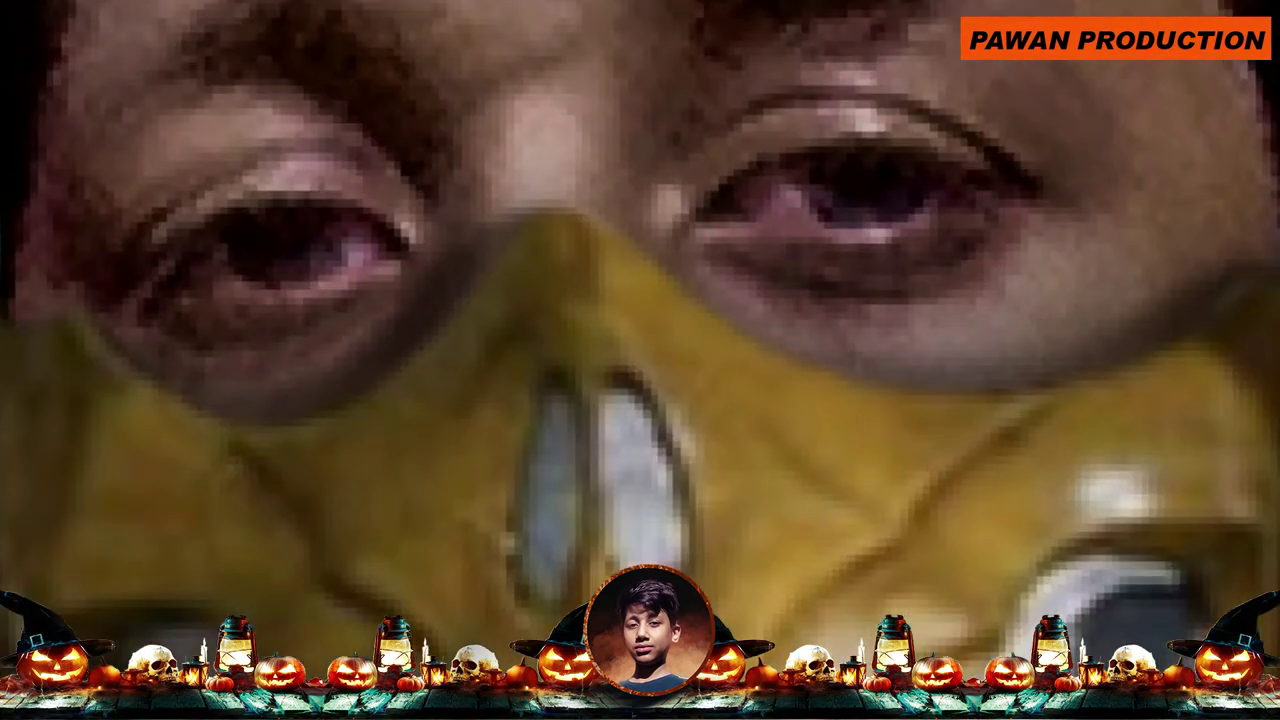
pyautogui.scroll(-5, 503, 336)
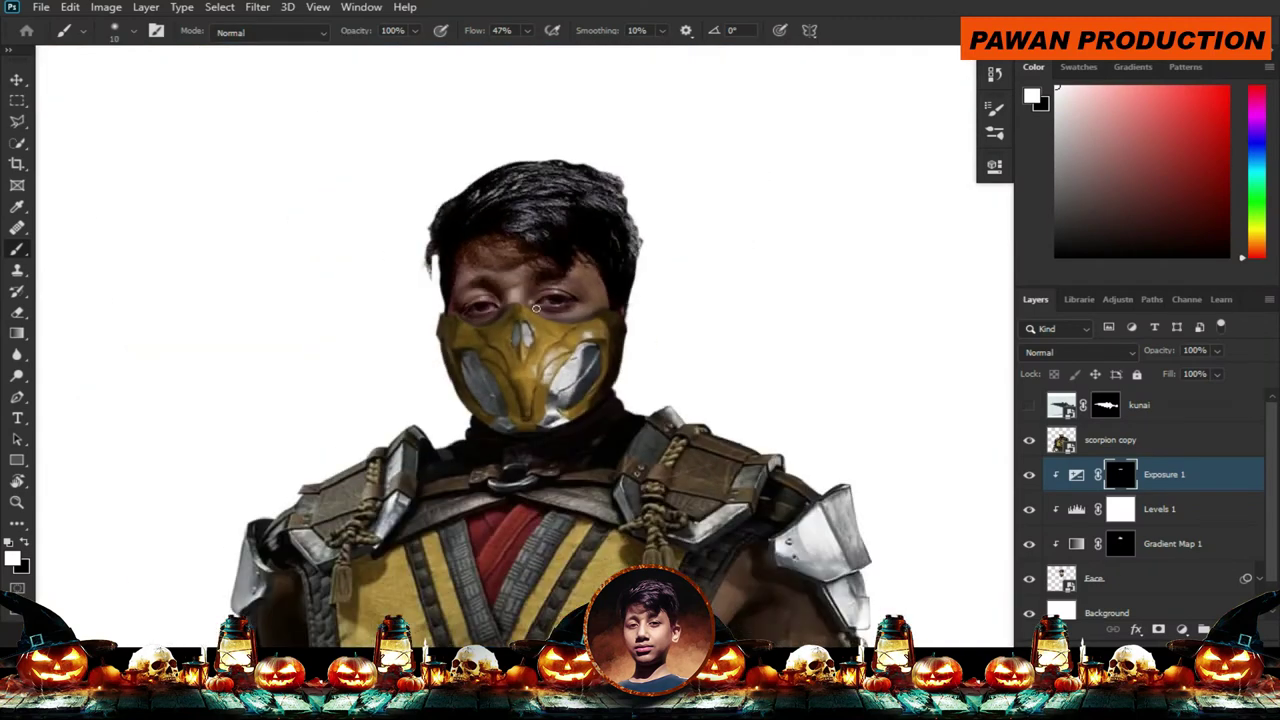
pyautogui.scroll(2, 510, 292)
pyautogui.scroll(2, 512, 293)
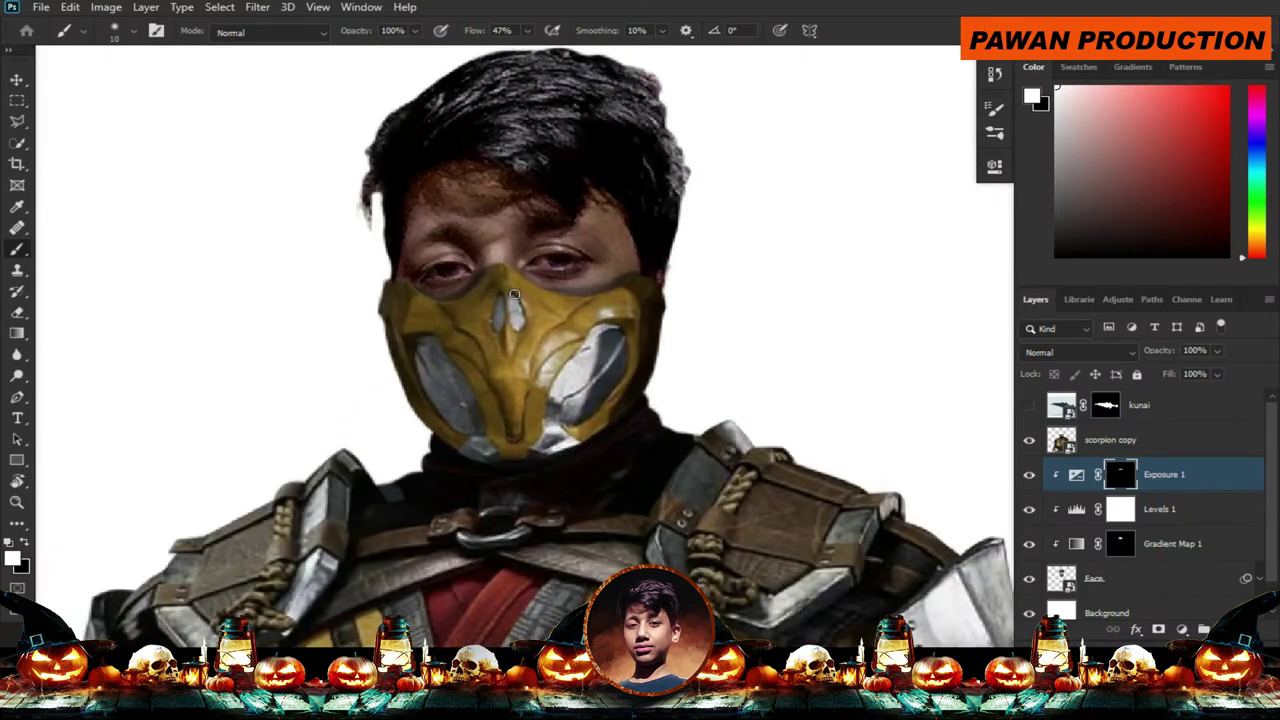
pyautogui.press('x')
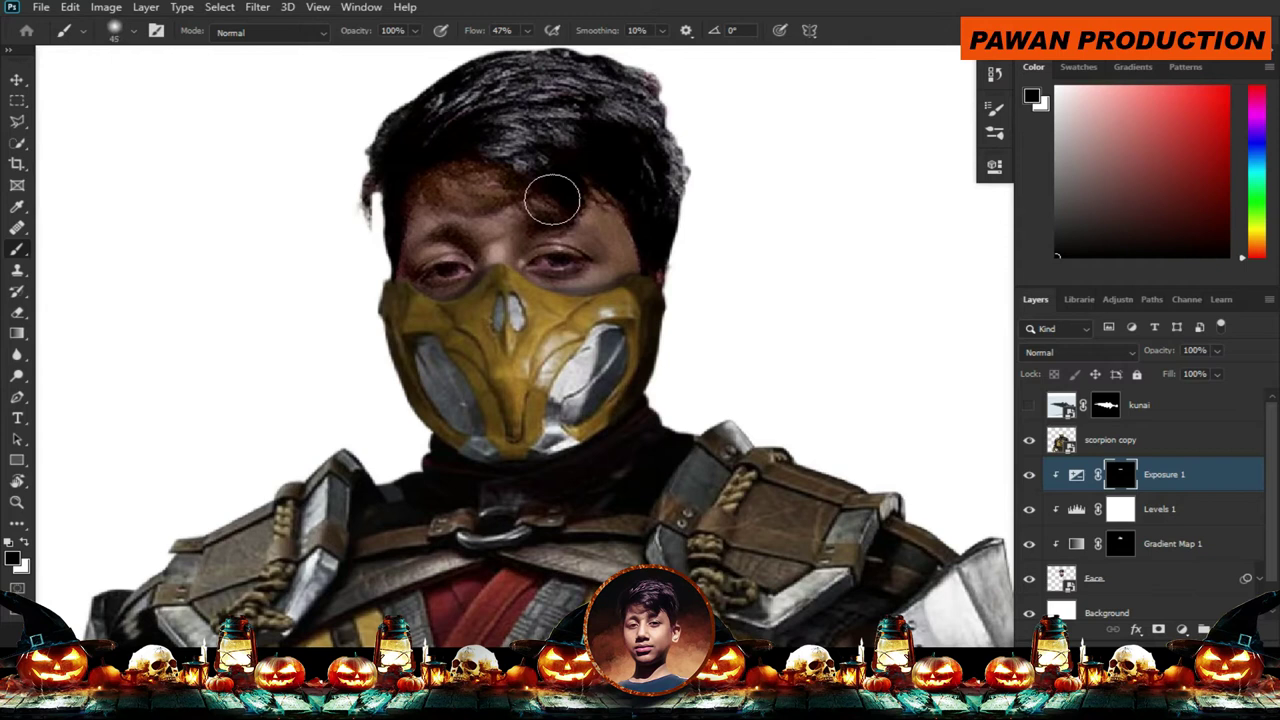
pyautogui.press(']')
pyautogui.press(']')
pyautogui.press(']')
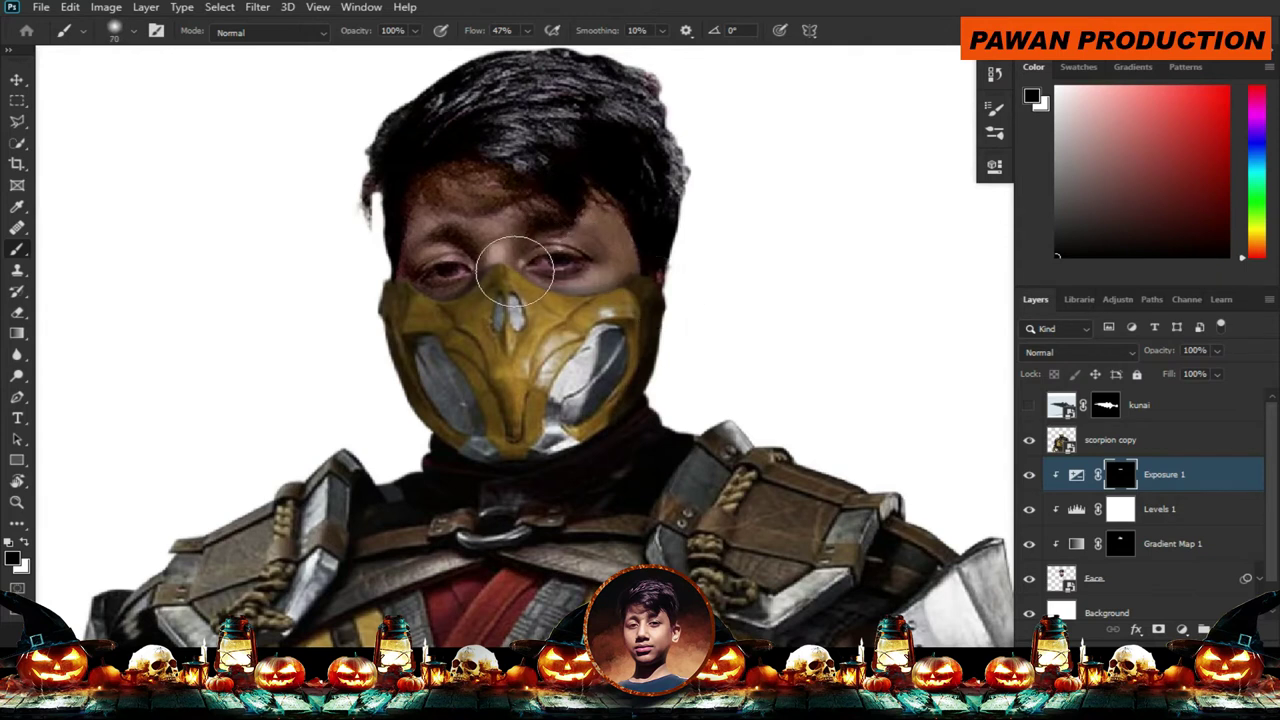
pyautogui.scroll(-3, 540, 240)
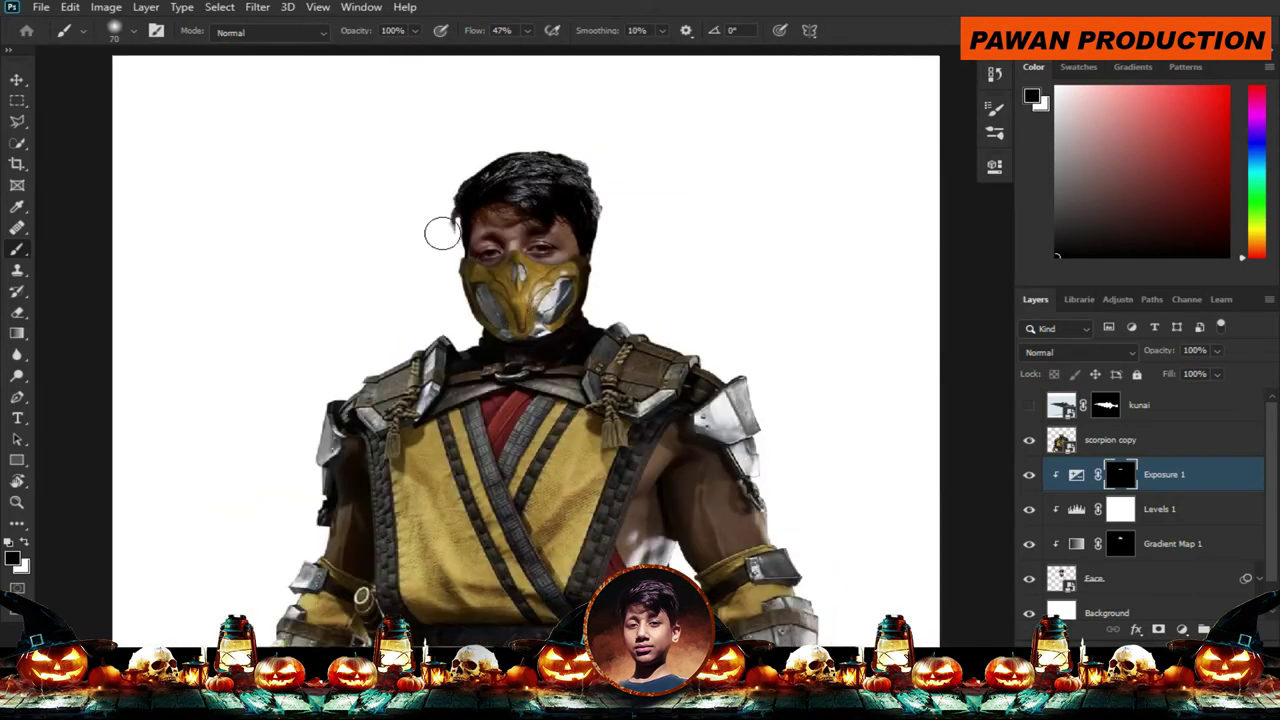
pyautogui.scroll(-2, 441, 233)
pyautogui.hotkey('ctrl', 't')
# Distort the Face layer, pulling its top-left and top-right corners up and outward.
pyautogui.click(672, 268)
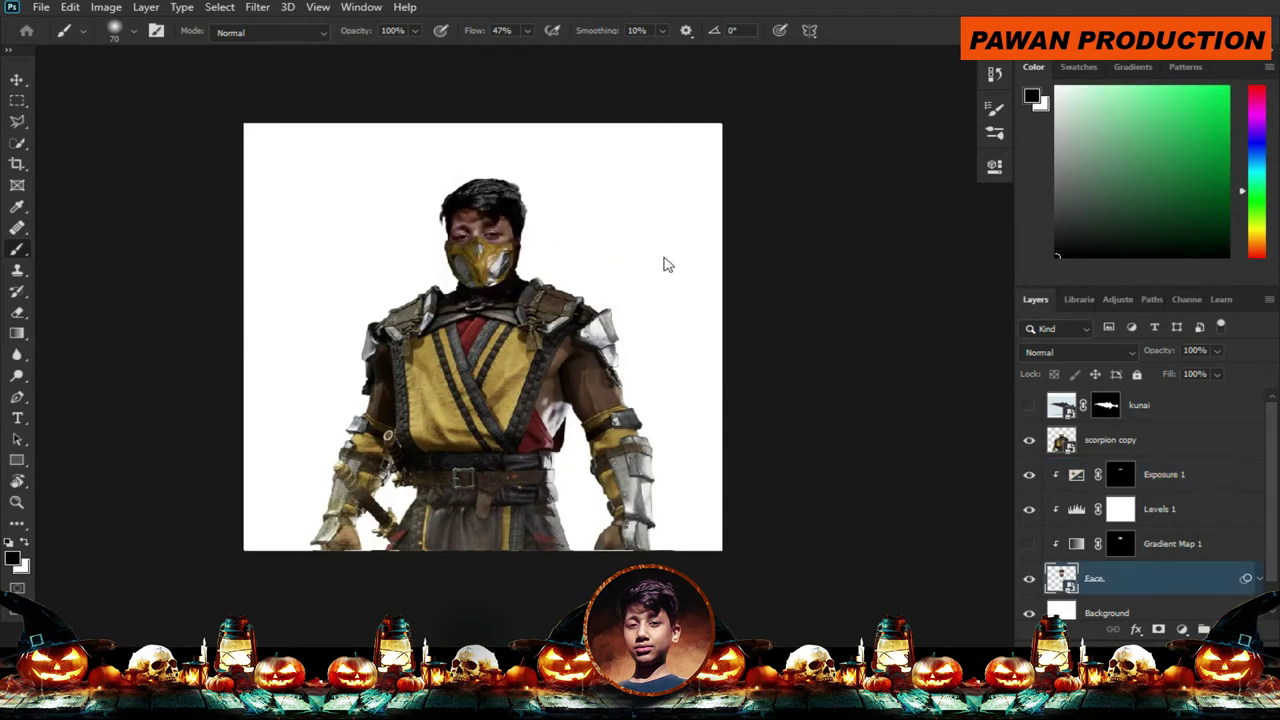
pyautogui.scroll(2, 490, 190)
pyautogui.scroll(1, 485, 200)
pyautogui.rightClick(511, 282)
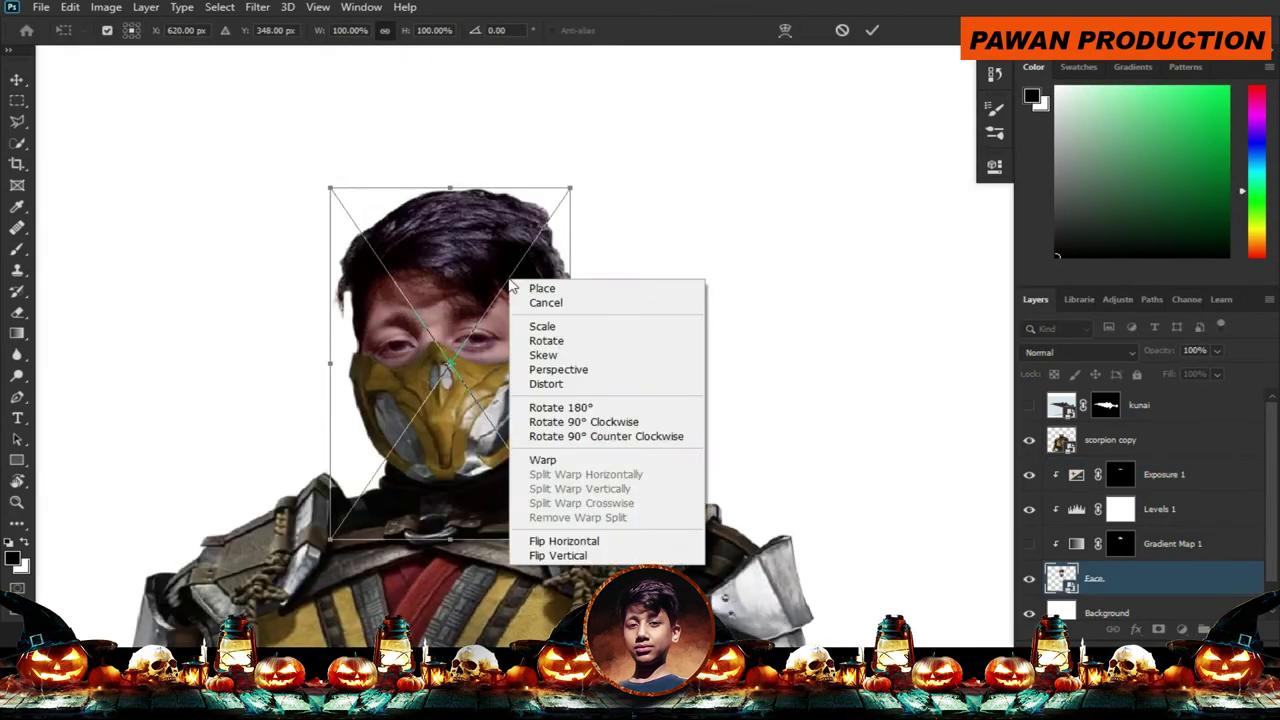
pyautogui.click(557, 384)
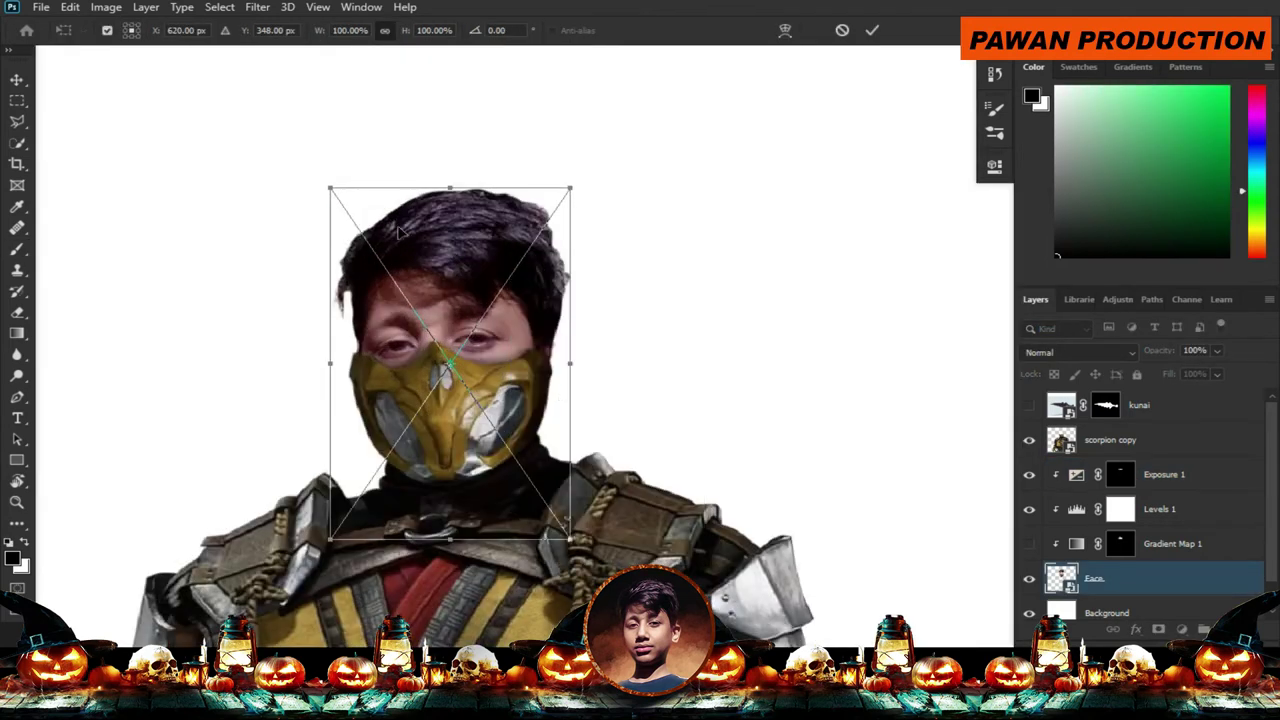
pyautogui.moveTo(375, 83); pyautogui.dragTo(366, 63)
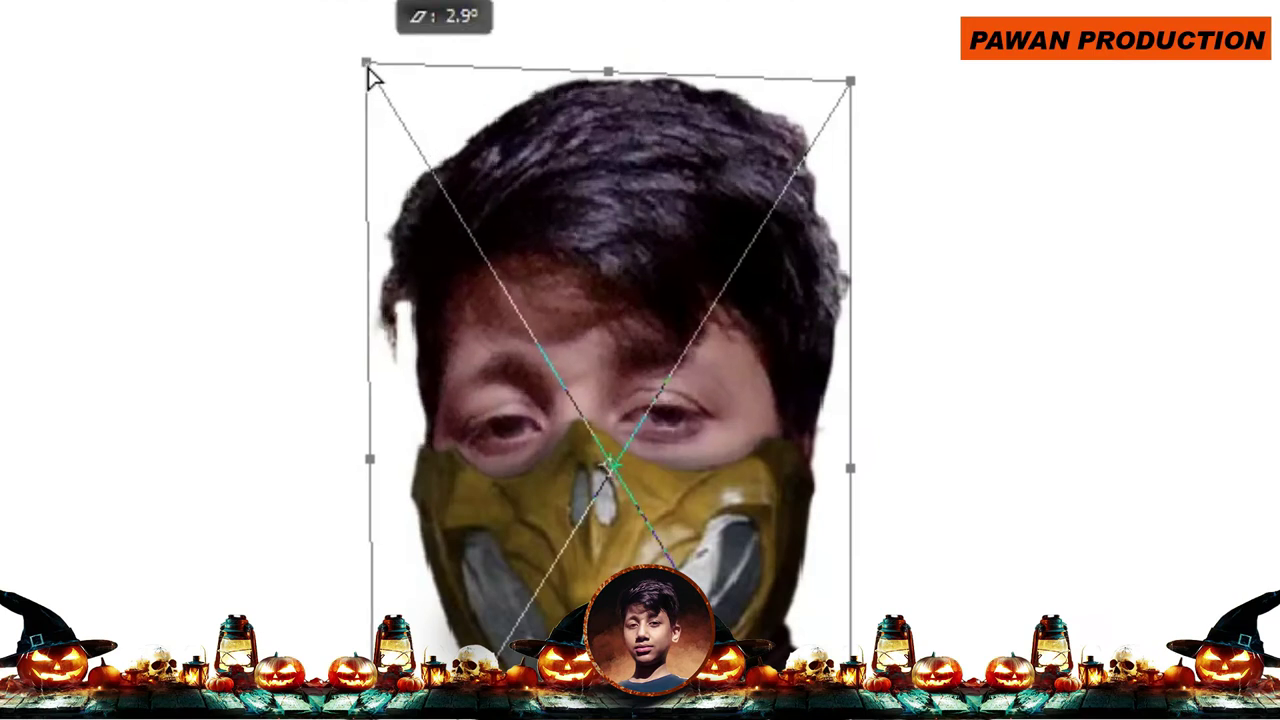
pyautogui.moveTo(849, 81); pyautogui.dragTo(862, 74)
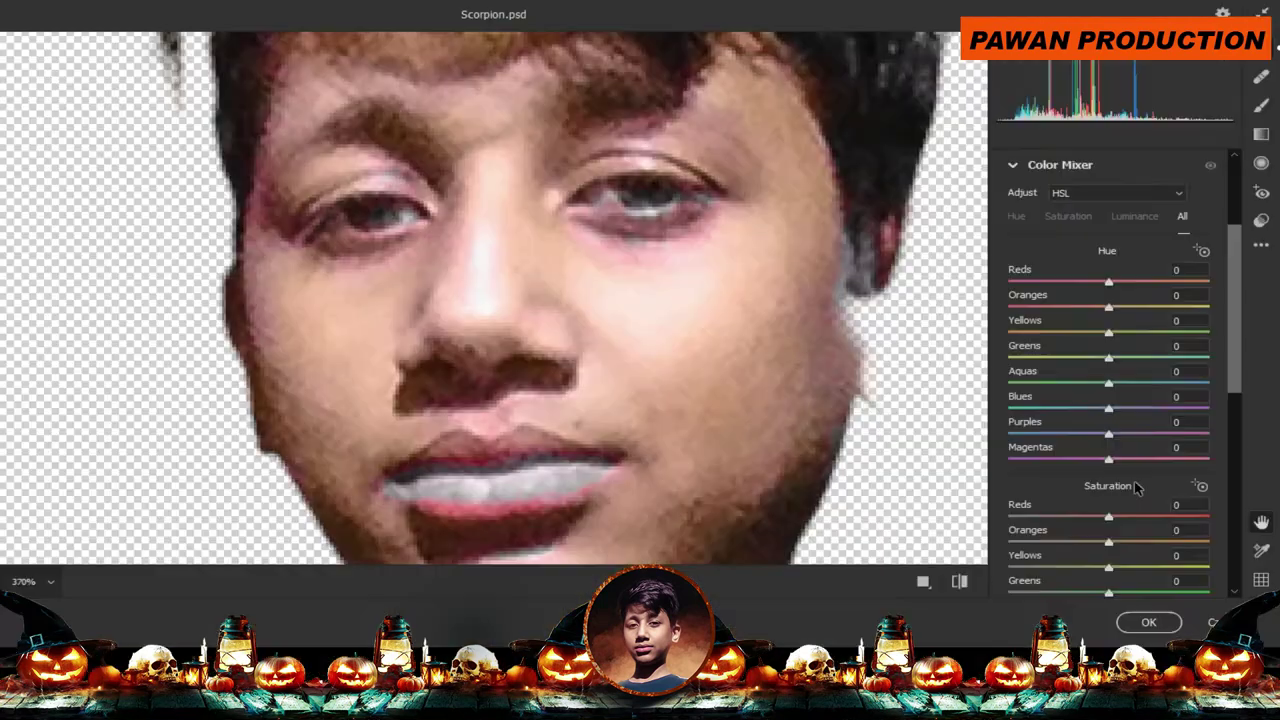
pyautogui.scroll(-2, 1108, 350)
# Set the Camera Raw Reds saturation to +7 and apply the filter to the face.
pyautogui.scroll(-3, 1108, 350)
pyautogui.click(1112, 316)
pyautogui.moveTo(1088, 325); pyautogui.dragTo(1000, 327)
pyautogui.moveTo(1118, 326); pyautogui.dragTo(1118, 324)
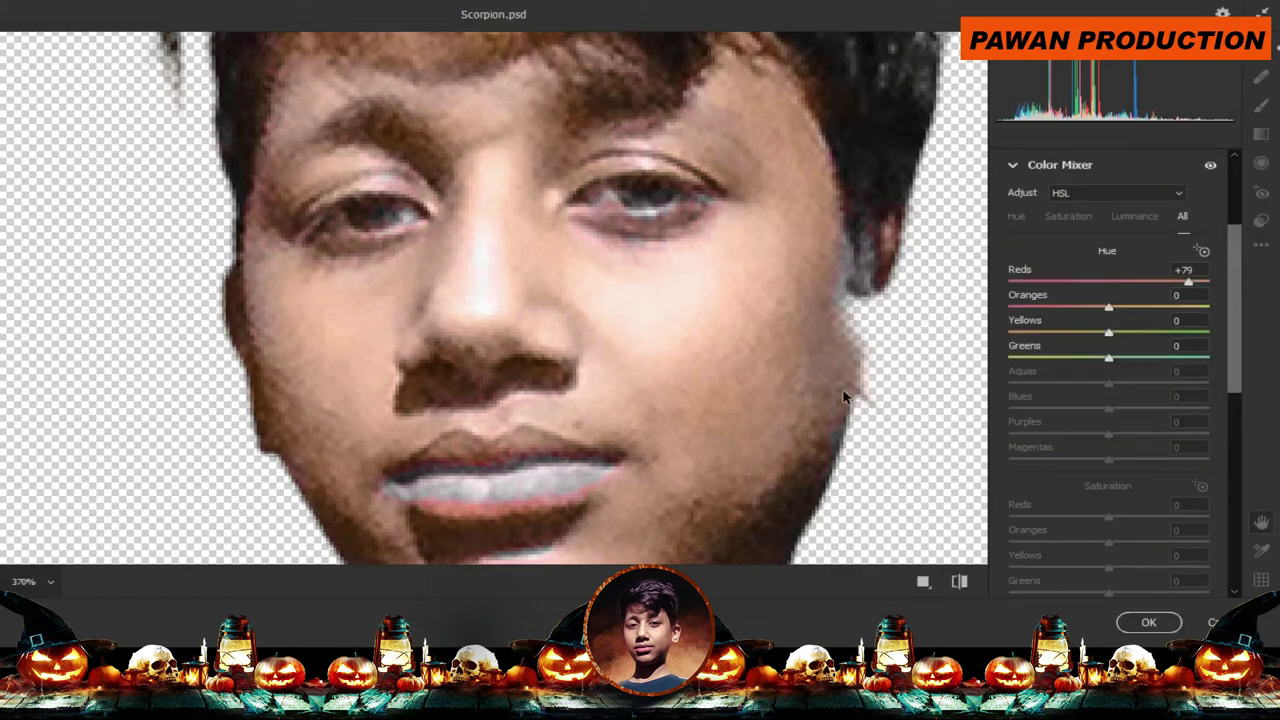
pyautogui.press('Return')
# Switch to the Brush tool and enlarge its size.
pyautogui.scroll(-2, 615, 312)
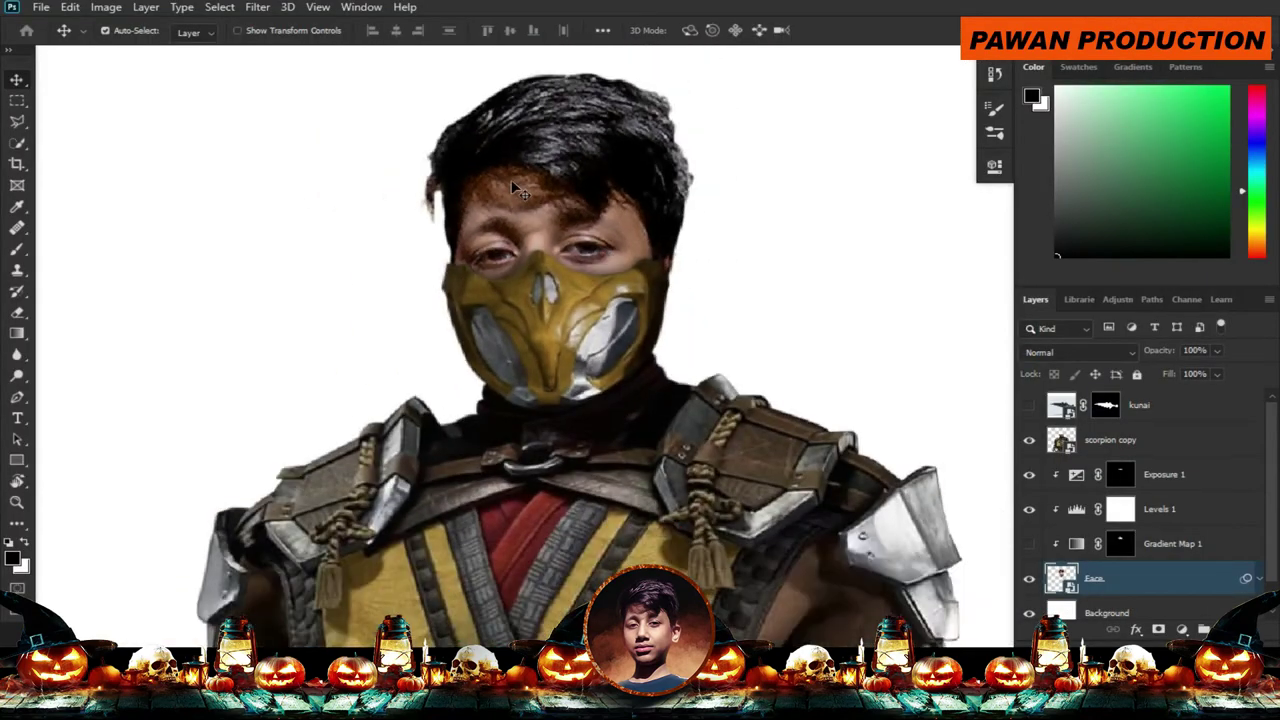
pyautogui.scroll(-3, 560, 295)
pyautogui.scroll(1, 549, 288)
pyautogui.scroll(5, 549, 288)
pyautogui.press('b')
pyautogui.press(']')
pyautogui.press(']')
pyautogui.press(']')
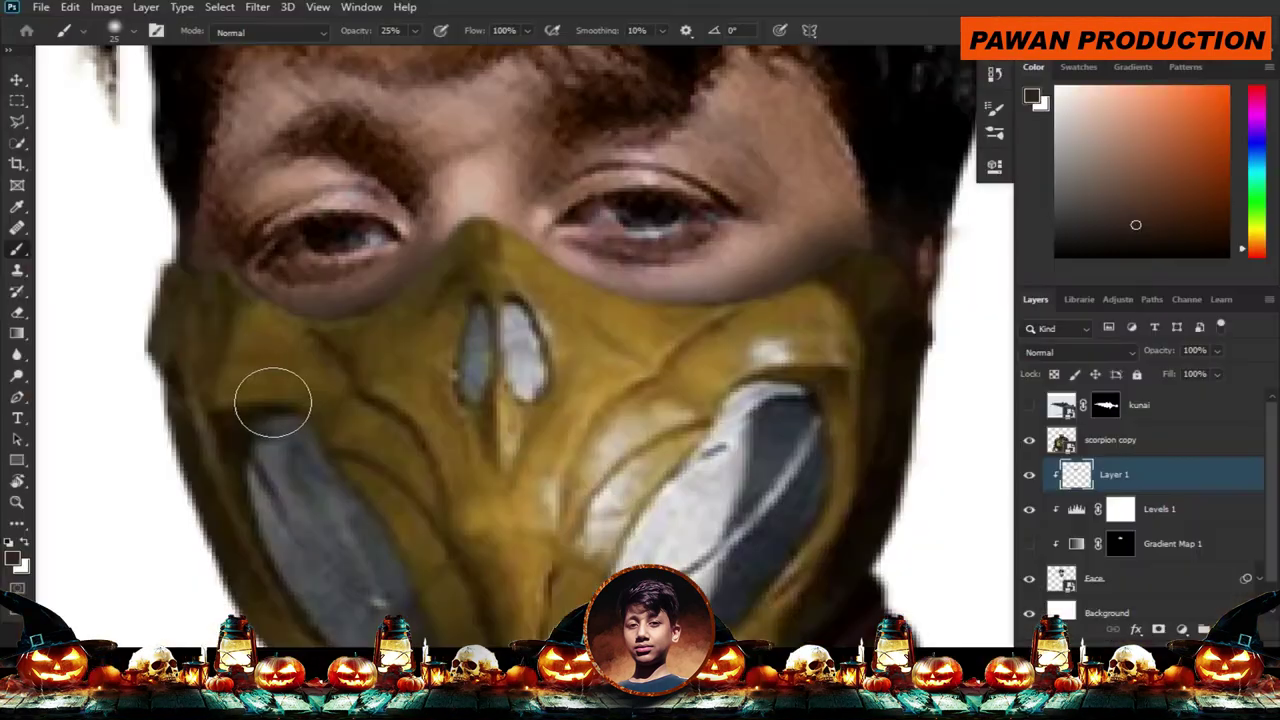
pyautogui.scroll(-2, 271, 400)
# Clip Layer 2 to the layer below and set it to Lighter Color blending.
pyautogui.scroll(-2, 500, 230)
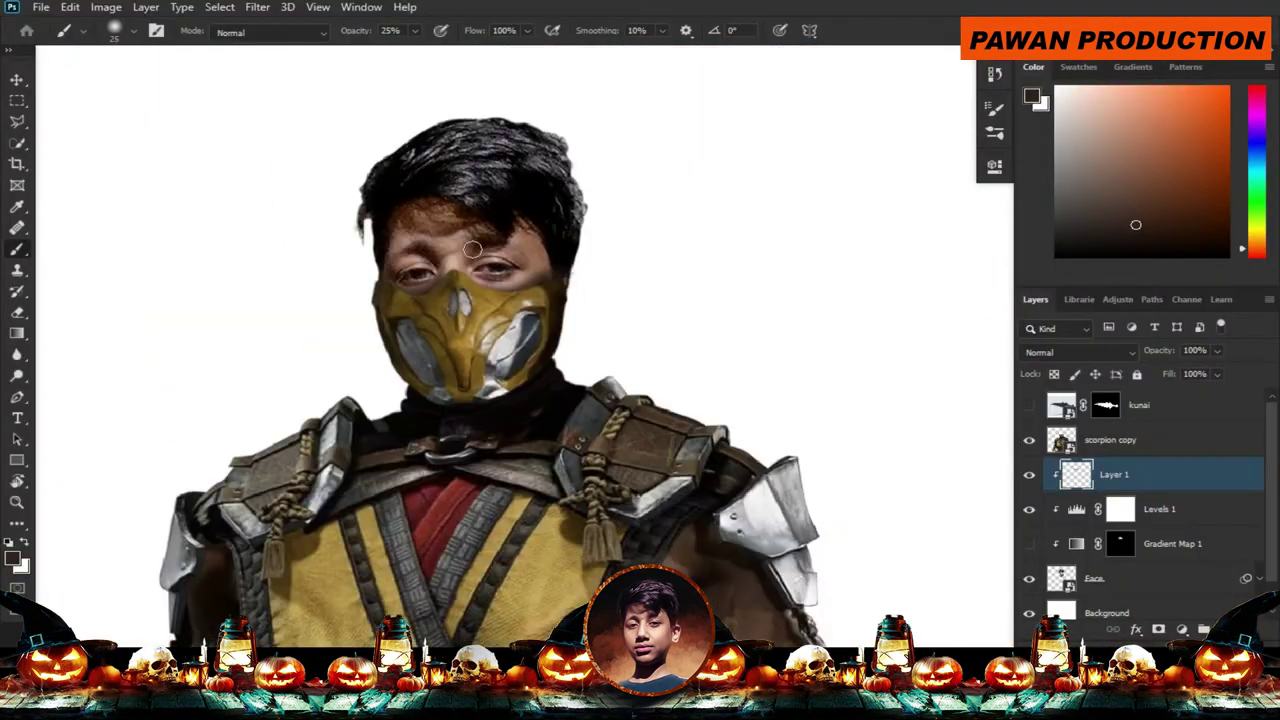
pyautogui.scroll(-1, 526, 225)
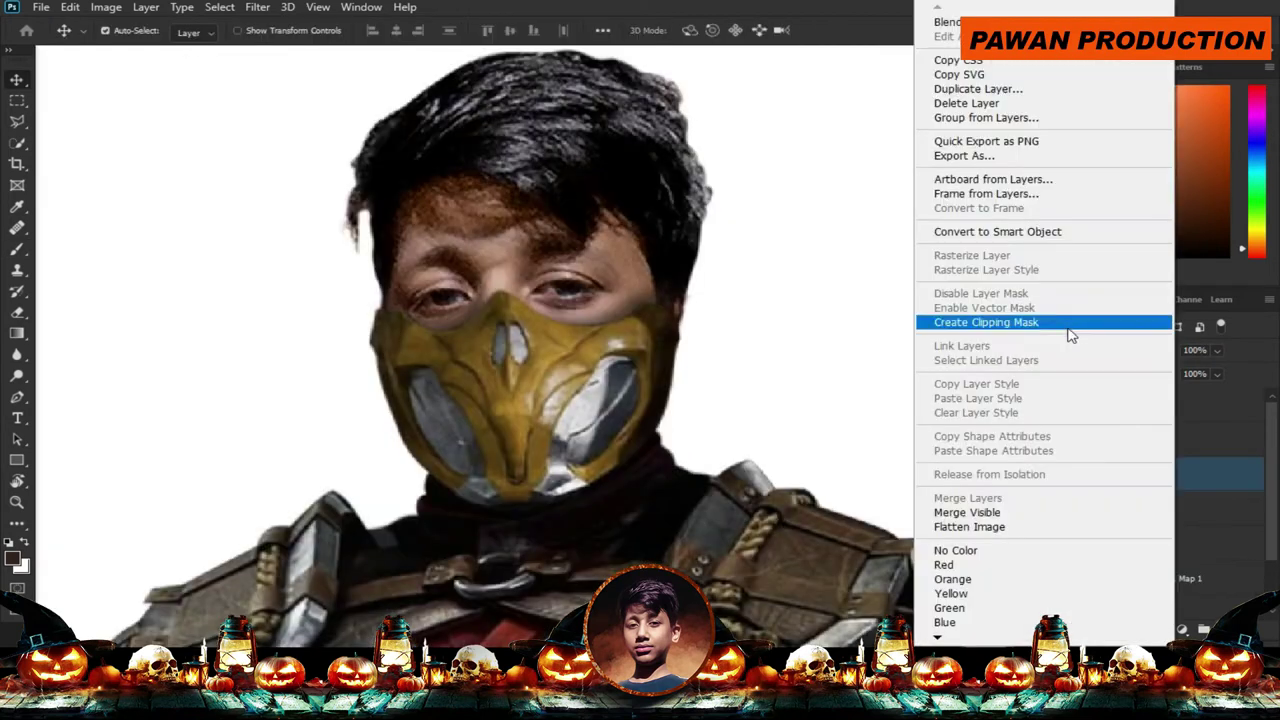
pyautogui.click(1062, 322)
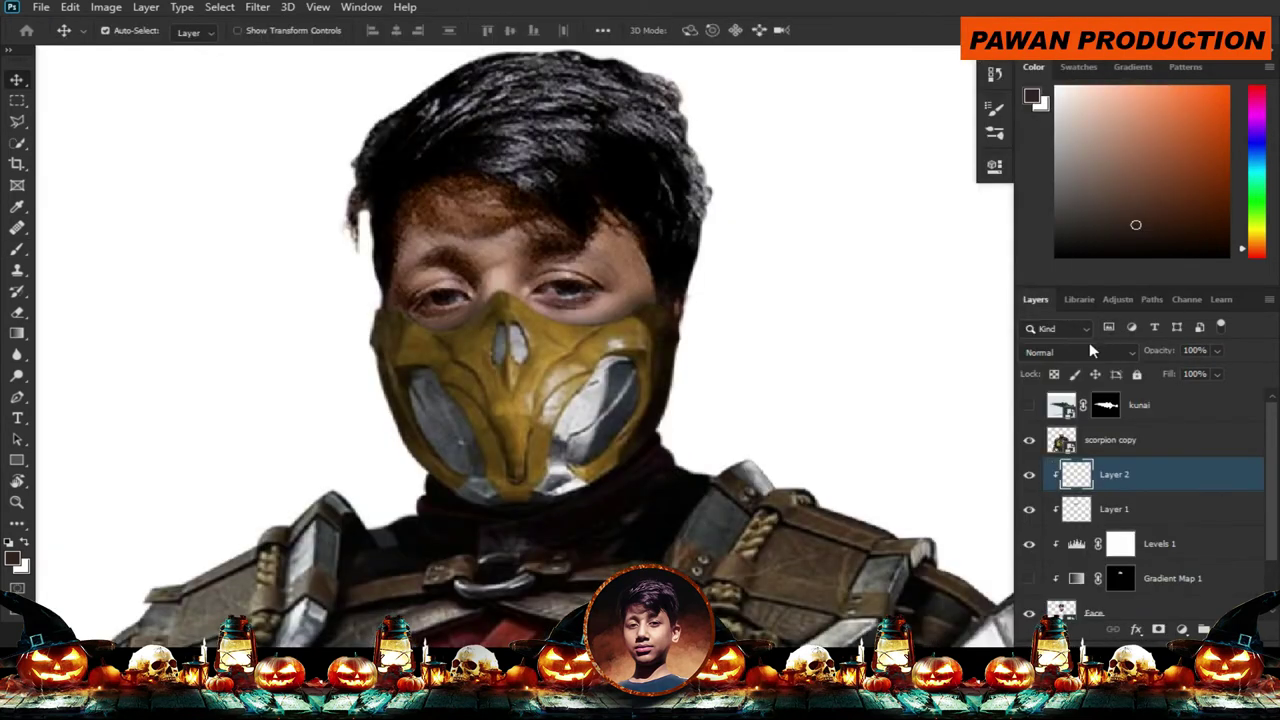
pyautogui.click(1092, 350)
pyautogui.press('b')
pyautogui.click(1079, 334)
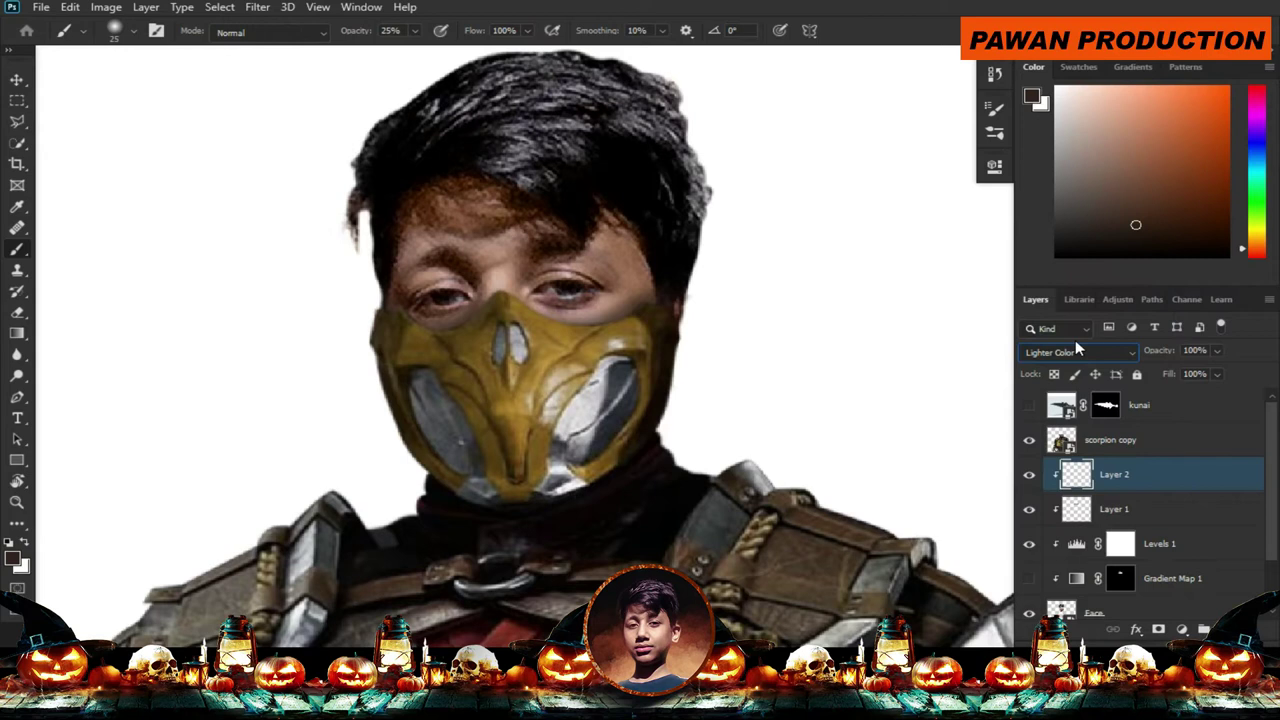
# Sample the cloth's yellow as the glow's paint colour.
pyautogui.scroll(1, 463, 290)
pyautogui.scroll(2, 463, 290)
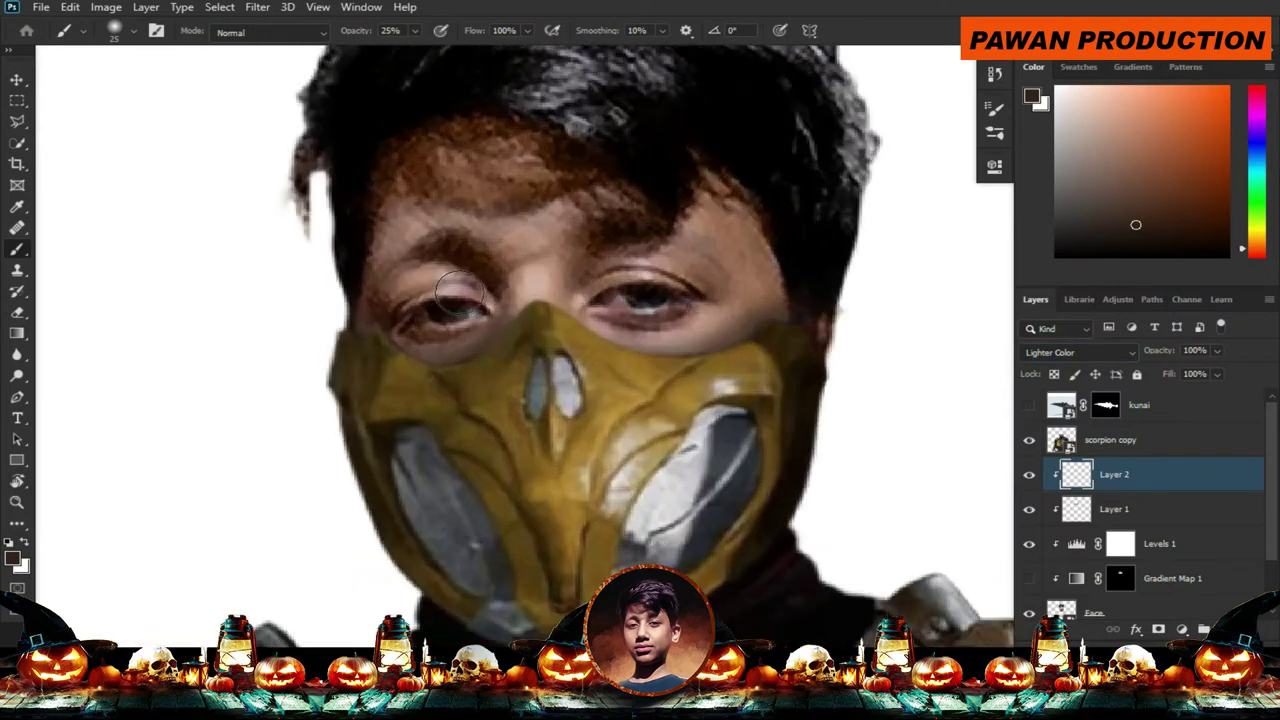
pyautogui.scroll(1, 463, 290)
pyautogui.scroll(1, 463, 290)
pyautogui.scroll(-3, 463, 283)
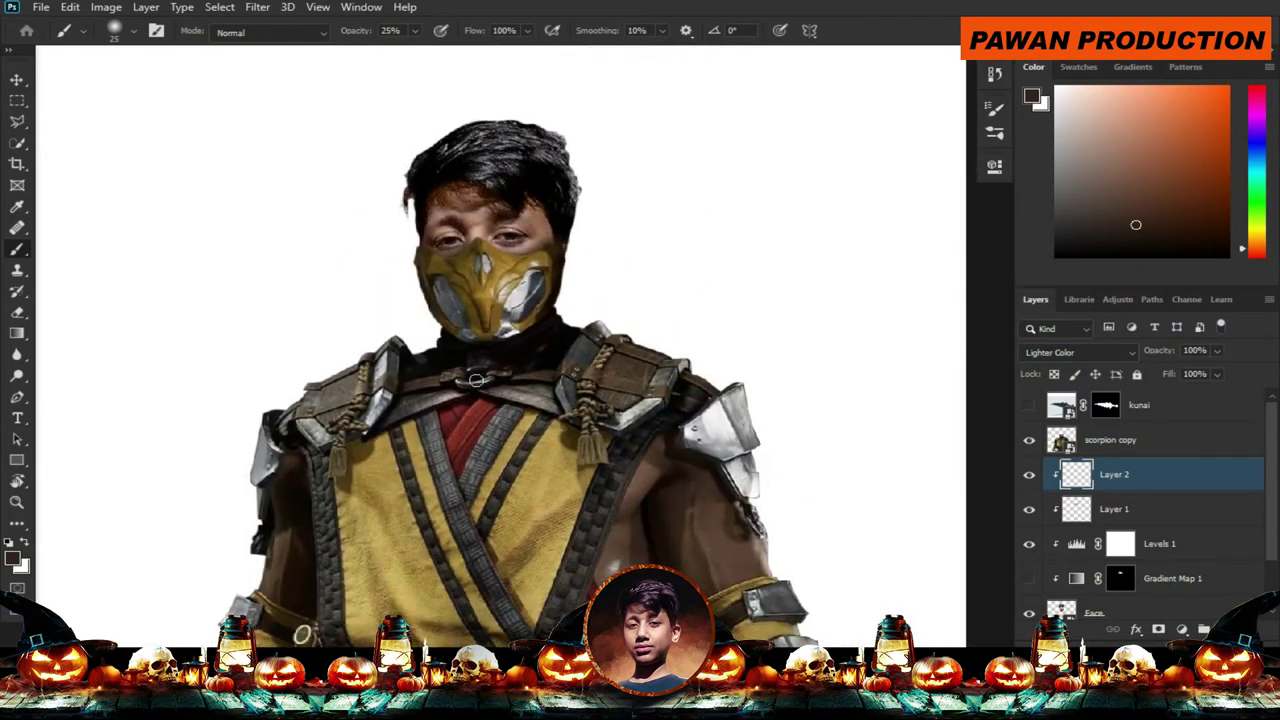
pyautogui.keyDown('alt'); pyautogui.click(393, 556); pyautogui.keyUp('alt')
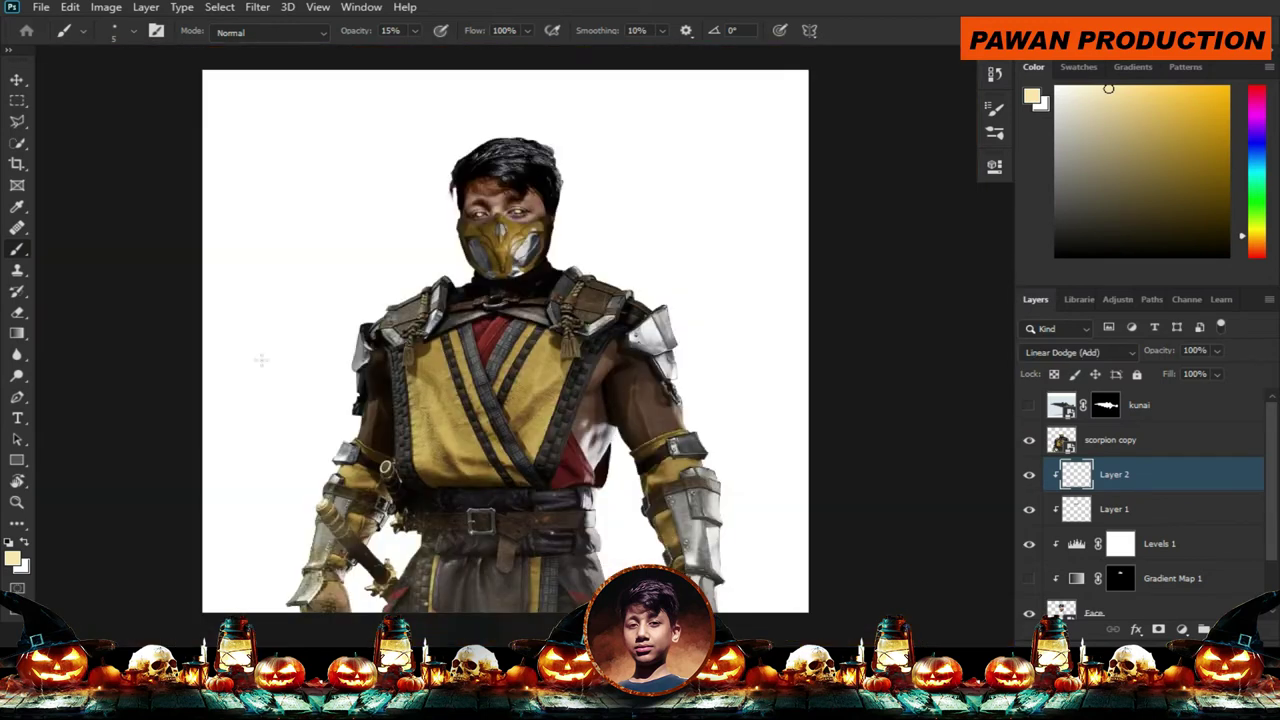
pyautogui.moveTo(16, 80); pyautogui.dragTo(113, 86)
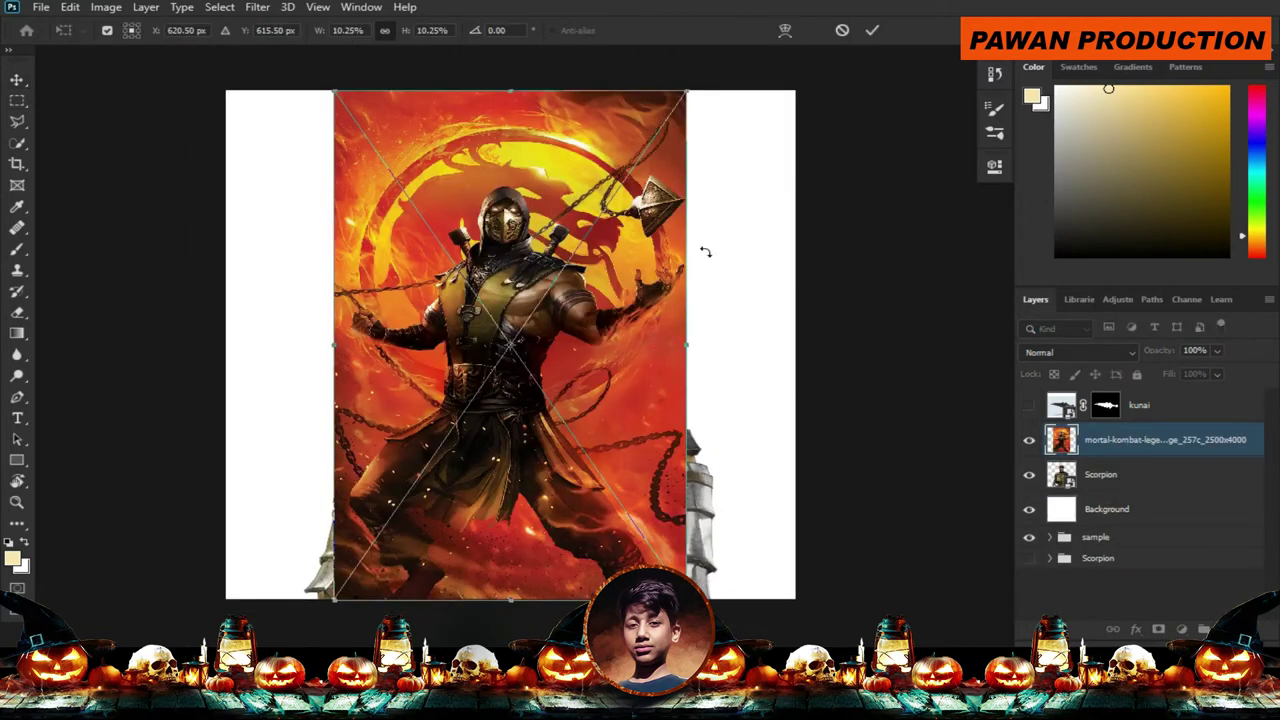
# Place the dragon background below Scorpion and enlarge it to fill the canvas.
pyautogui.click(867, 34)
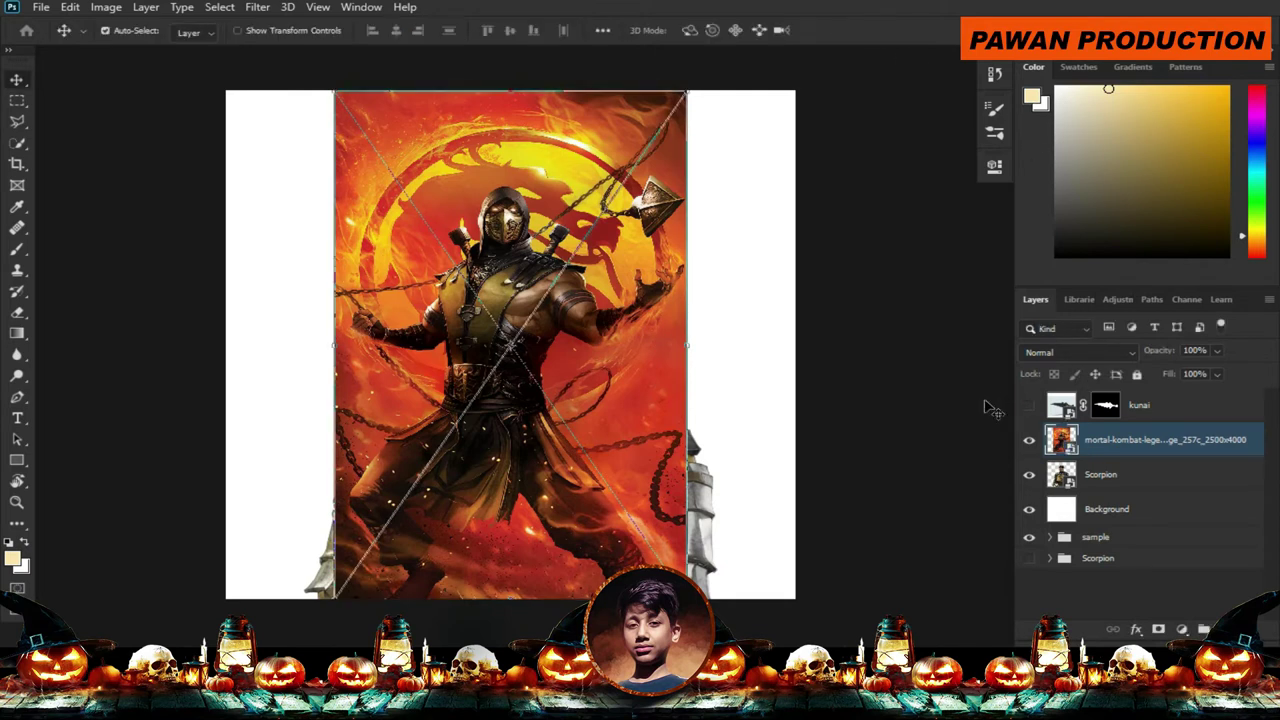
pyautogui.hotkey('ctrl', '[')
pyautogui.hotkey('ctrl', 't')
pyautogui.moveTo(705, 392); pyautogui.dragTo(704, 405)
pyautogui.click(879, 36)
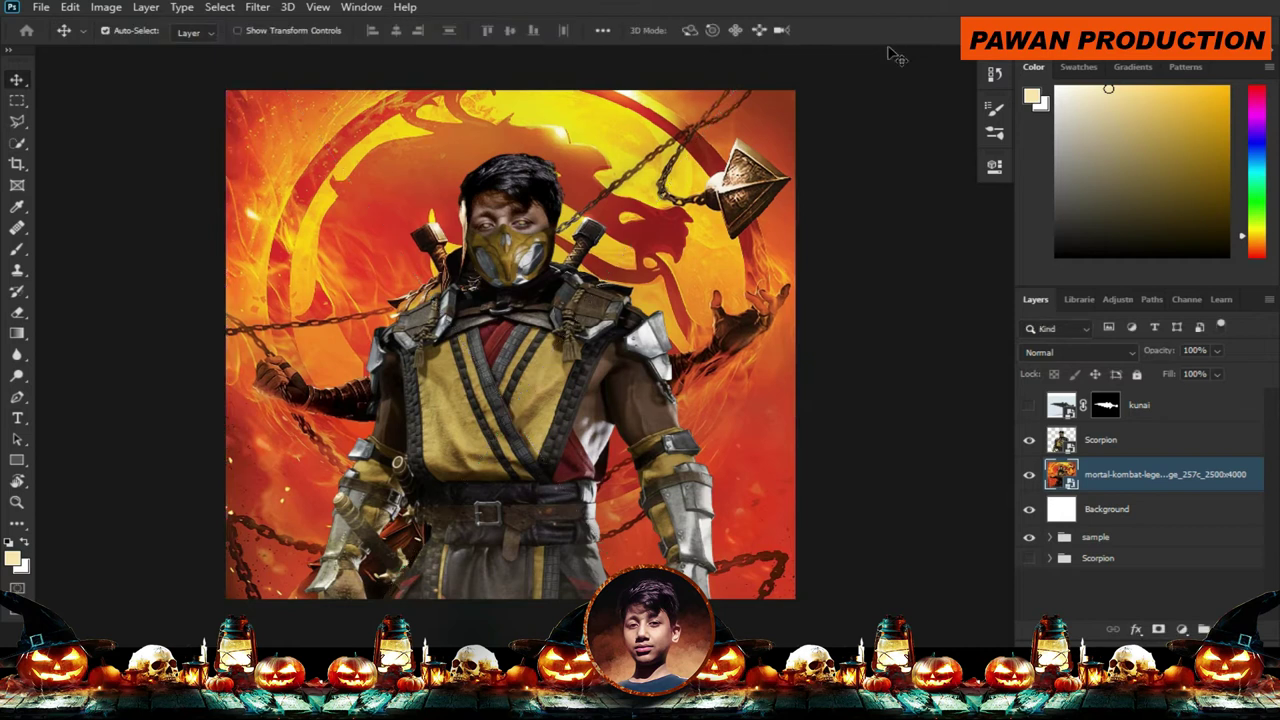
# Rasterize the dragon background and lasso a selection around the fist and arm.
pyautogui.press('l')
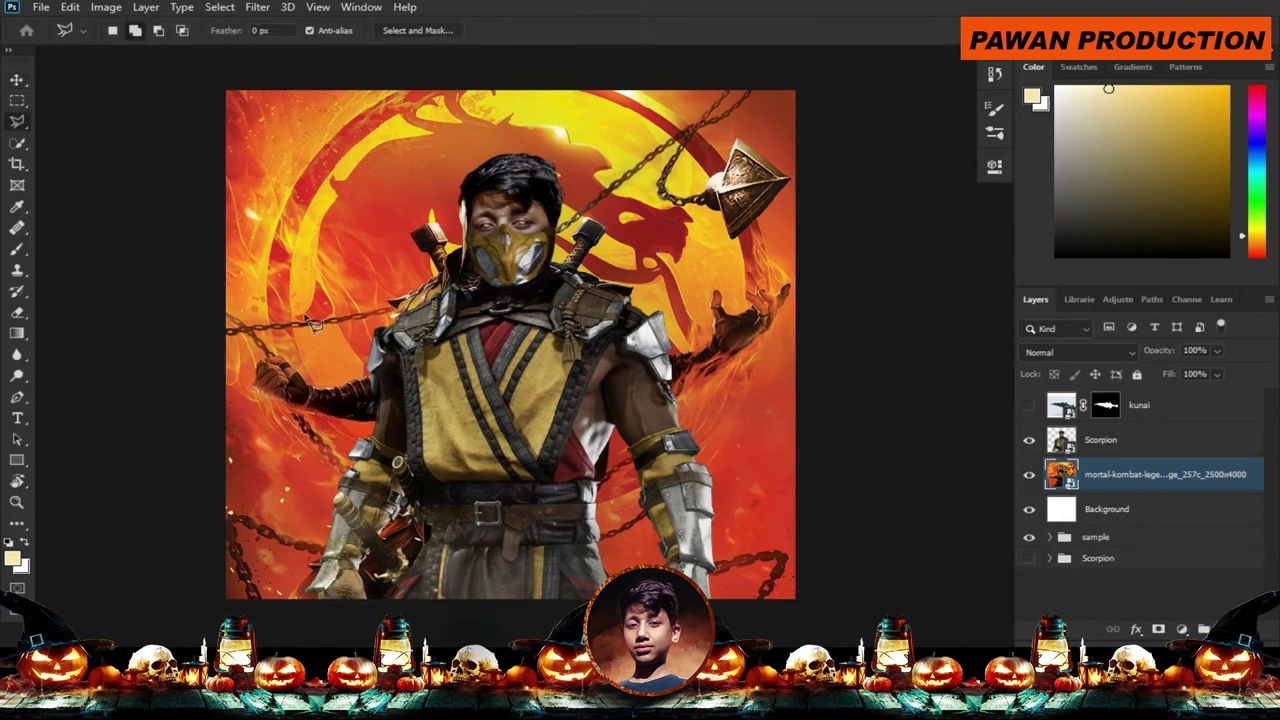
pyautogui.rightClick(1257, 481)
pyautogui.click(1020, 311)
pyautogui.scroll(3, 212, 427)
pyautogui.scroll(3, 327, 340)
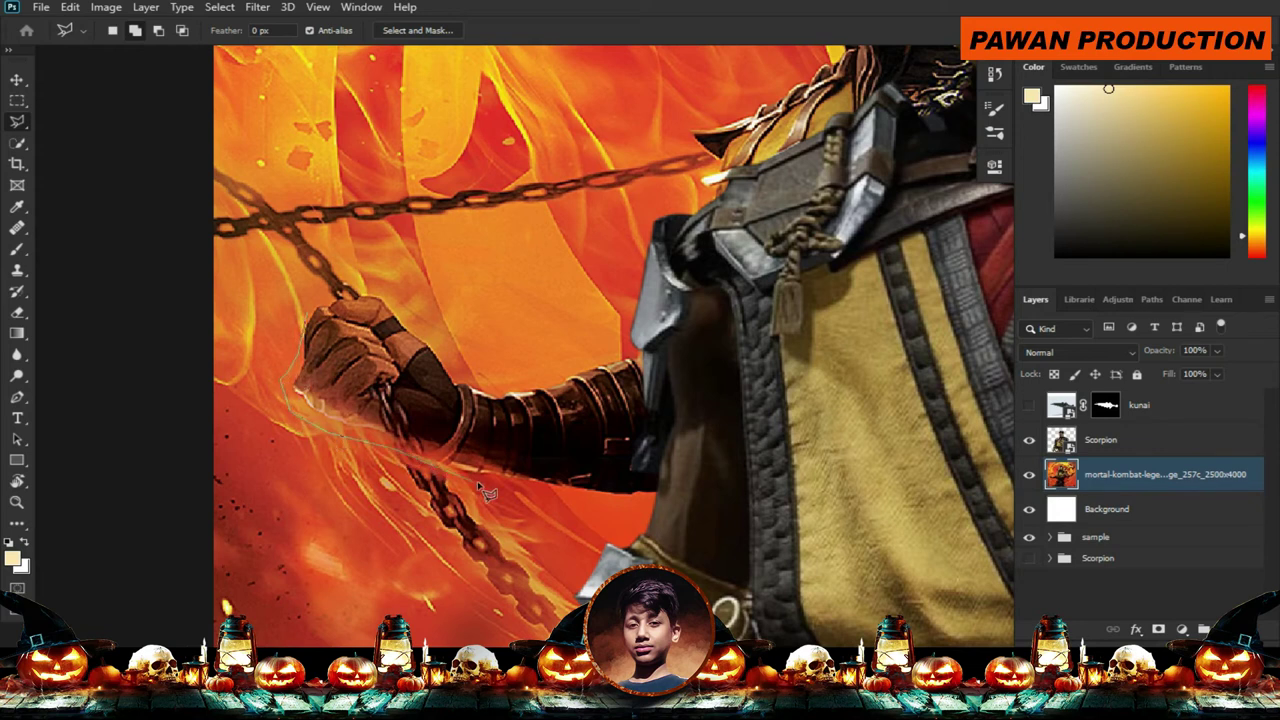
pyautogui.click(708, 496)
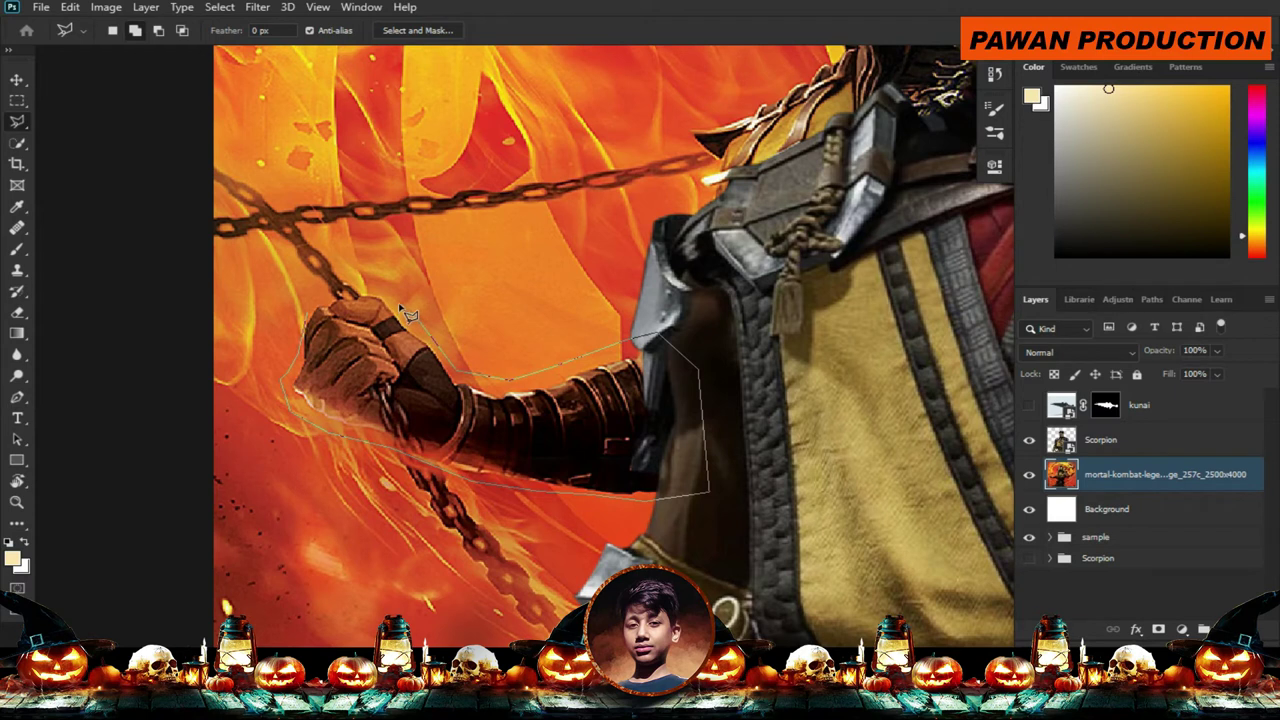
pyautogui.click(315, 323)
# Open and cancel the selection fill, deselect, and fit the whole image on screen.
pyautogui.hotkey('shift', 'F5')
pyautogui.press('Escape')
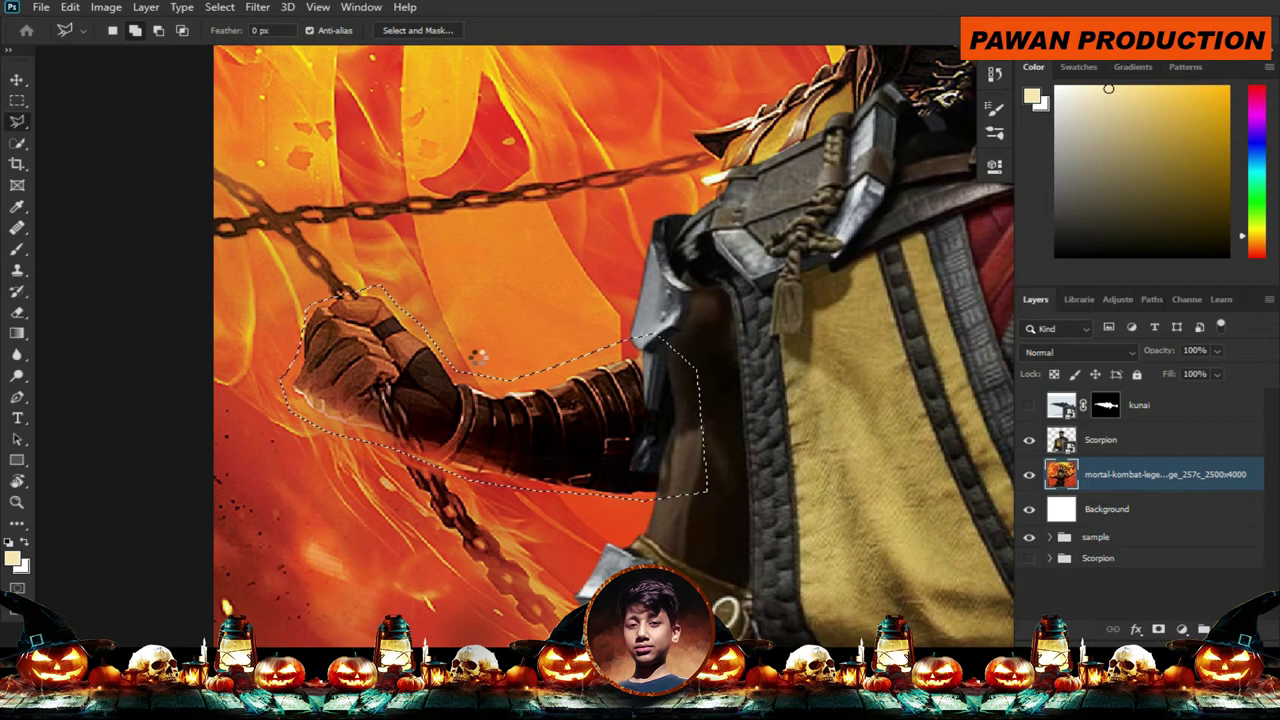
pyautogui.hotkey('ctrl', 'd')
pyautogui.hotkey('ctrl', '0')
pyautogui.click(16, 79)
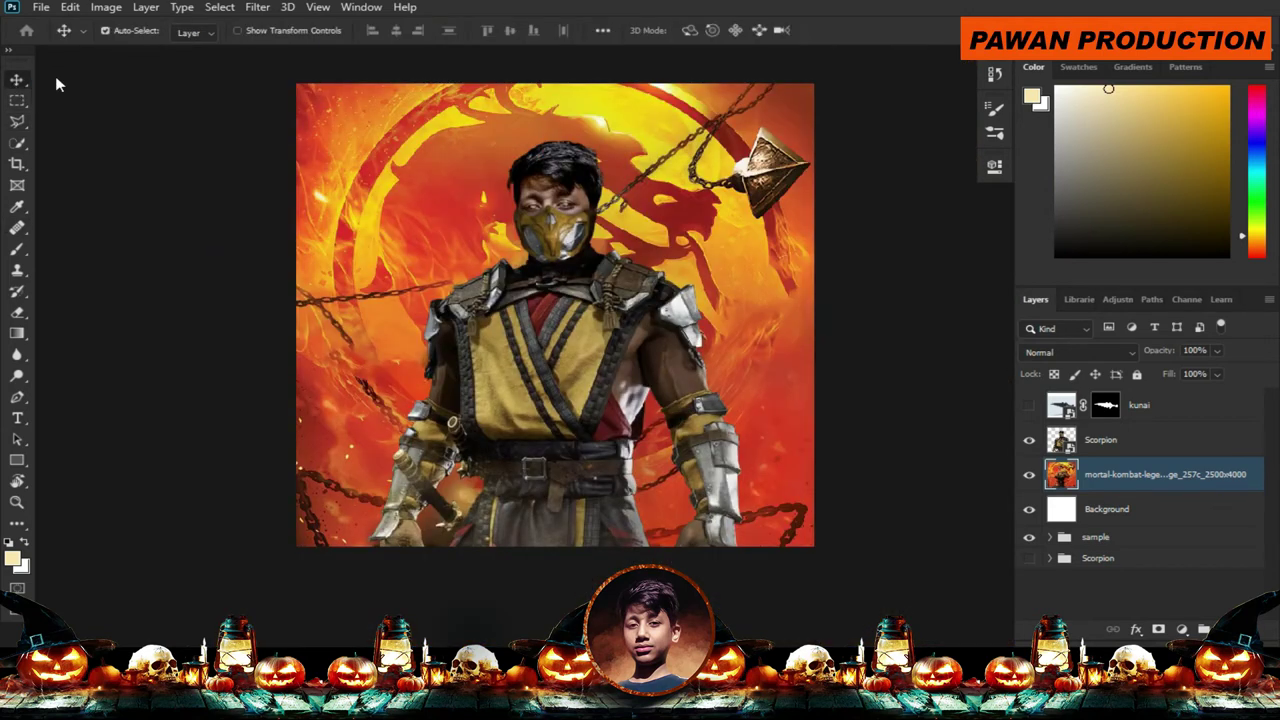
# Convert the dragon background image layer to a smart object.
pyautogui.click(165, 248)
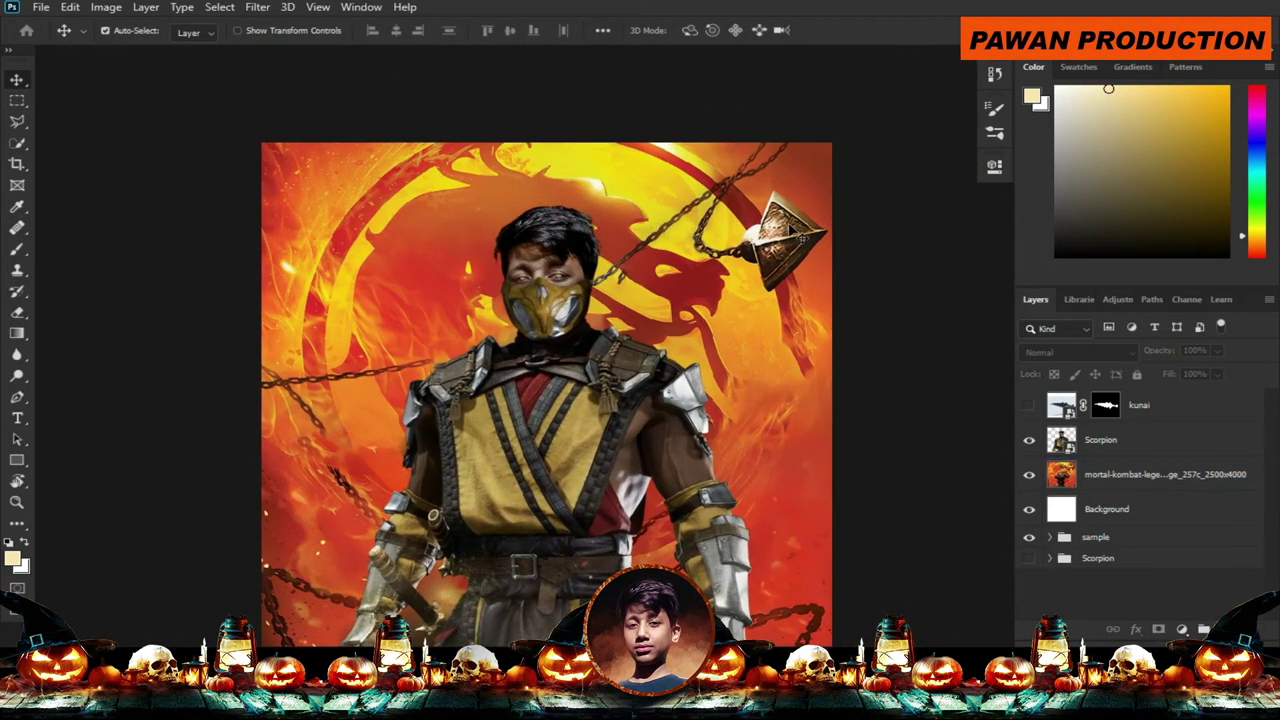
pyautogui.scroll(-3, 473, 108)
pyautogui.scroll(1, 535, 218)
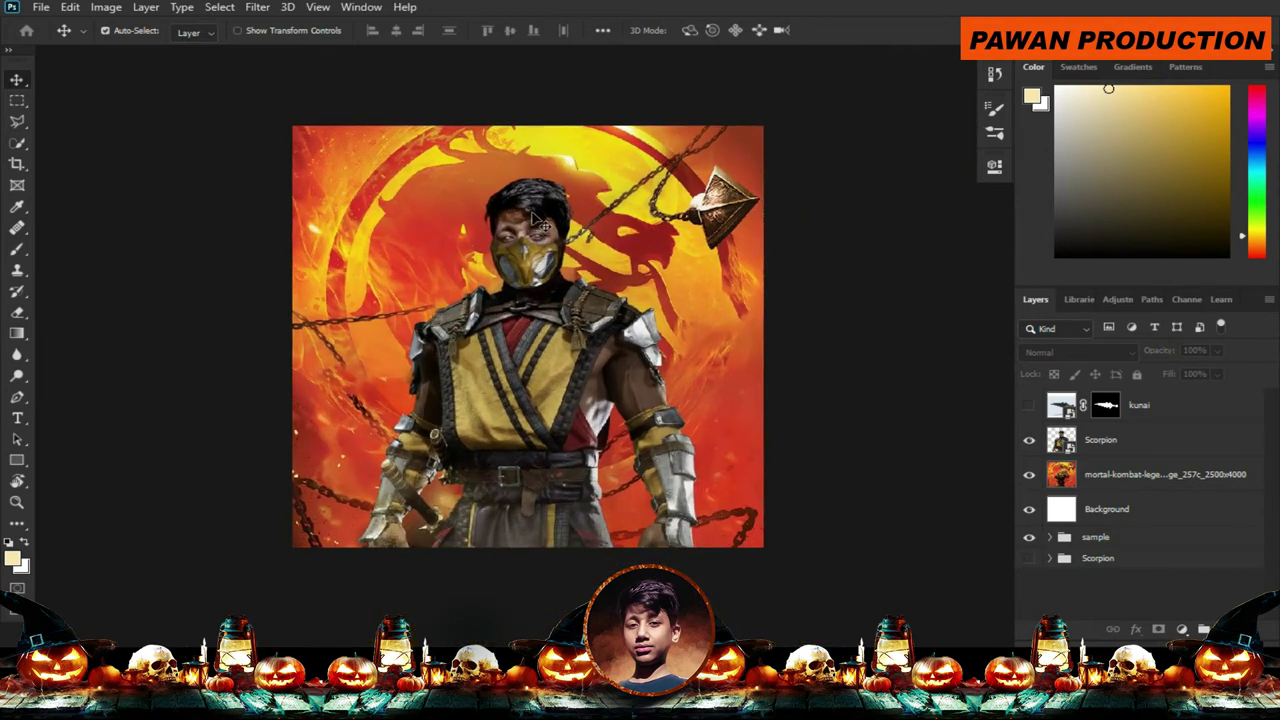
pyautogui.click(1190, 449)
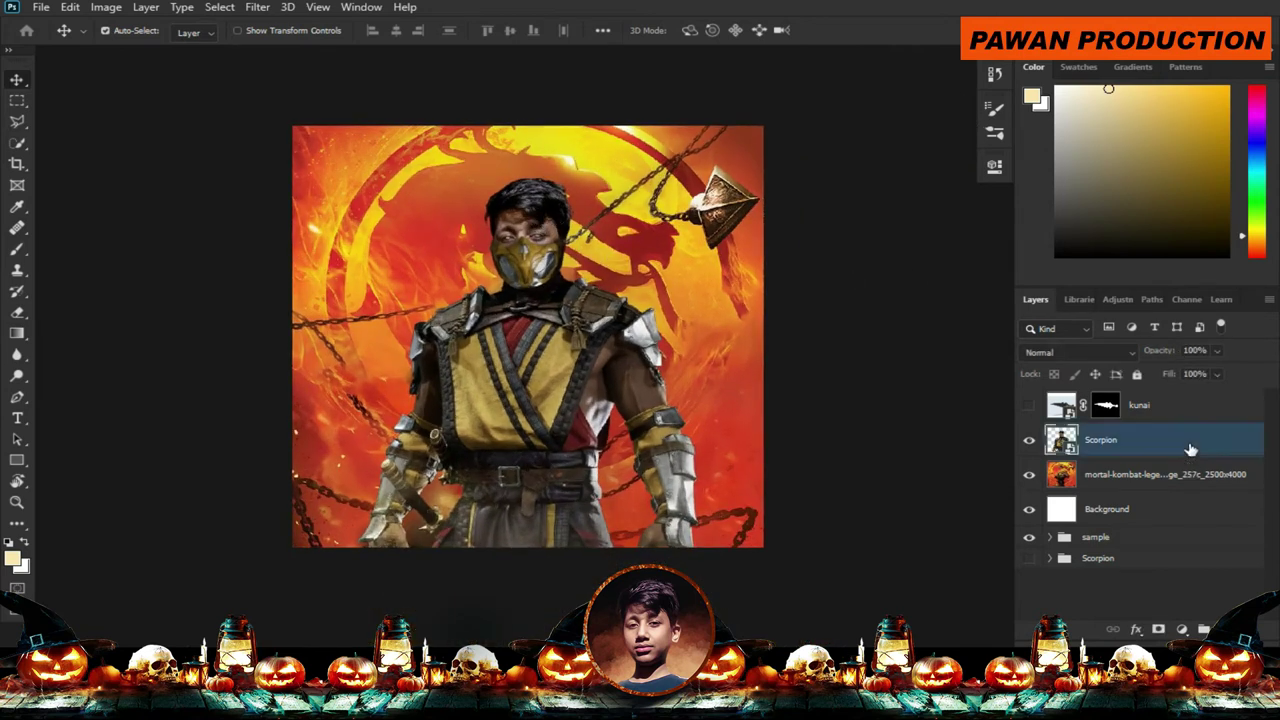
pyautogui.rightClick(1258, 479)
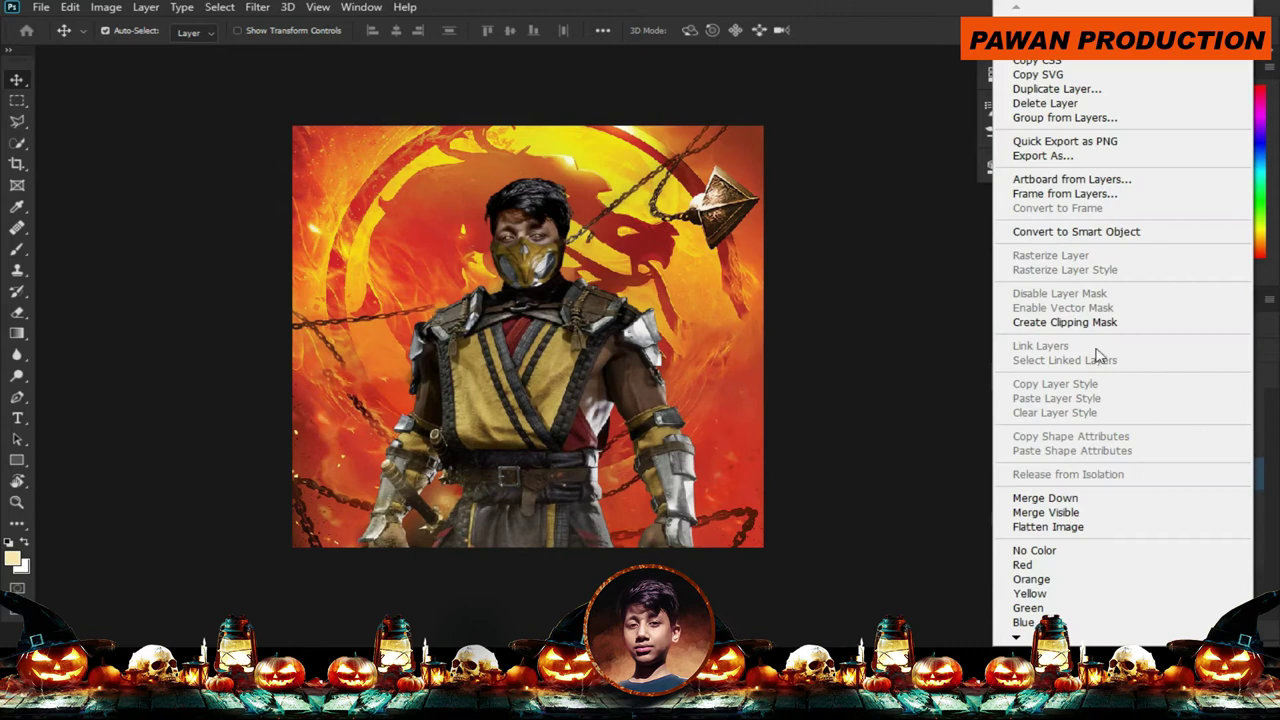
pyautogui.click(1101, 232)
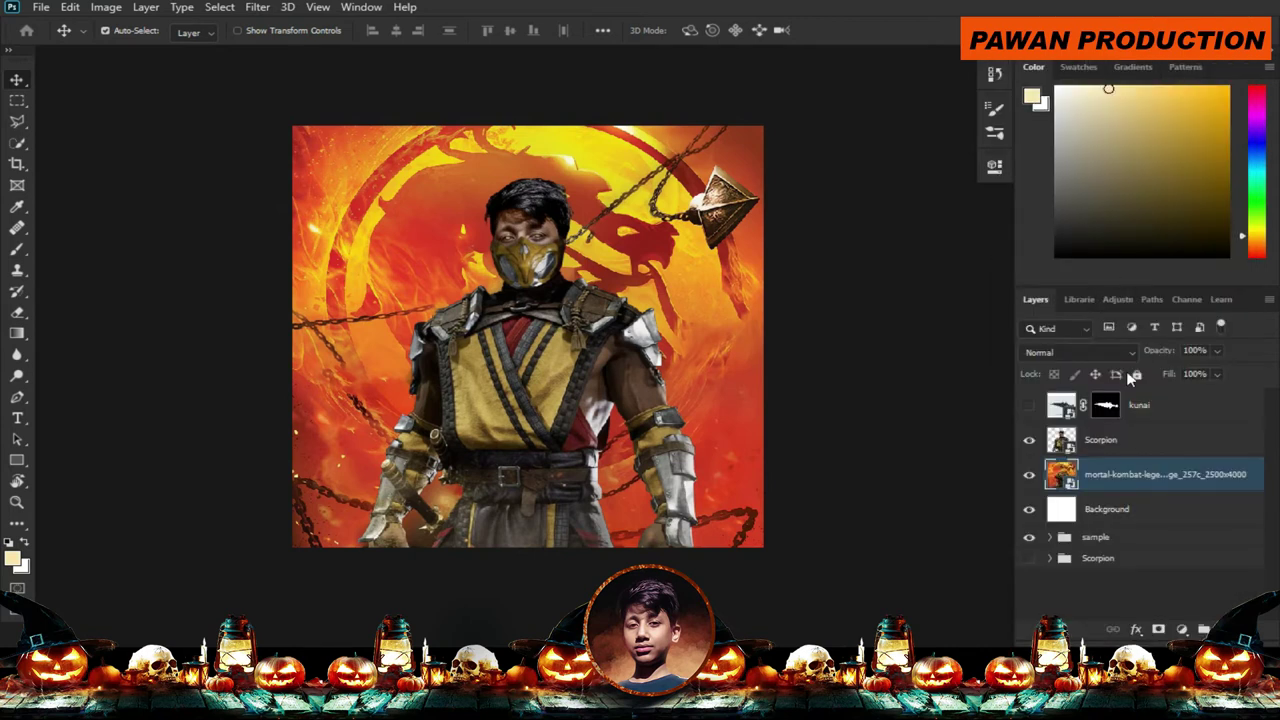
# Add a Gradient Map clipped to Scorpion, recolouring its 69% stop orange.
pyautogui.click(1207, 451)
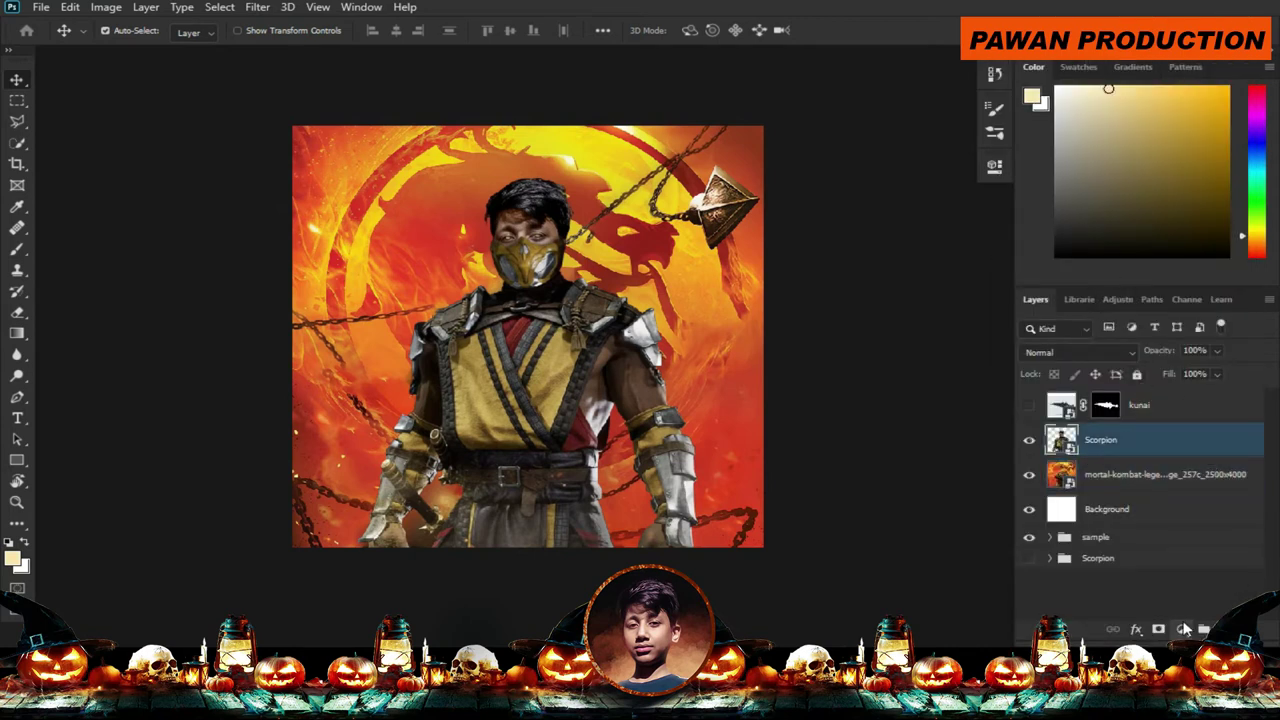
pyautogui.click(1184, 628)
pyautogui.press('Escape')
pyautogui.click(842, 449)
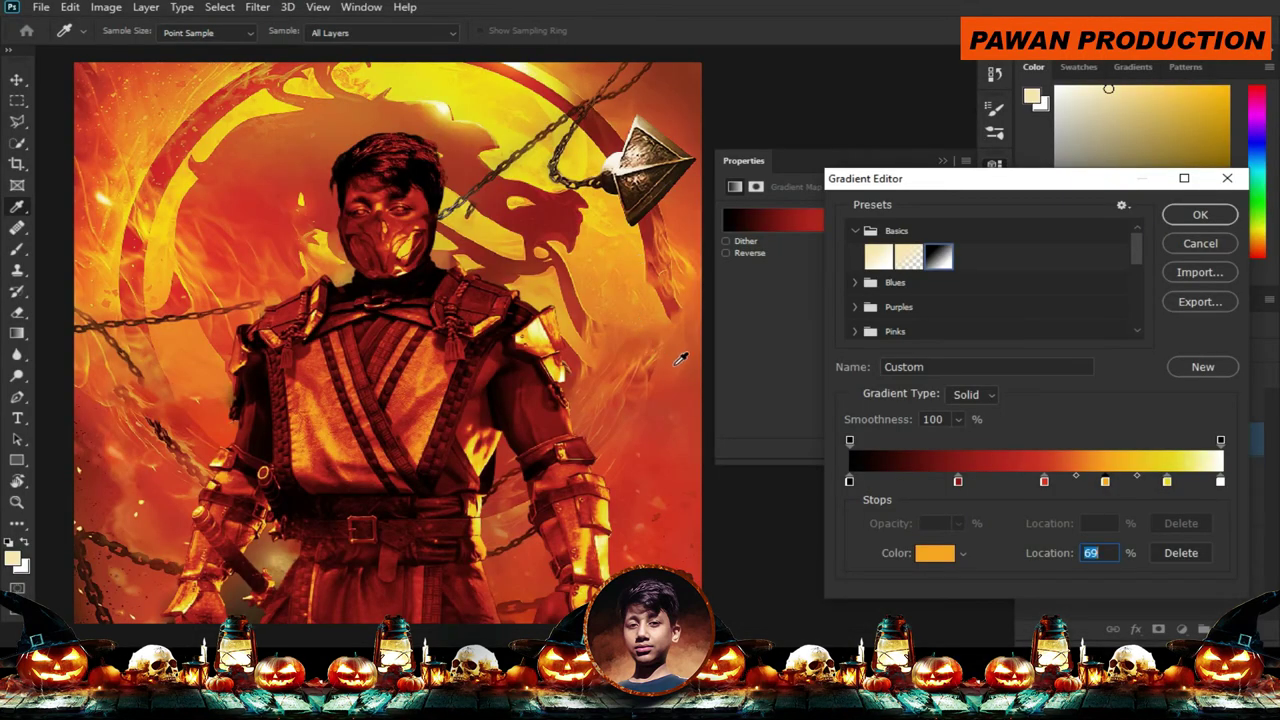
pyautogui.click(680, 358)
pyautogui.click(645, 320)
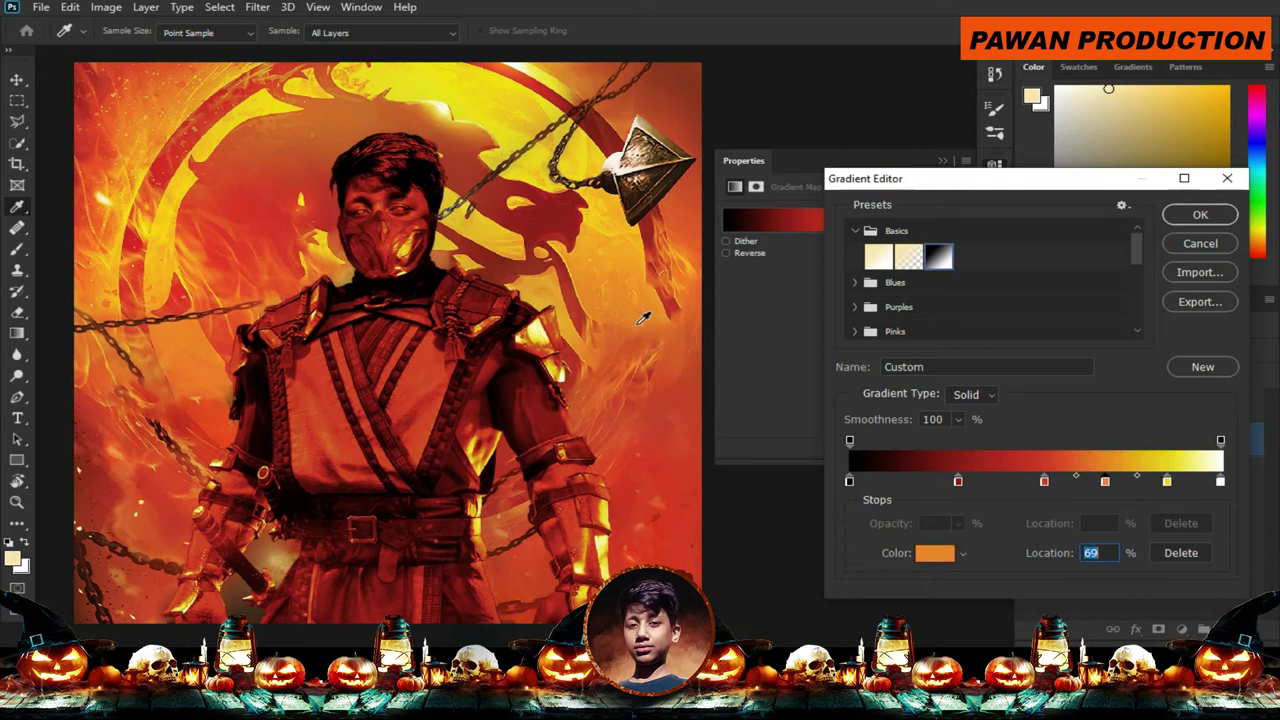
pyautogui.click(1200, 215)
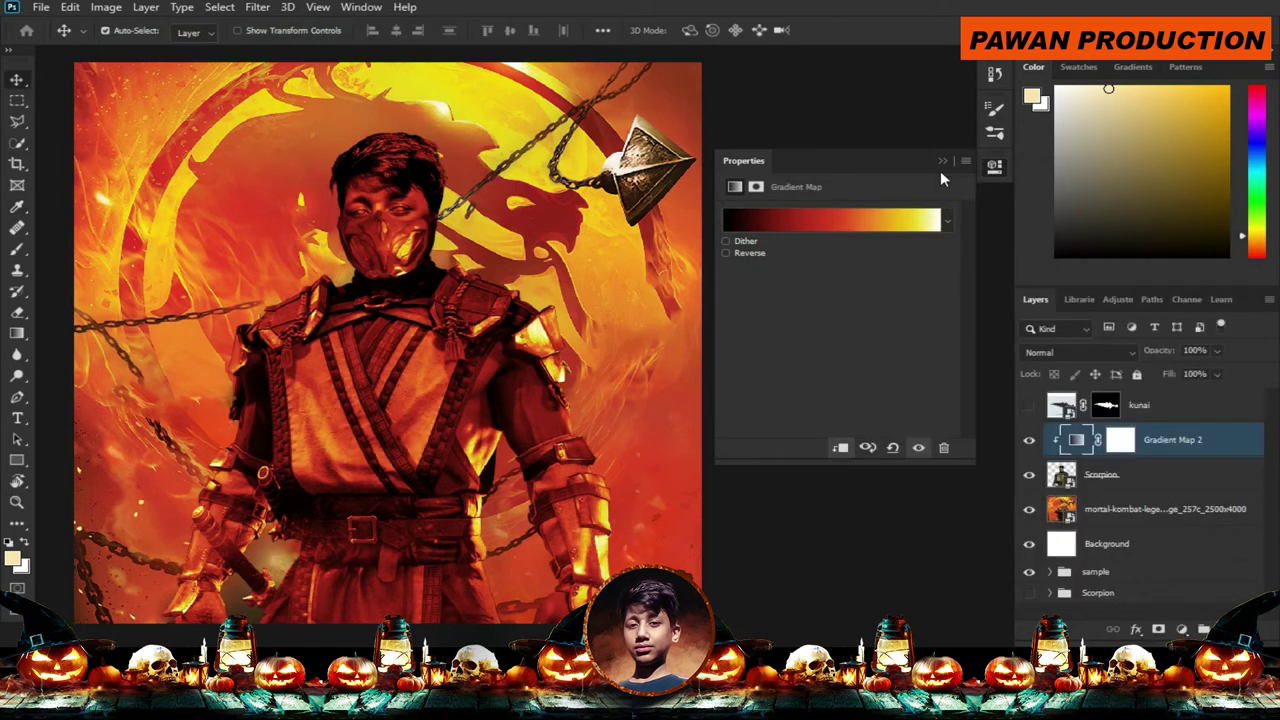
pyautogui.click(941, 161)
# Set the Gradient Map to 35% opacity and invert its mask, ready to paint white.
pyautogui.click(1165, 356)
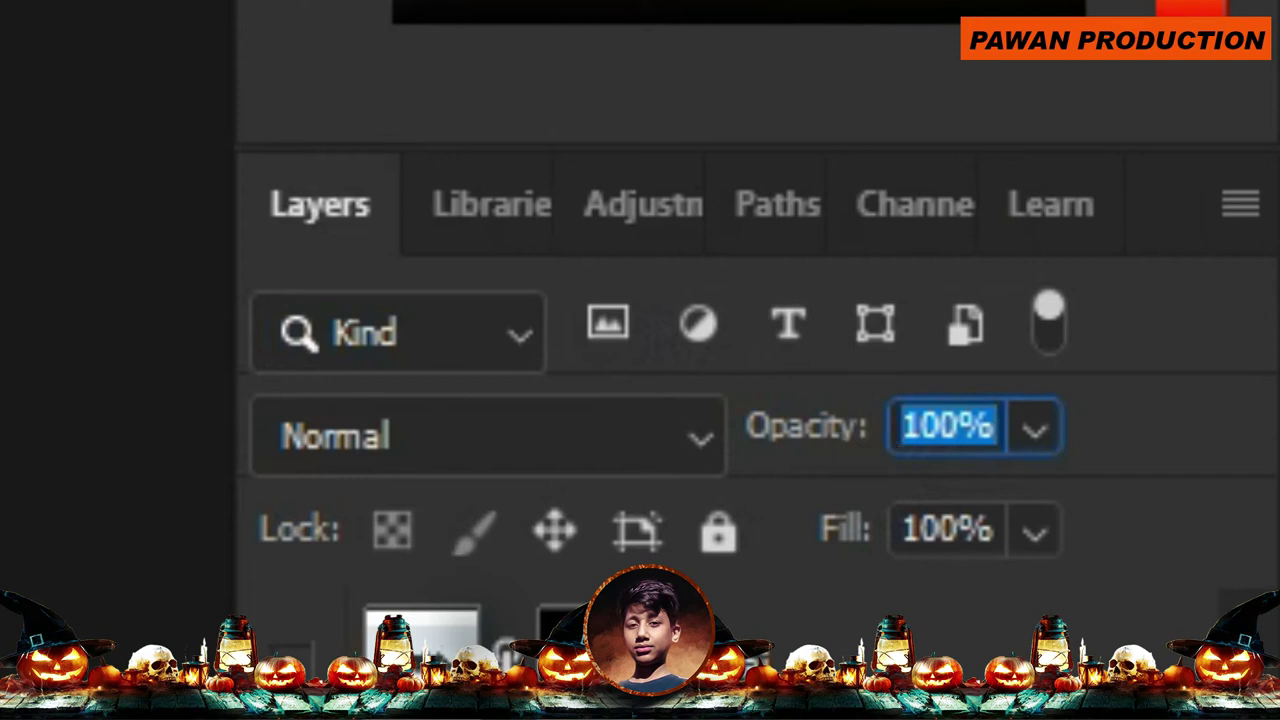
pyautogui.write('35')
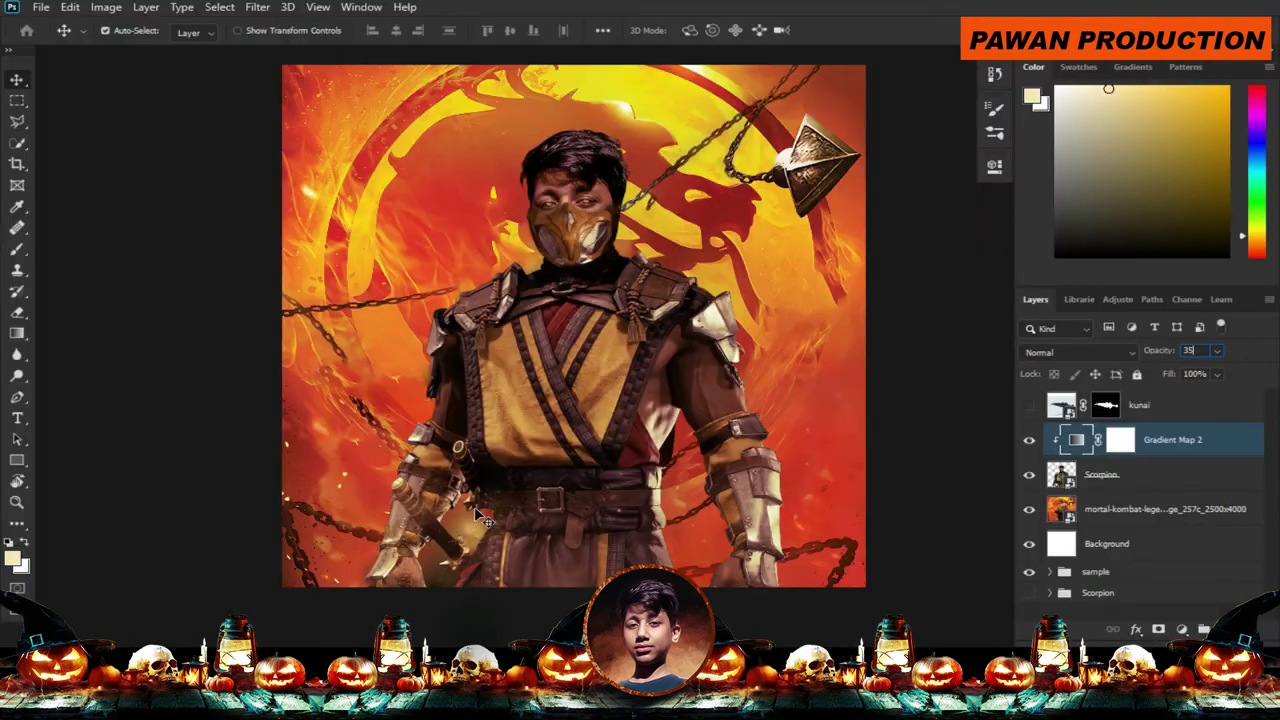
pyautogui.scroll(-2, 490, 520)
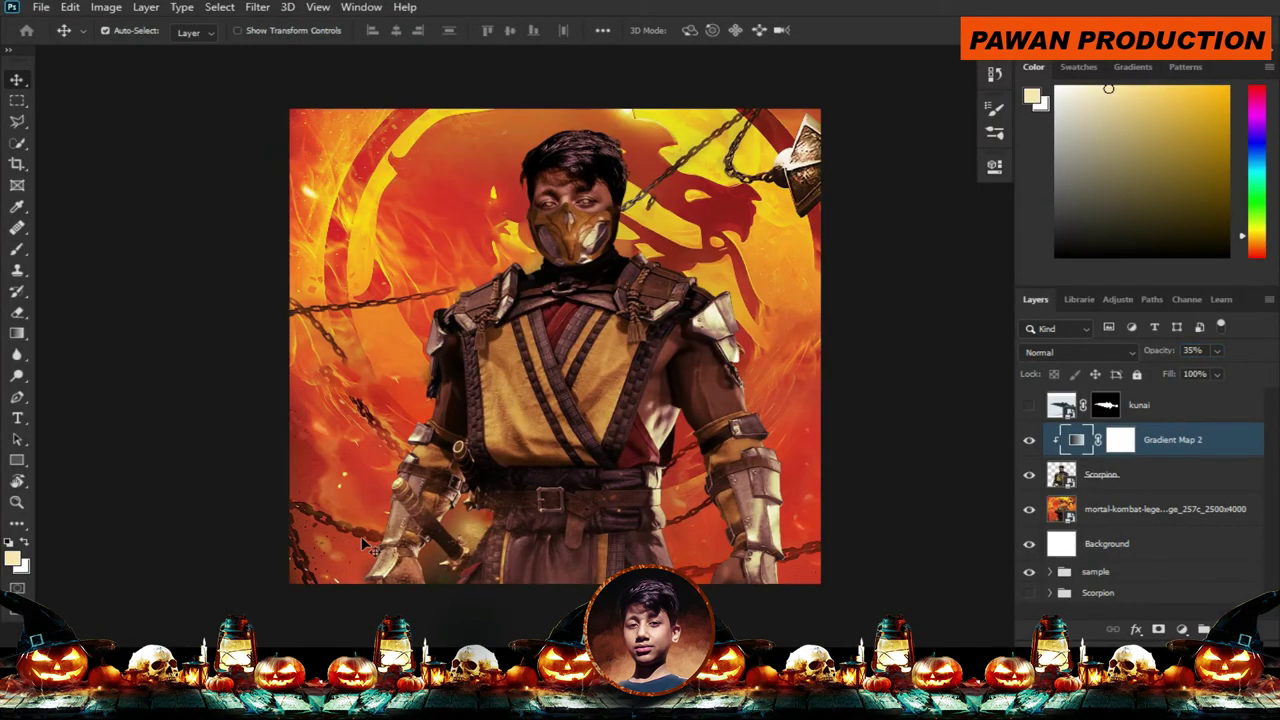
pyautogui.click(1130, 450)
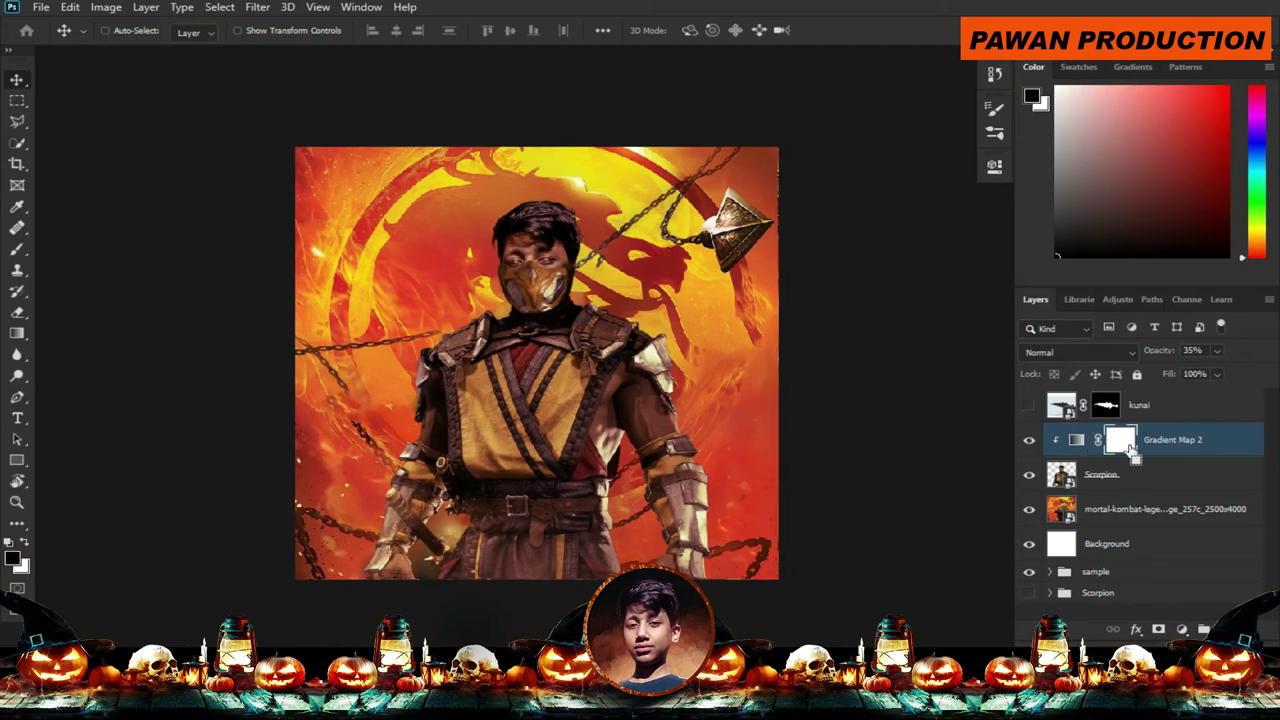
pyautogui.hotkey('ctrl', 'i')
pyautogui.press('b')
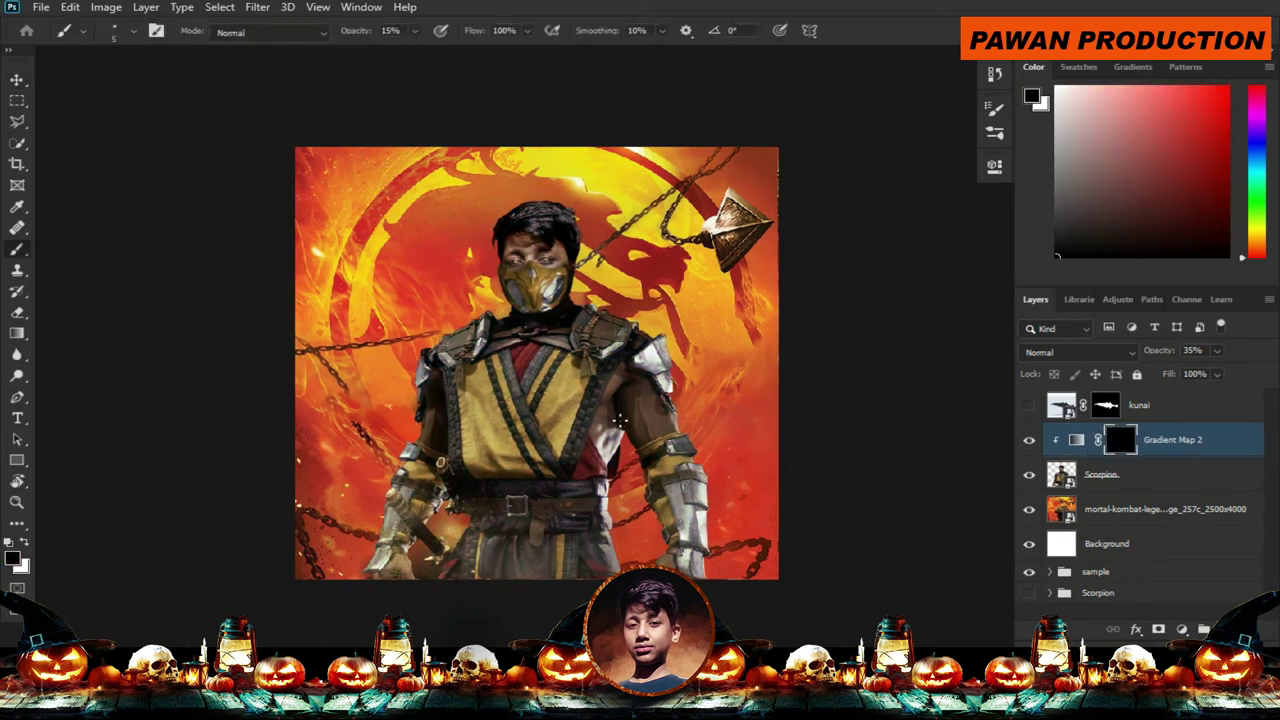
pyautogui.scroll(2, 668, 437)
pyautogui.press('x')
pyautogui.press('0')
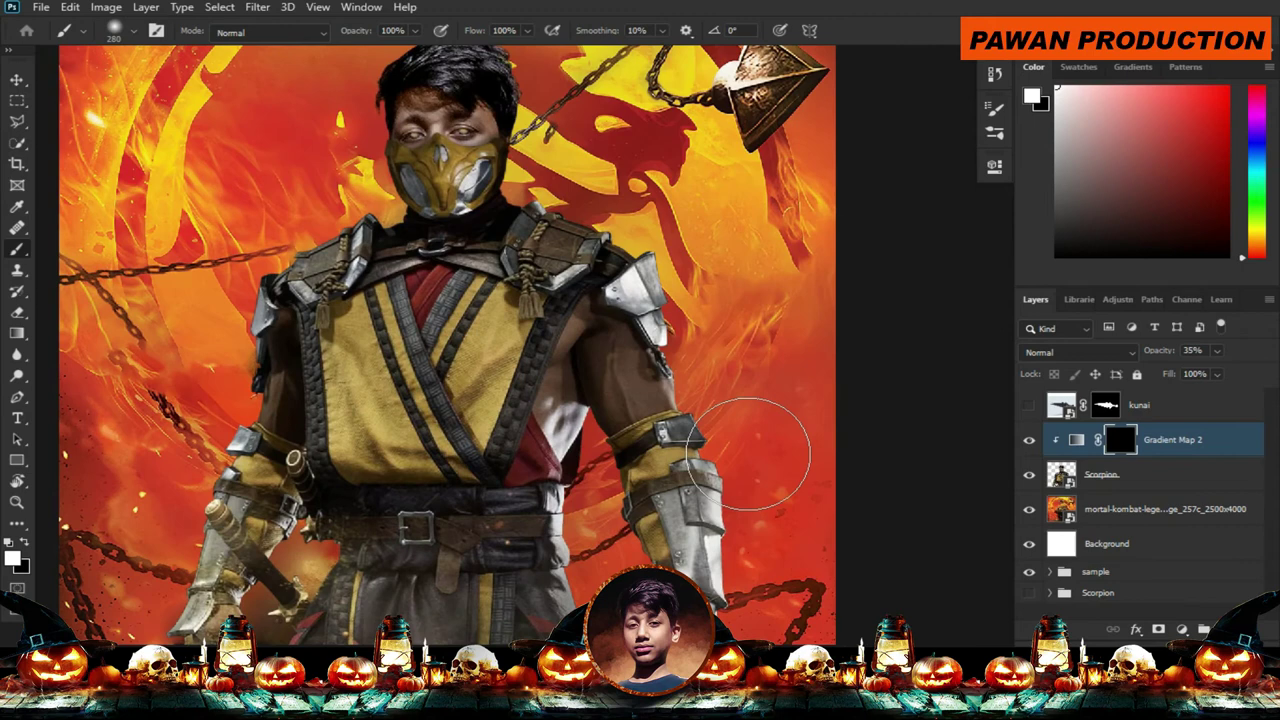
pyautogui.scroll(-1, 750, 455)
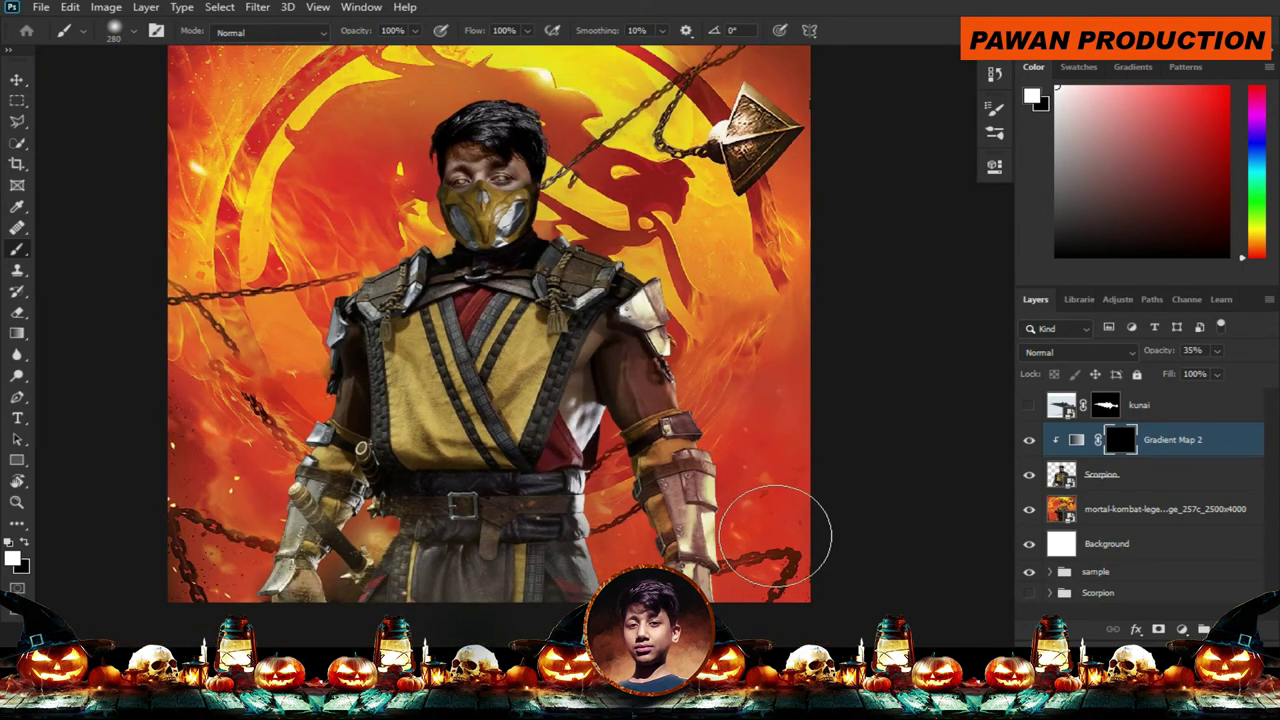
pyautogui.scroll(-1, 662, 458)
pyautogui.press('v')
pyautogui.click(1213, 510)
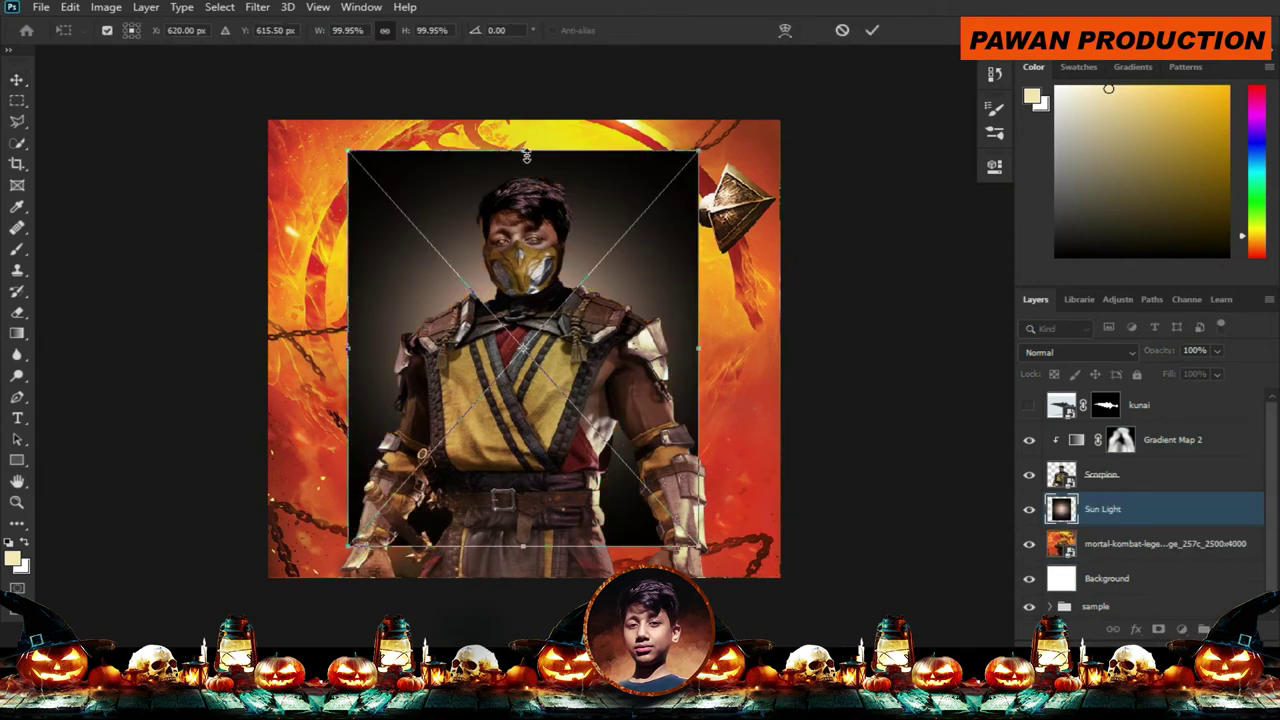
# Scale Sun Light to about 155% and blend it in Screen mode at 59% fill.
pyautogui.moveTo(526, 157); pyautogui.dragTo(526, 50)
pyautogui.click(1099, 352)
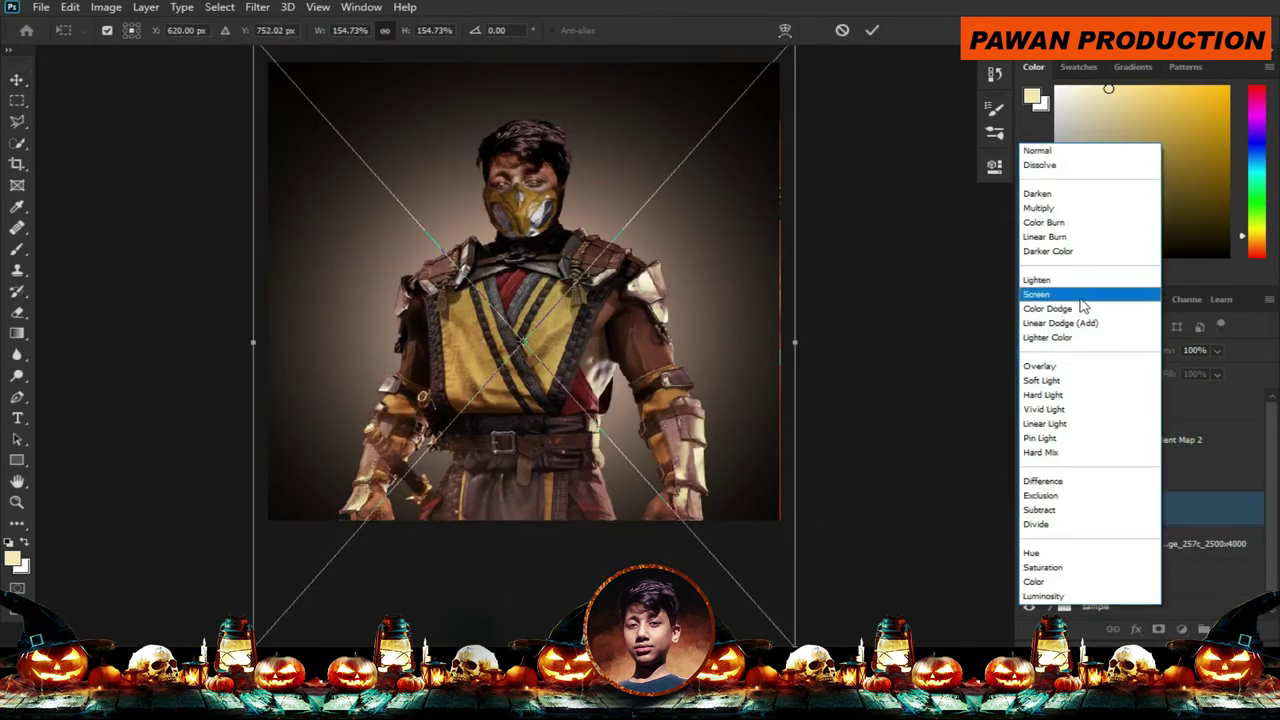
pyautogui.click(1086, 289)
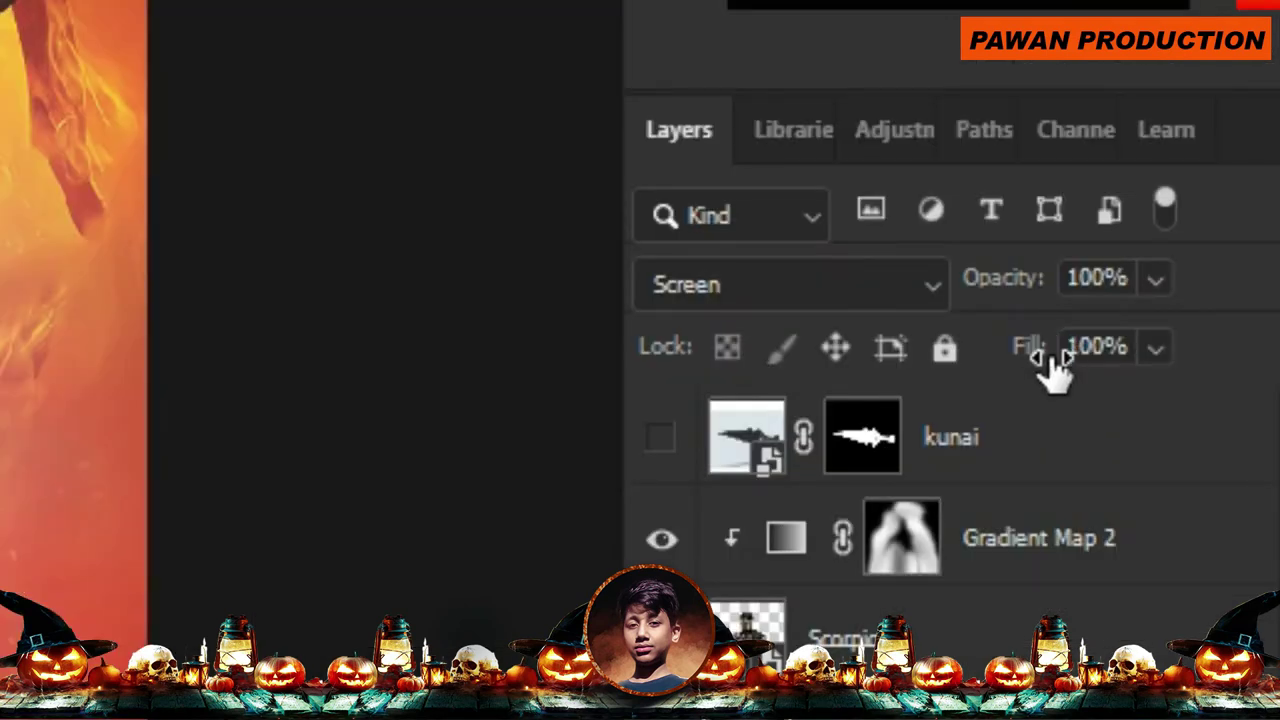
pyautogui.moveTo(1045, 365); pyautogui.dragTo(950, 380)
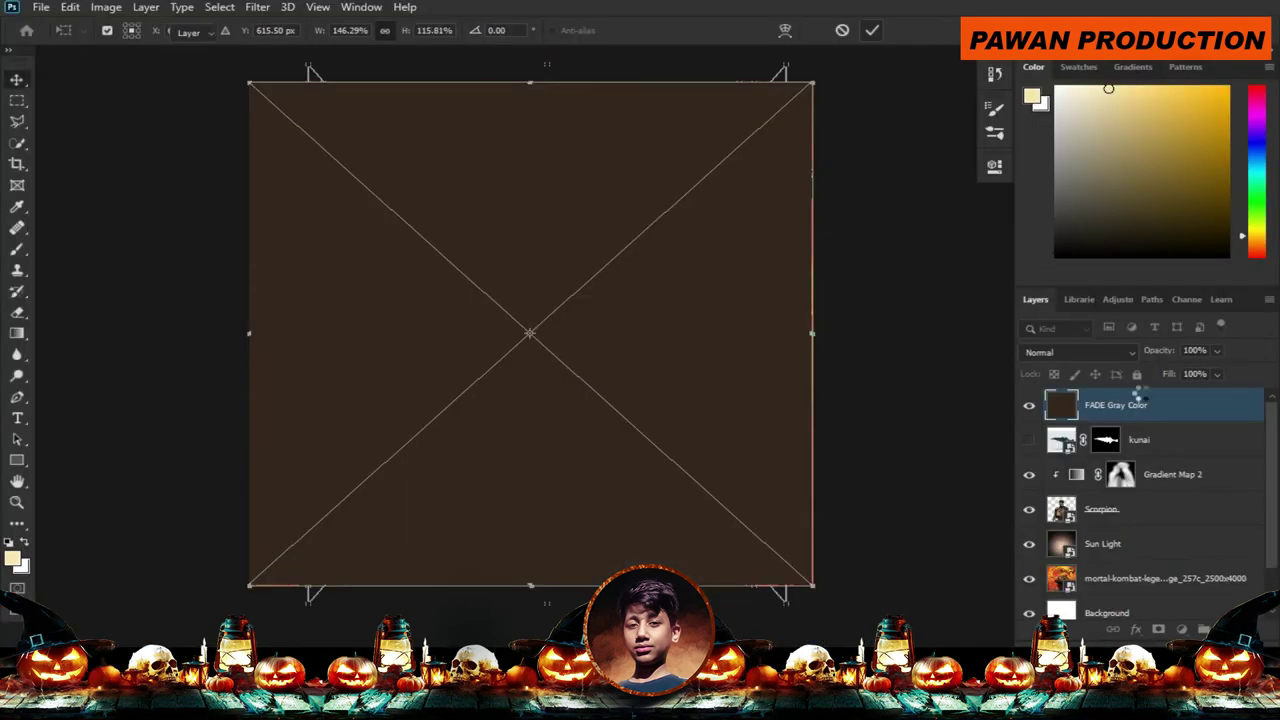
pyautogui.press('Return')
# Set the gray layer to Soft Light at 70% opacity and raise the Sun Light fill.
pyautogui.click(1123, 352)
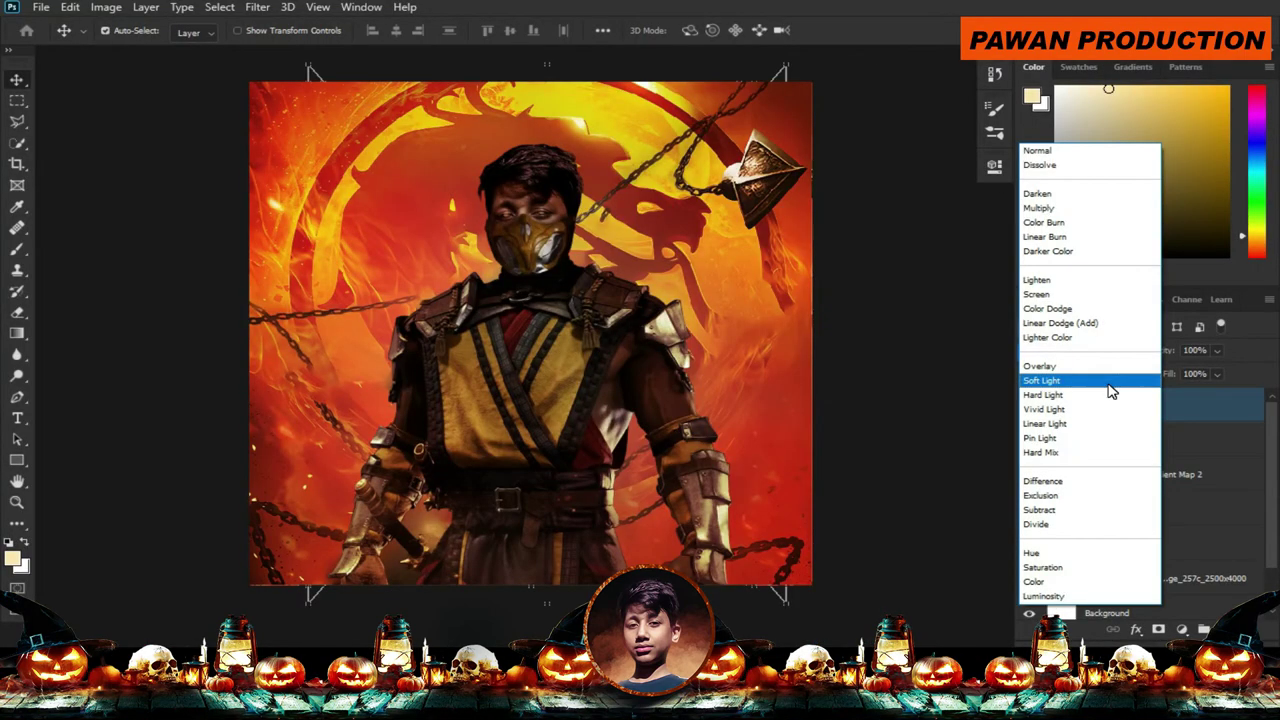
pyautogui.click(1041, 380)
pyautogui.moveTo(1160, 351); pyautogui.dragTo(1099, 358)
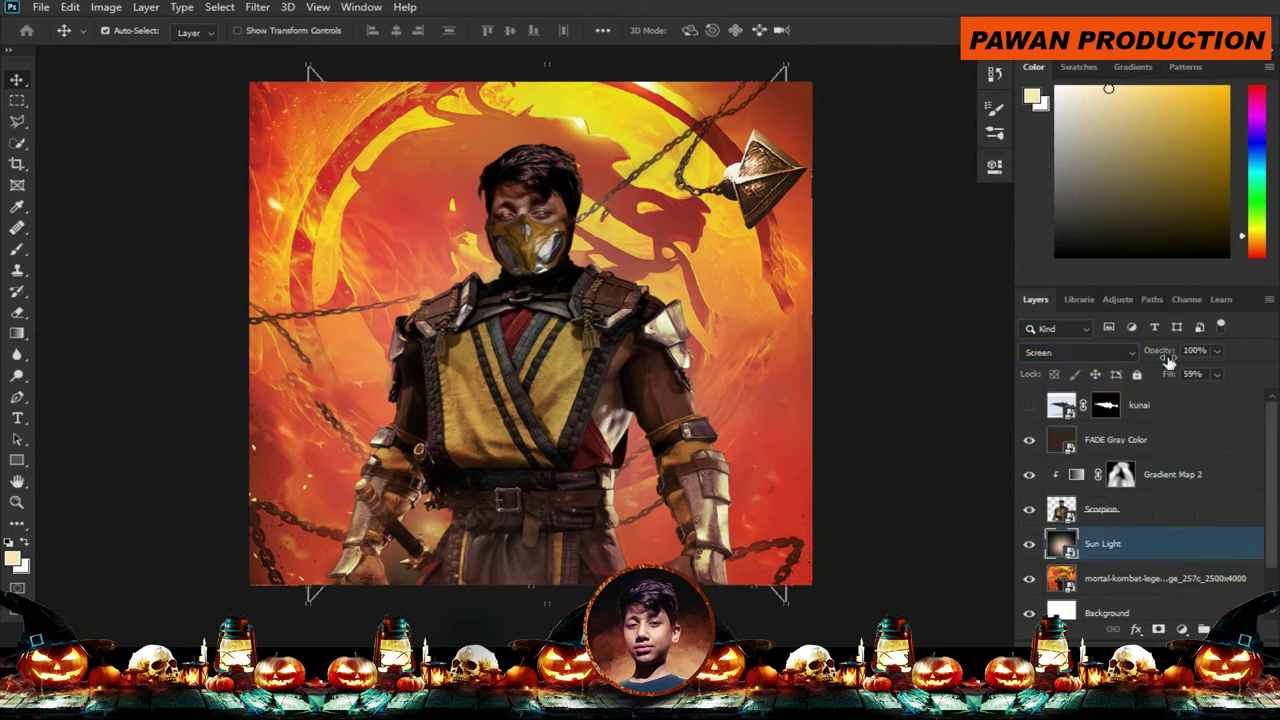
pyautogui.moveTo(1180, 377); pyautogui.dragTo(1217, 386)
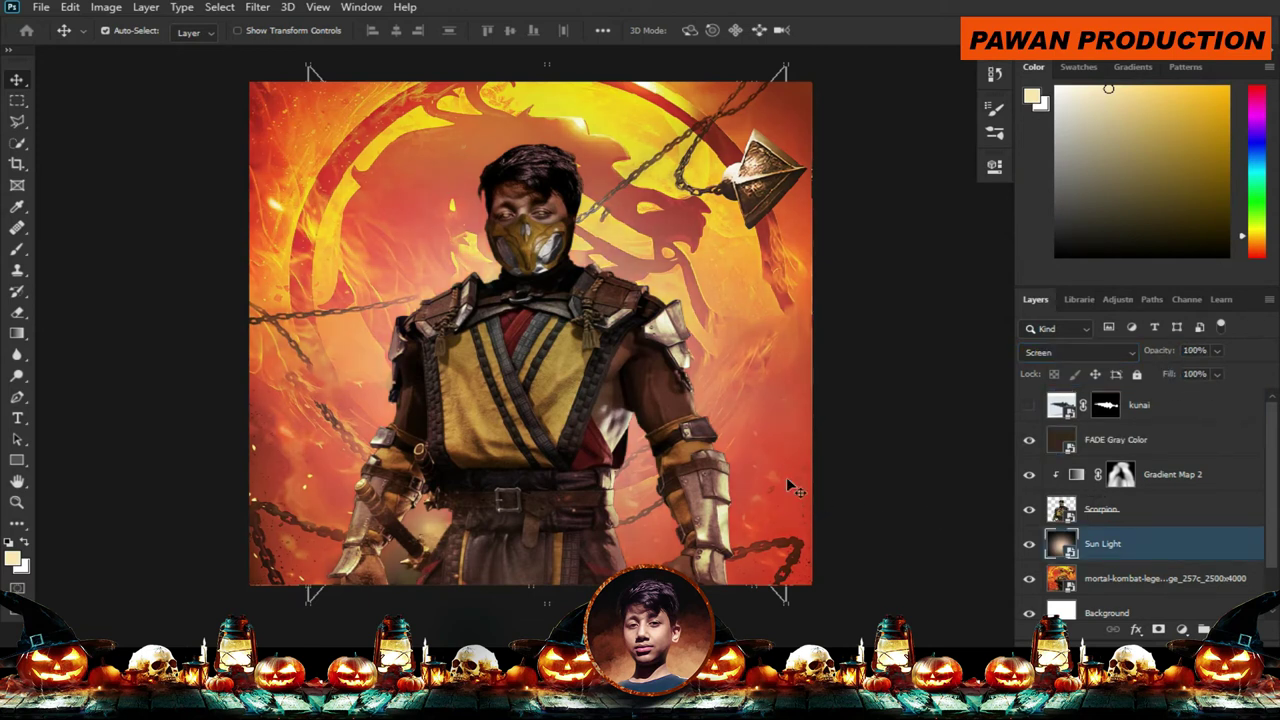
# Duplicate Sun Light above FADE Gray Color and set a 175 px brush for its mask.
pyautogui.hotkey('ctrl', 'j')
pyautogui.moveTo(1181, 545); pyautogui.dragTo(1222, 456)
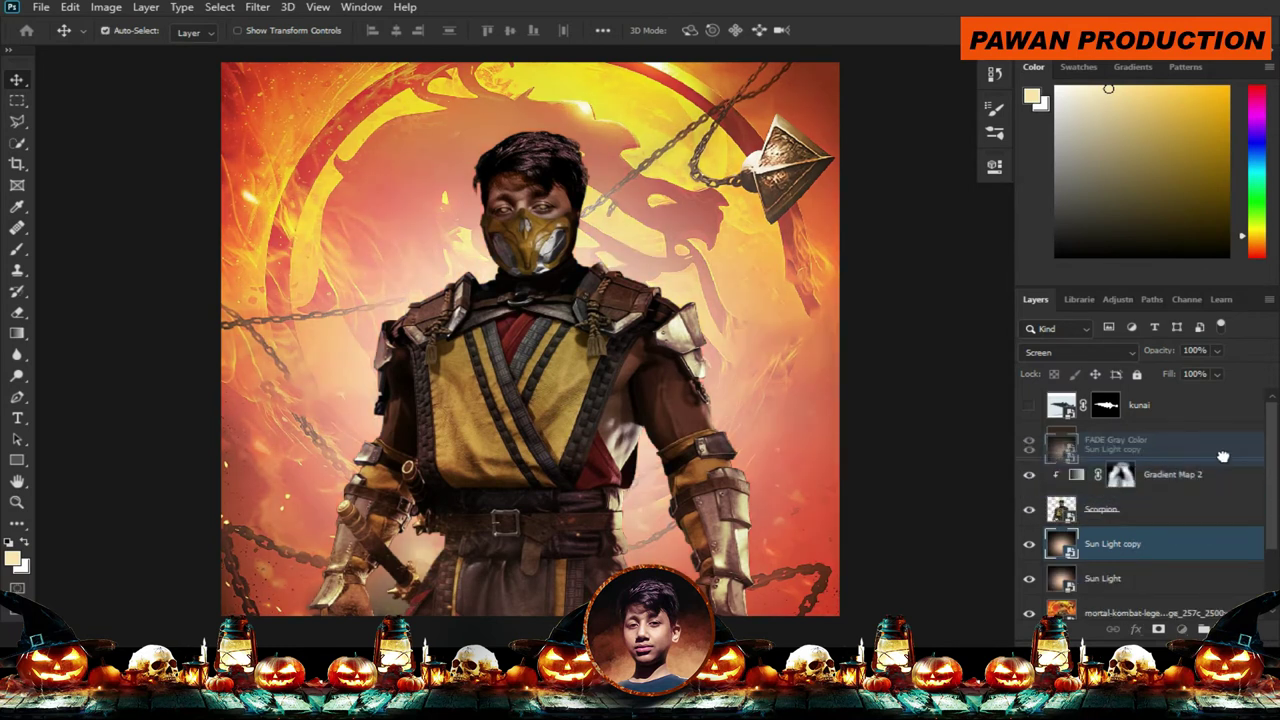
pyautogui.moveTo(1222, 456); pyautogui.dragTo(1226, 430)
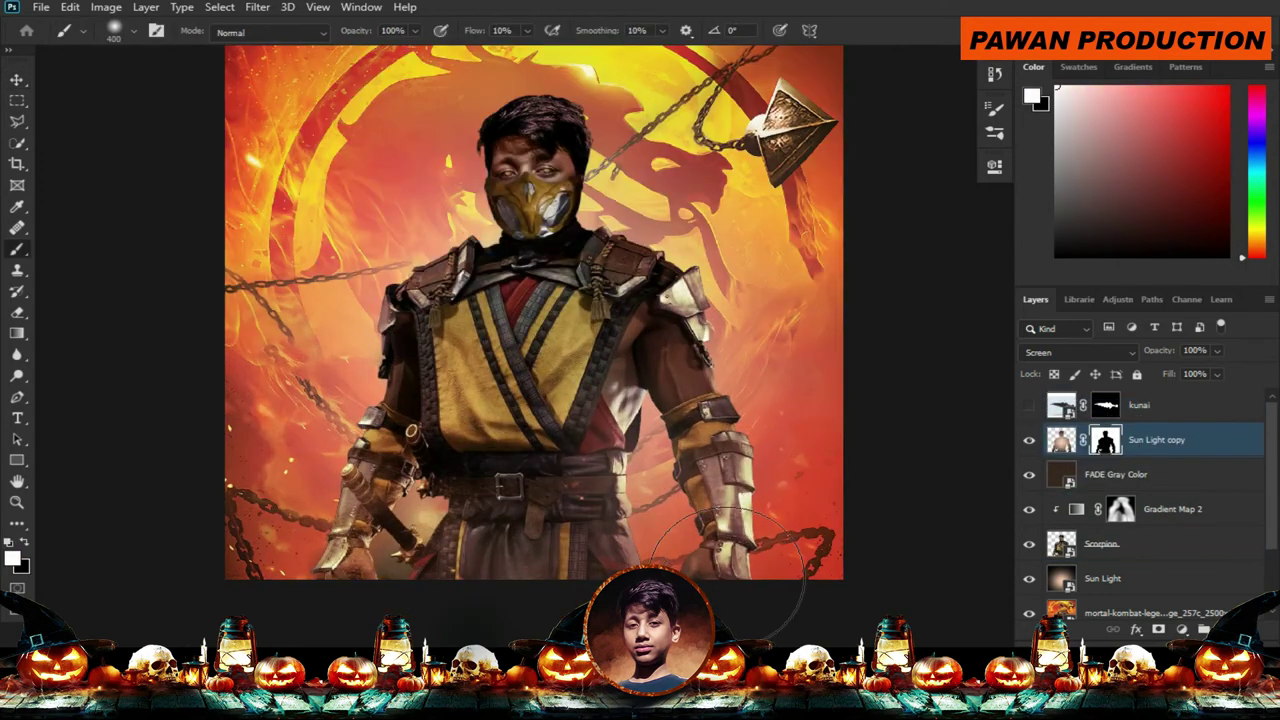
pyautogui.scroll(3, 728, 578)
pyautogui.press('[')
pyautogui.press('[')
pyautogui.press('[')
pyautogui.scroll(-1, 290, 515)
pyautogui.scroll(-1, 700, 400)
pyautogui.scroll(-2, 720, 390)
pyautogui.scroll(-1, 753, 397)
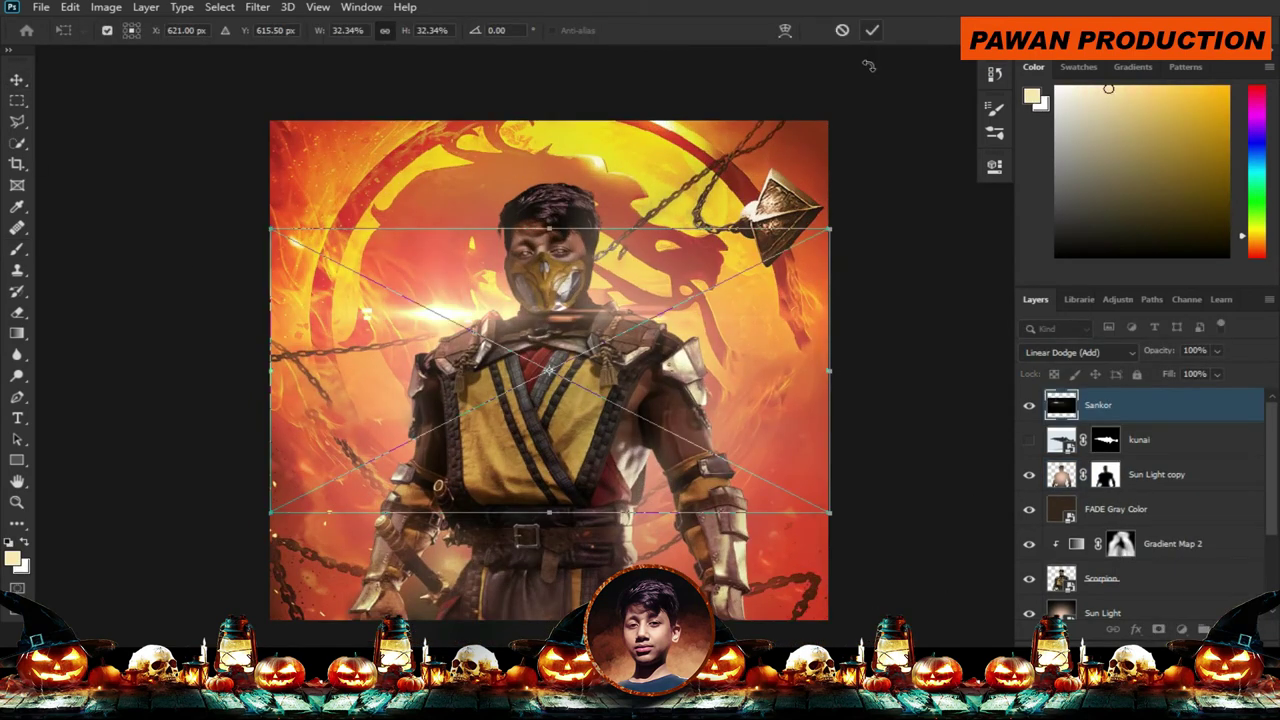
# Move the Sankor flare up-right and brighten only the eye with +0.91 Exposure.
pyautogui.moveTo(651, 372); pyautogui.dragTo(829, 232)
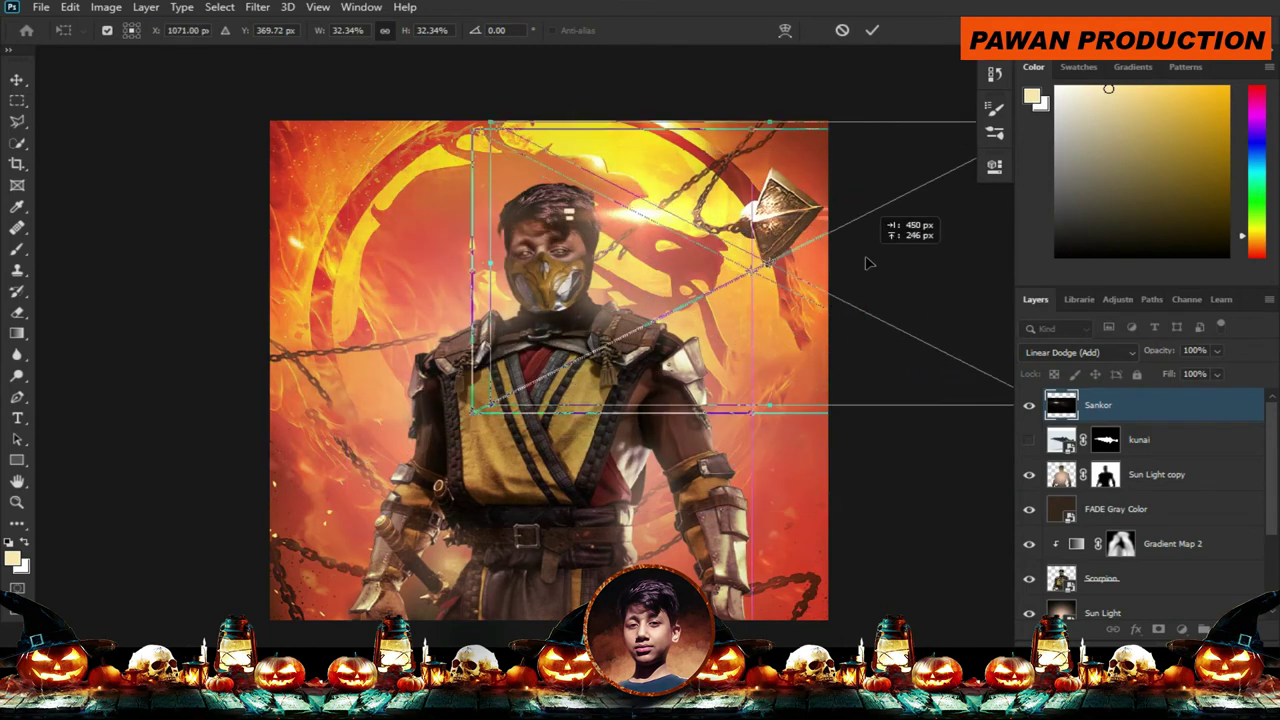
pyautogui.click(1182, 628)
pyautogui.click(1196, 419)
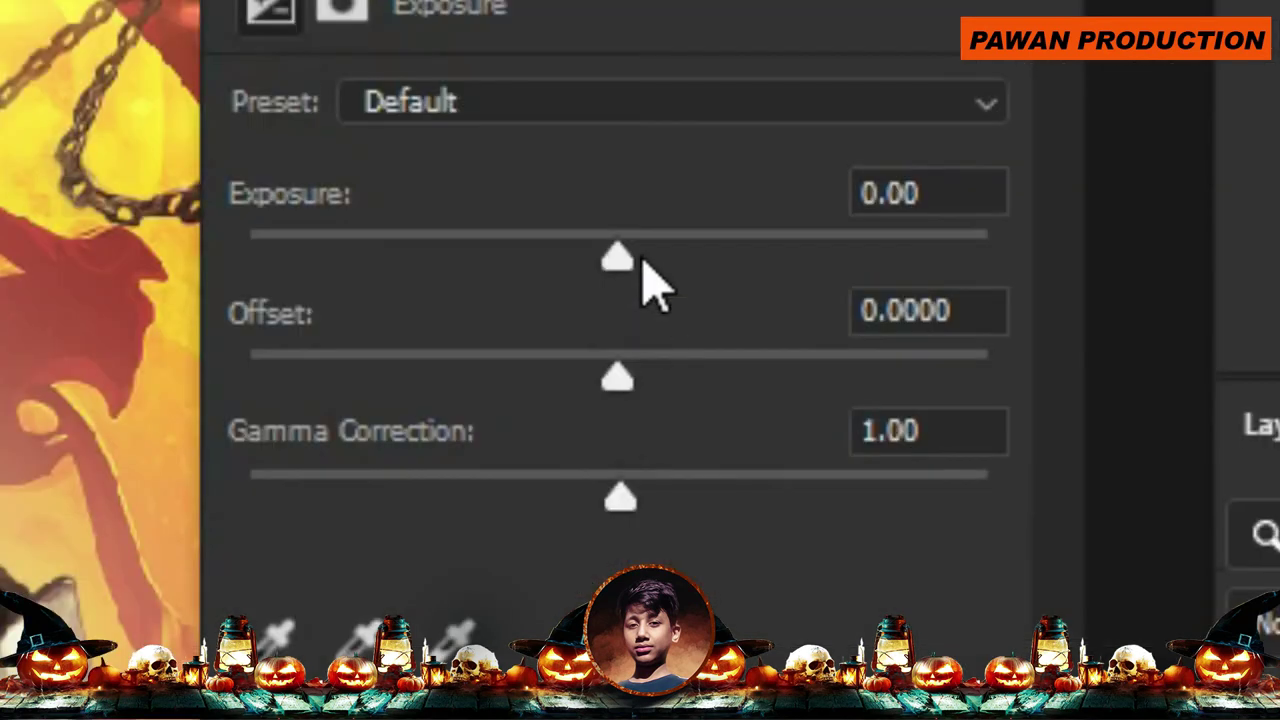
pyautogui.moveTo(838, 255); pyautogui.dragTo(852, 256)
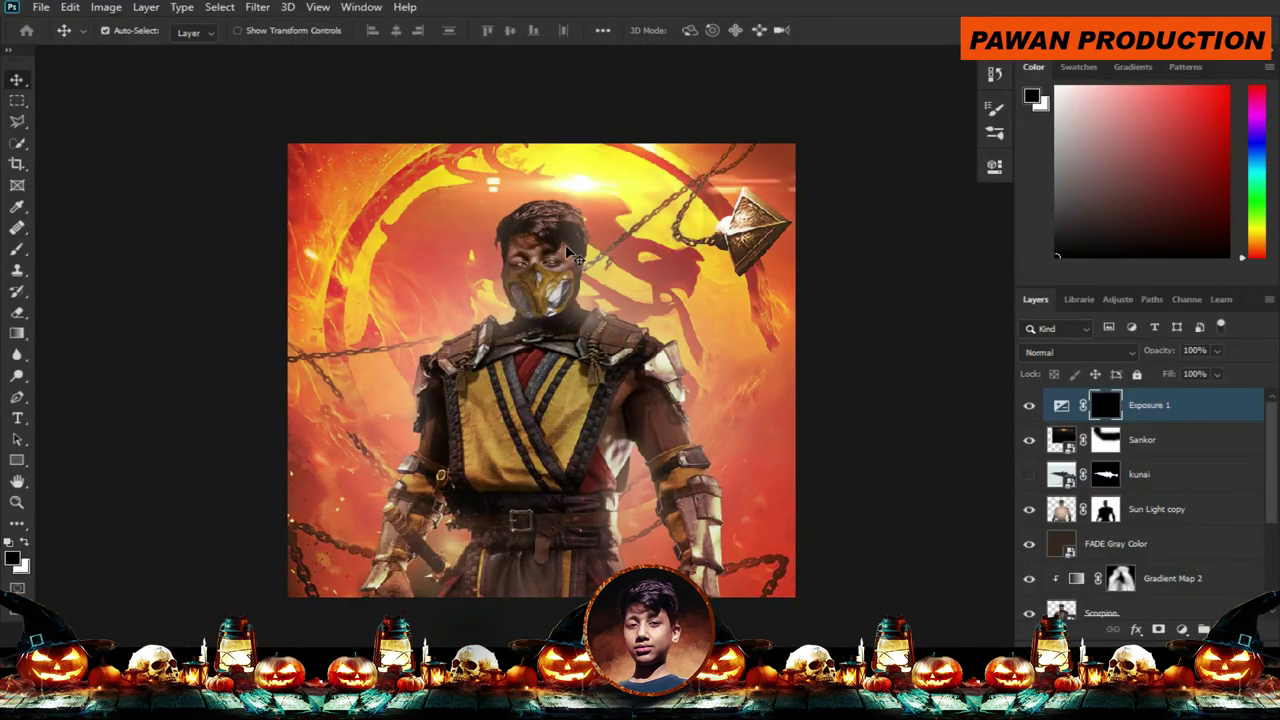
pyautogui.press('b')
pyautogui.press('x')
pyautogui.scroll(5, 565, 244)
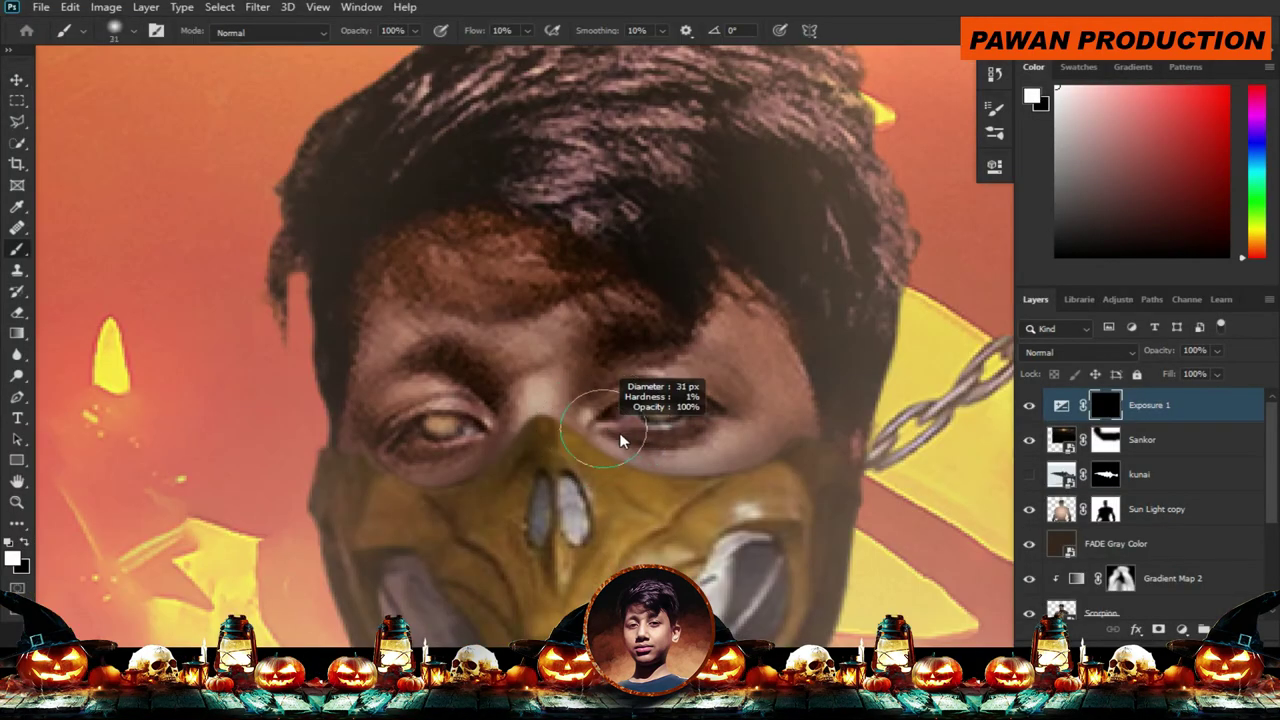
pyautogui.moveTo(598, 427); pyautogui.dragTo(693, 438)
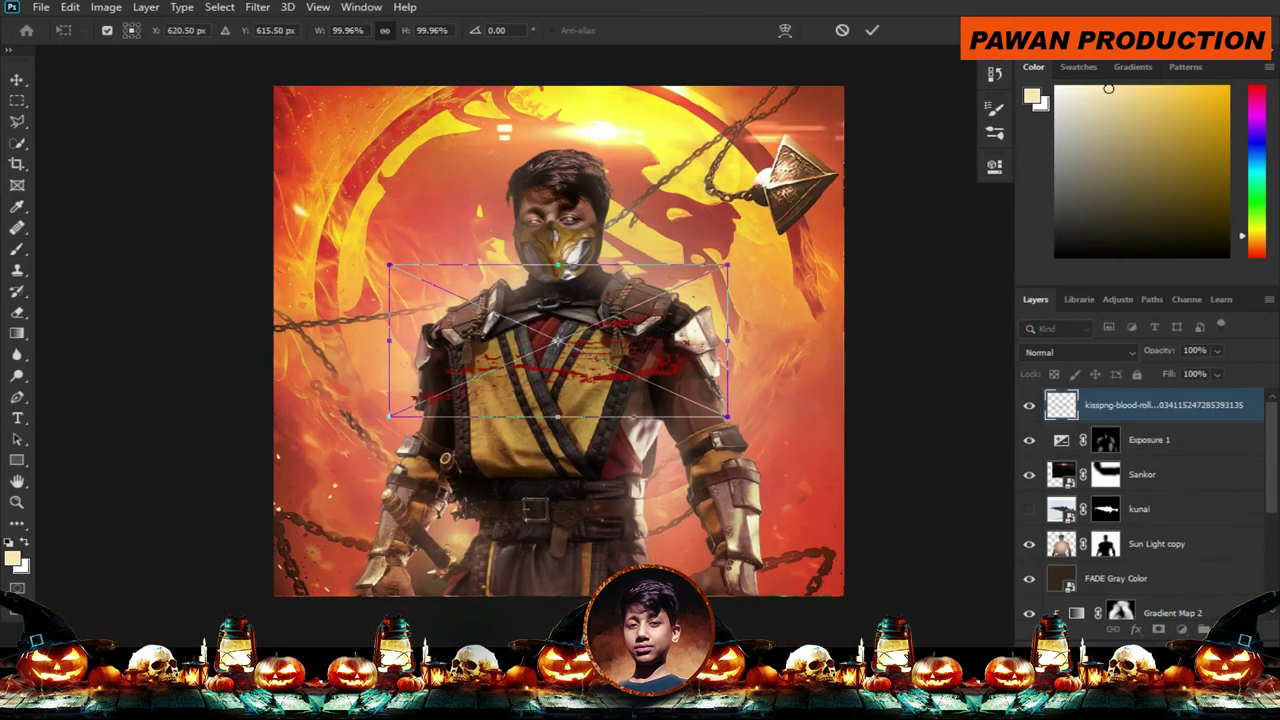
# Mask away the blood on the lower cheek, keeping fine streaks over the eye.
pyautogui.scroll(3, 549, 335)
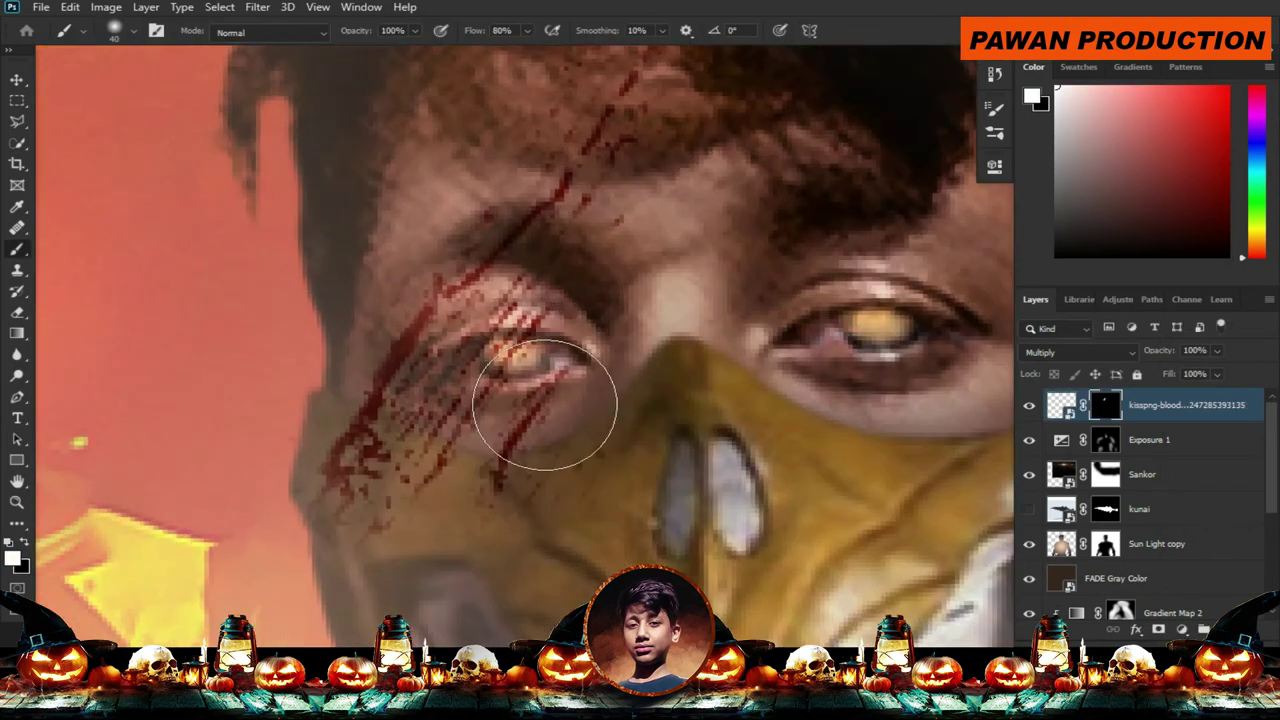
pyautogui.press('x')
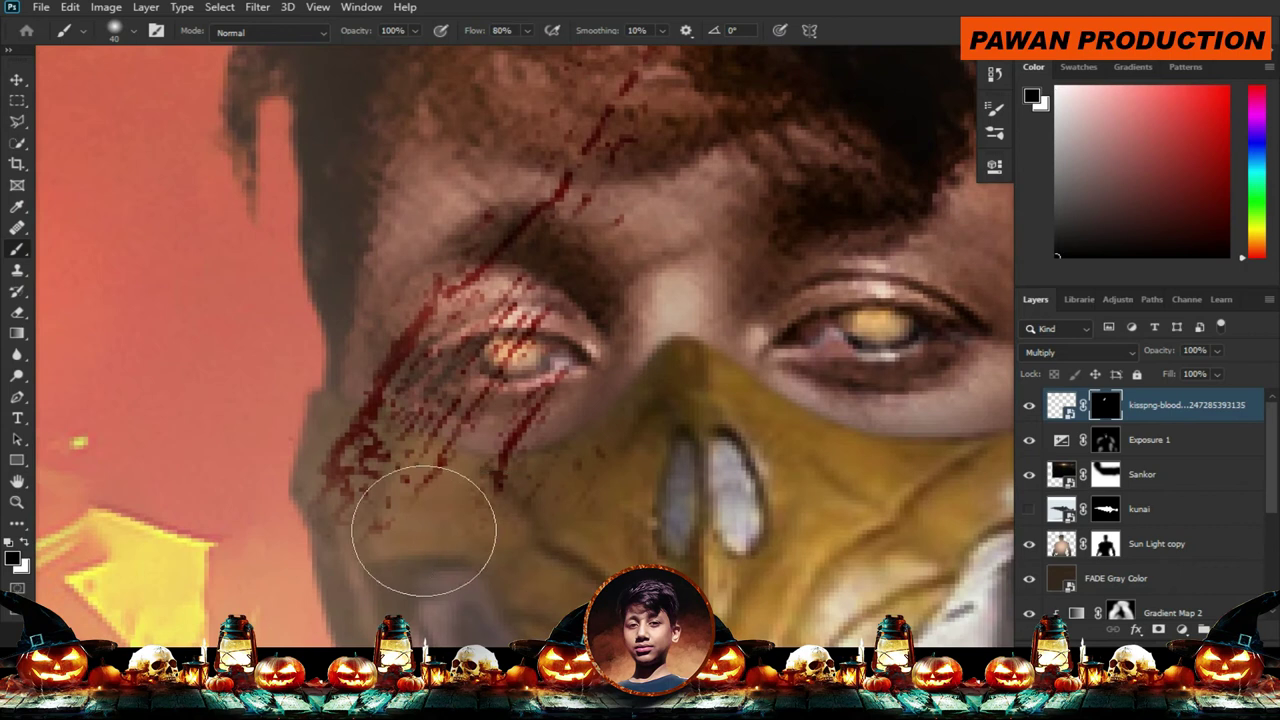
pyautogui.moveTo(386, 520); pyautogui.dragTo(463, 586)
pyautogui.press('x')
pyautogui.press('[')
pyautogui.press('[')
pyautogui.press('[')
pyautogui.scroll(3, 480, 423)
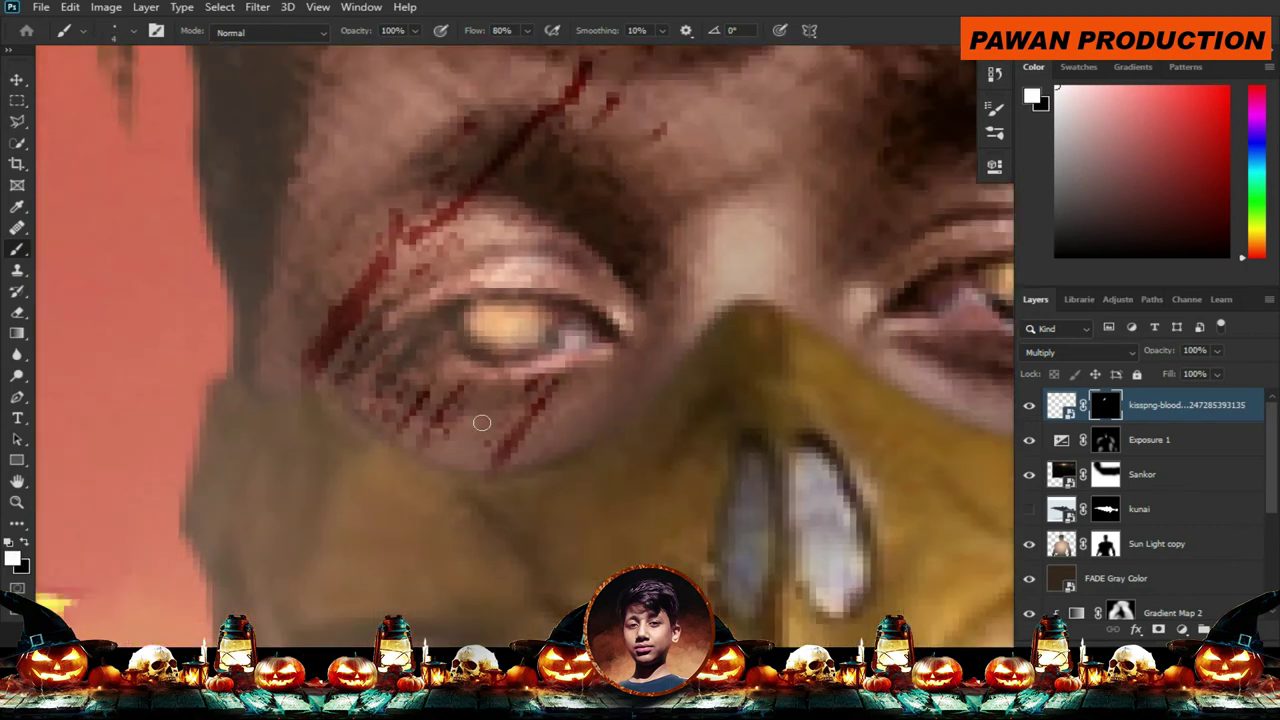
pyautogui.scroll(2, 583, 258)
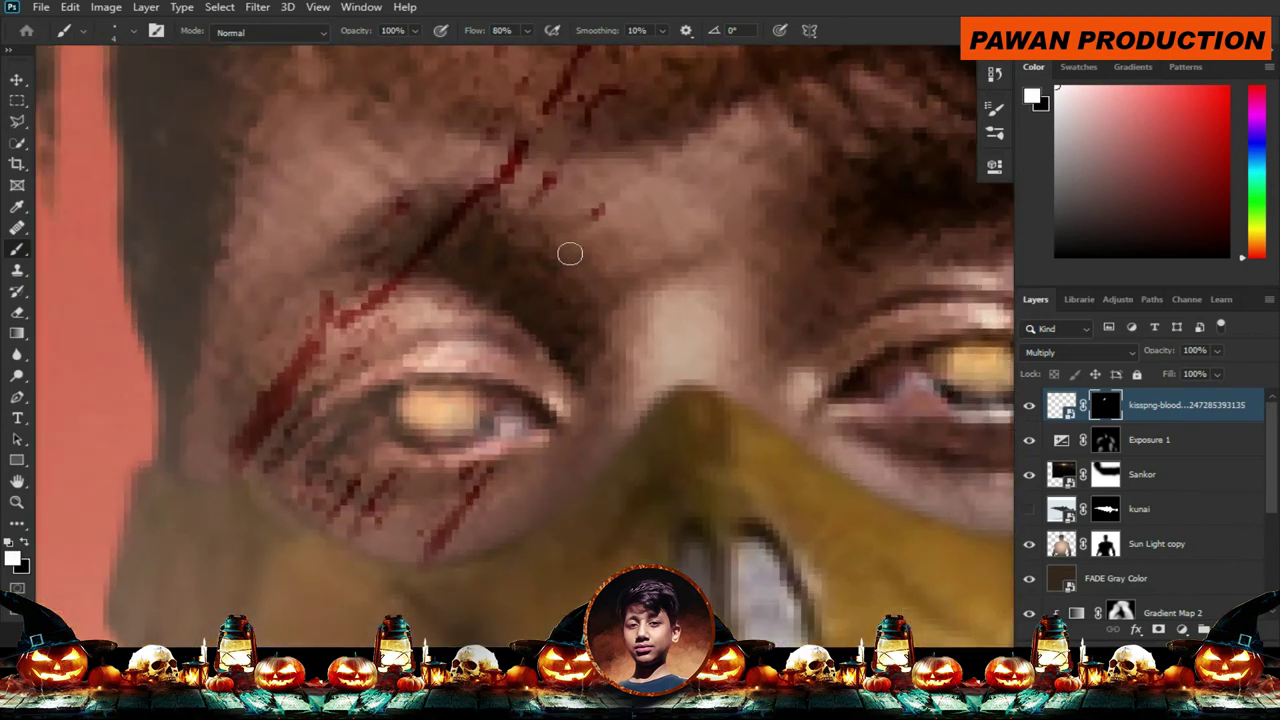
pyautogui.scroll(-2, 512, 305)
pyautogui.scroll(-1, 512, 305)
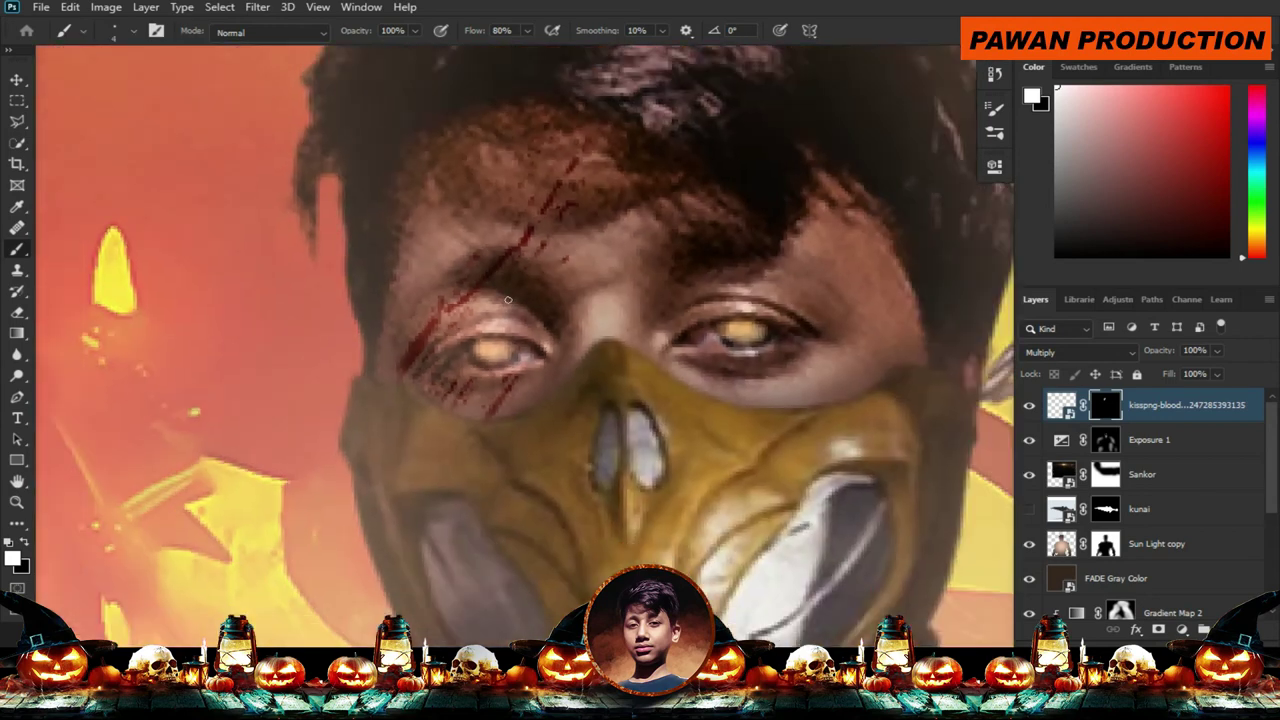
pyautogui.scroll(-2, 513, 338)
pyautogui.scroll(-1, 513, 338)
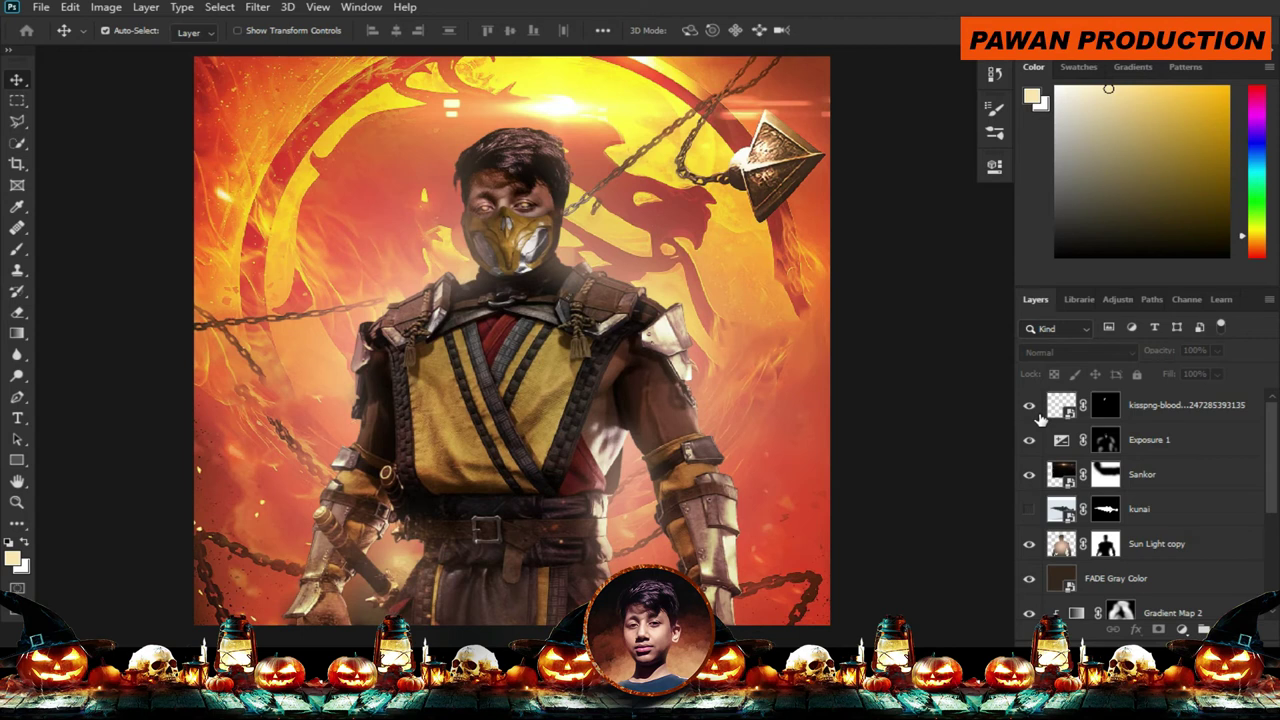
# Move the kunai layer to the top, show it, convert it to a Smart Object and Gaussian Blur it.
pyautogui.moveTo(1193, 515)
pyautogui.mouseDown()
pyautogui.moveTo(1217, 405)
pyautogui.moveTo(1062, 415)
pyautogui.mouseUp()
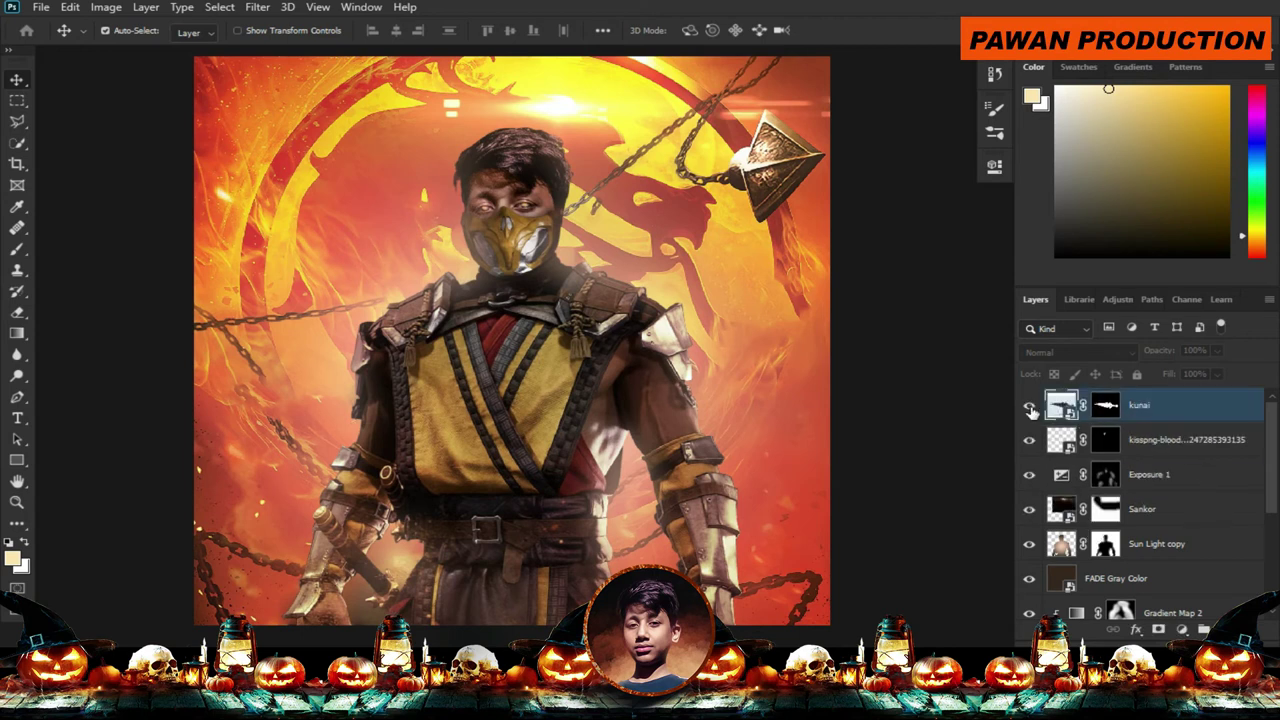
pyautogui.click(1029, 405)
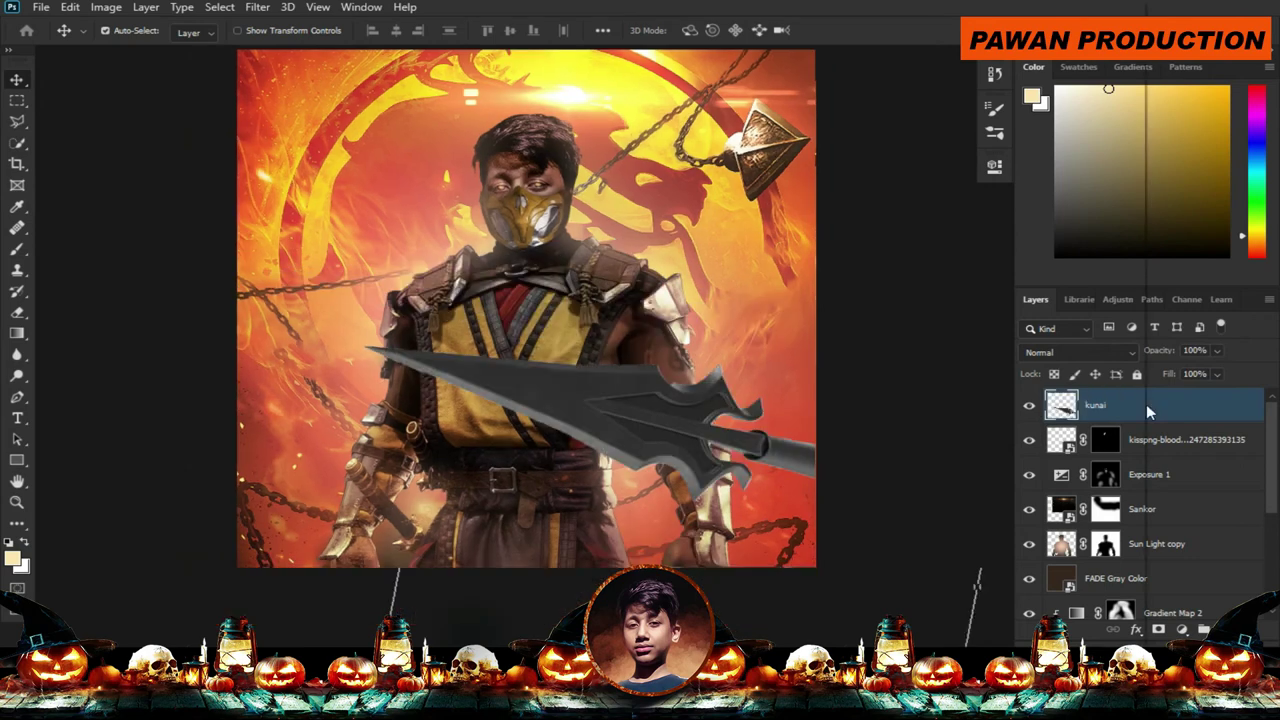
pyautogui.rightClick(1146, 404)
pyautogui.click(969, 222)
pyautogui.click(256, 8)
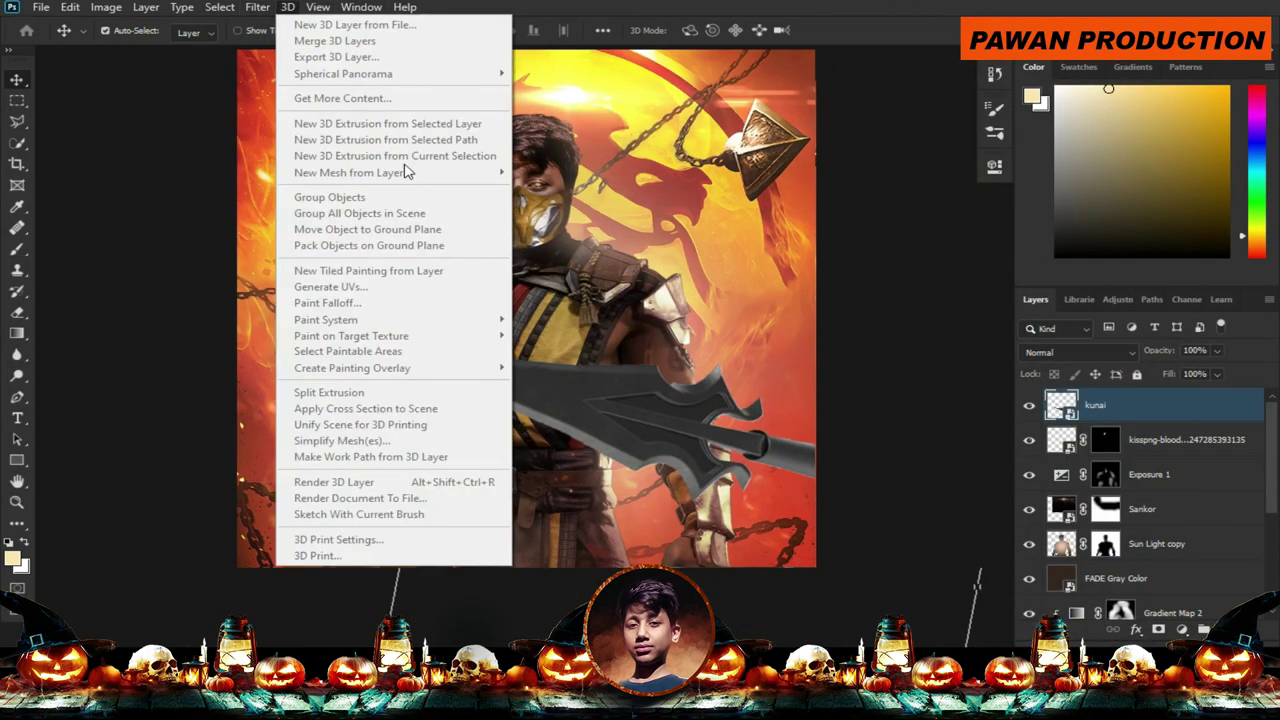
pyautogui.moveTo(268, 198)
pyautogui.click(522, 262)
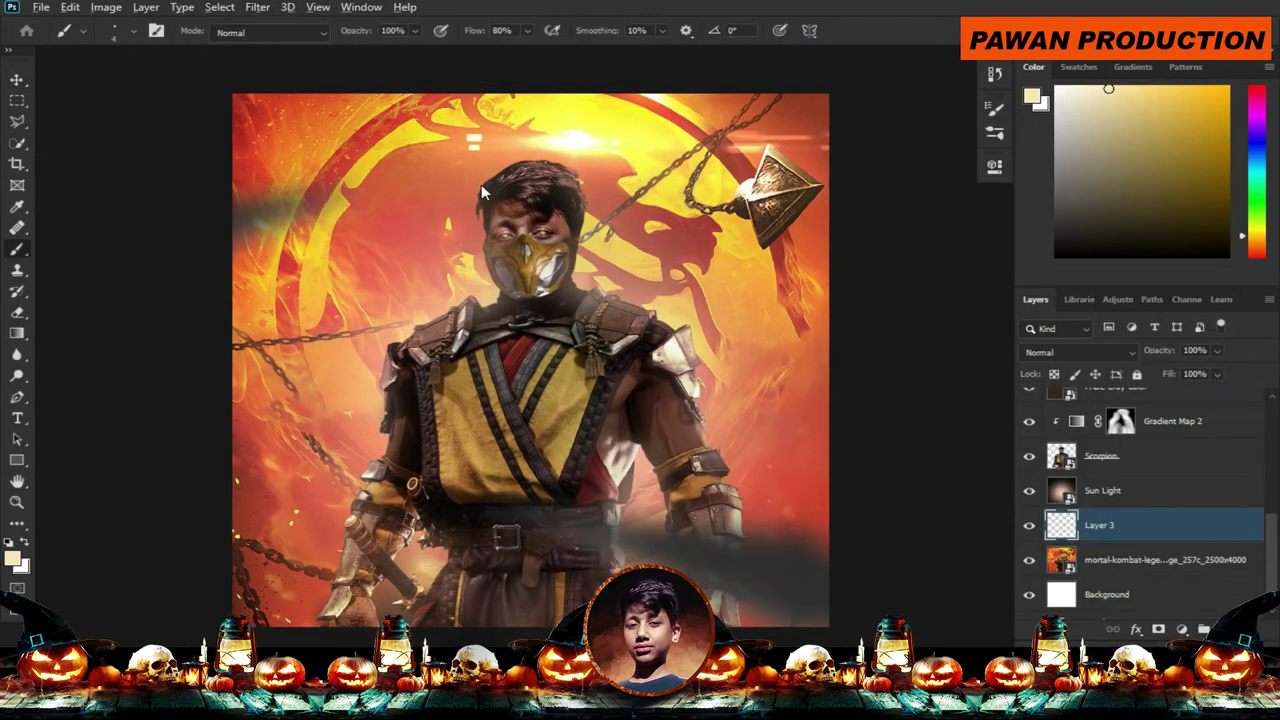
# Set up a large soft brush around 340 px for painting dark haze.
pyautogui.moveTo(482, 192); pyautogui.dragTo(540, 200)
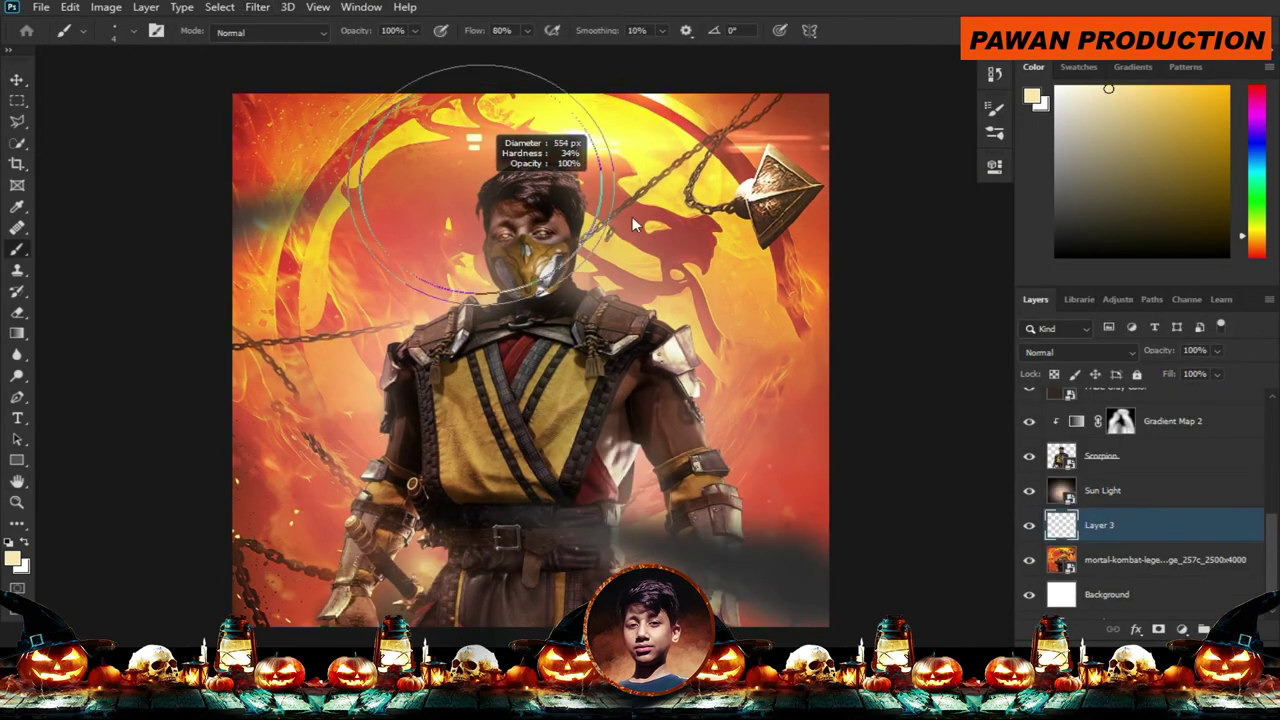
pyautogui.scroll(-1, 598, 412)
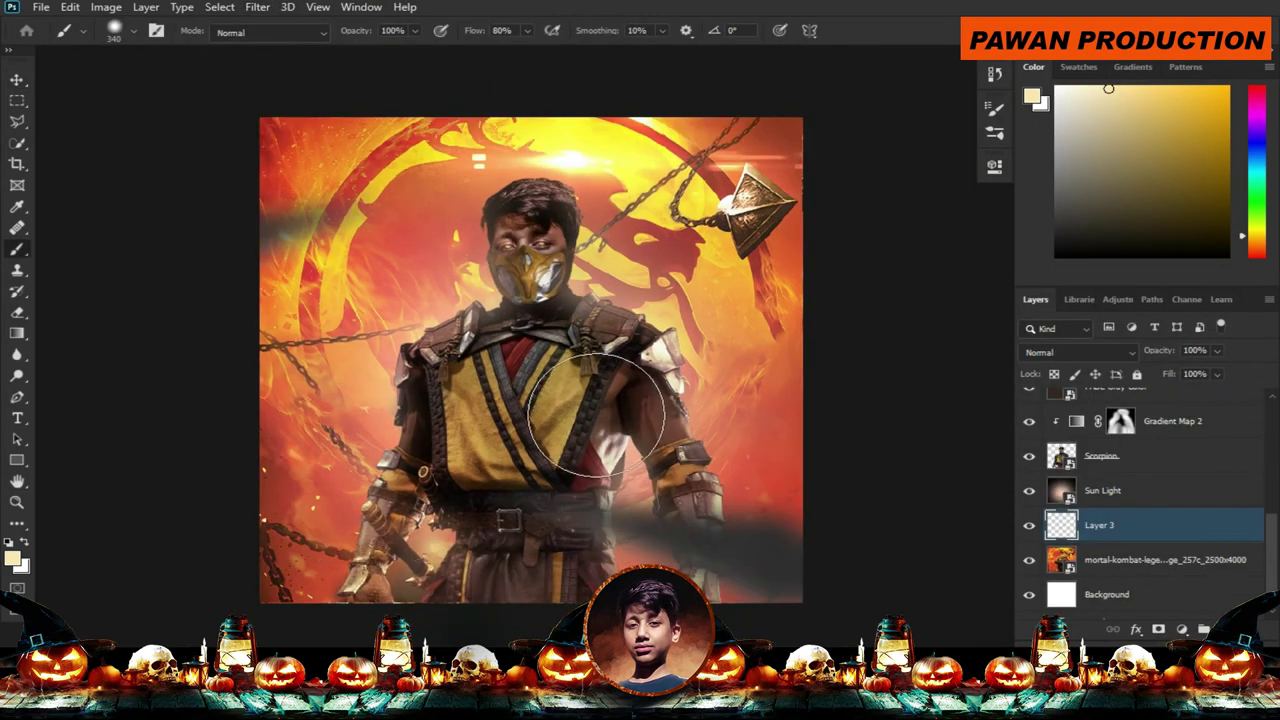
pyautogui.scroll(-1, 598, 412)
pyautogui.scroll(1, 600, 405)
pyautogui.scroll(1, 605, 395)
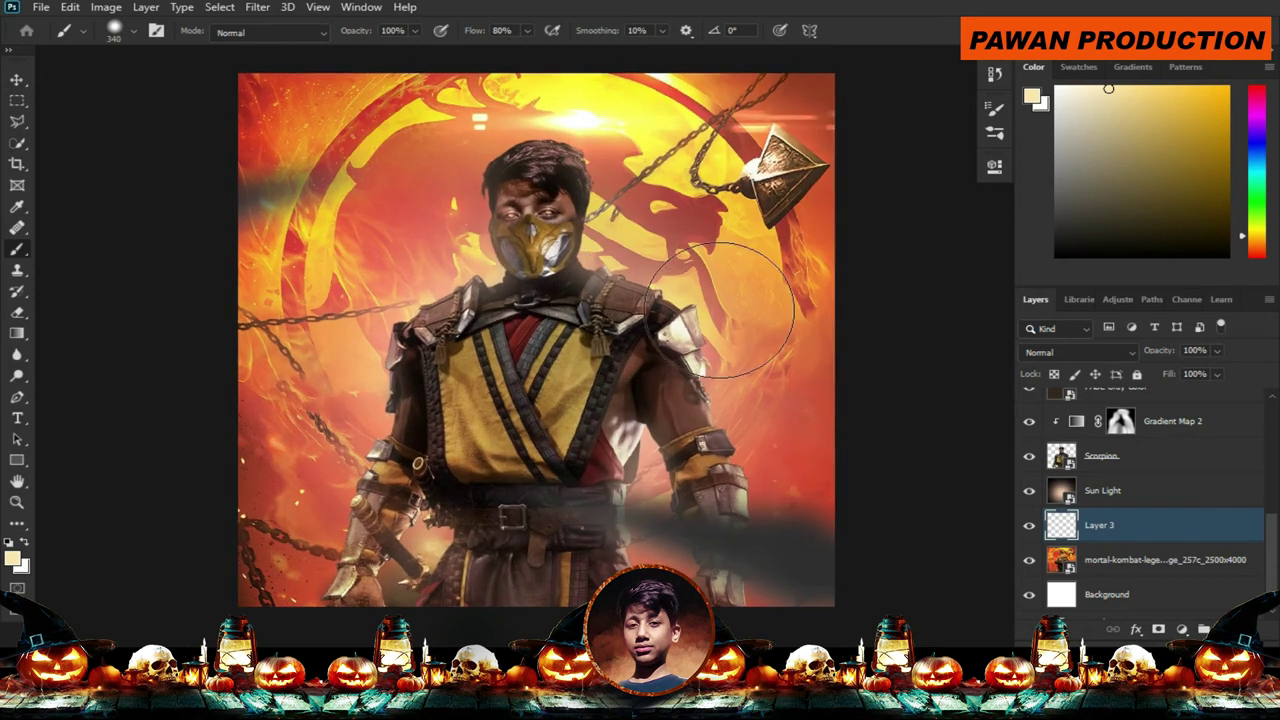
pyautogui.click(984, 138)
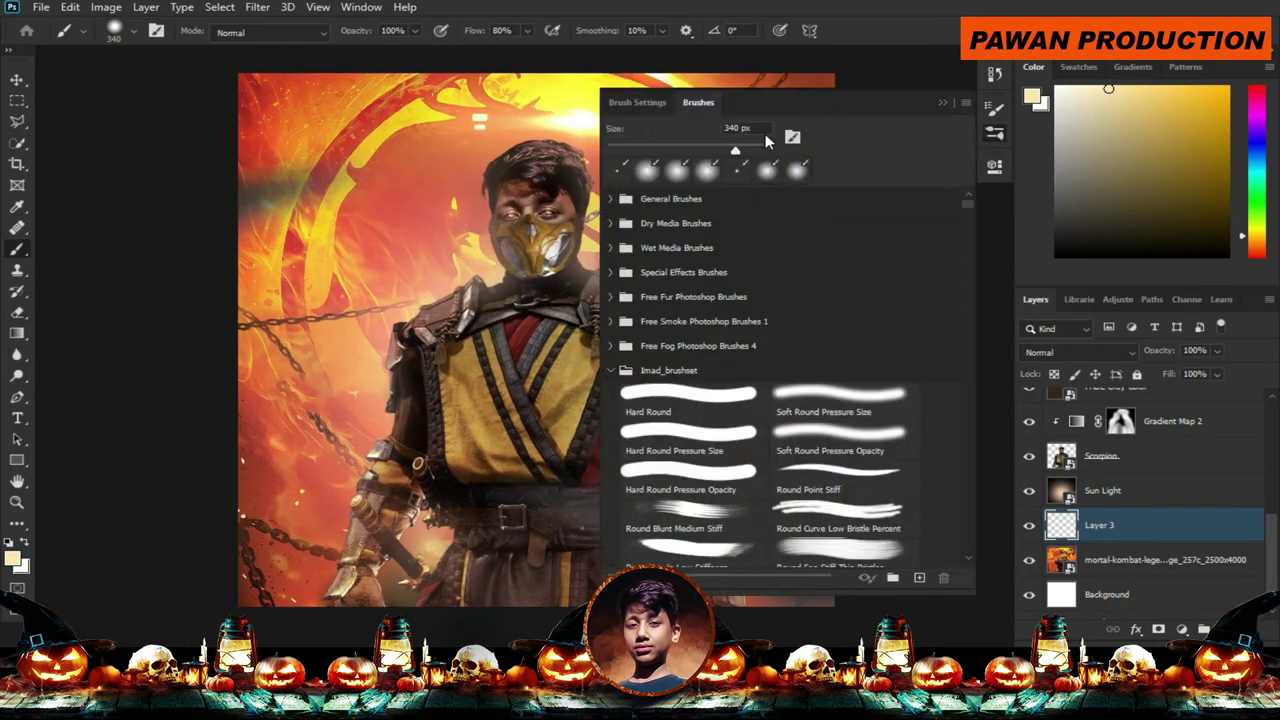
pyautogui.doubleClick(838, 548)
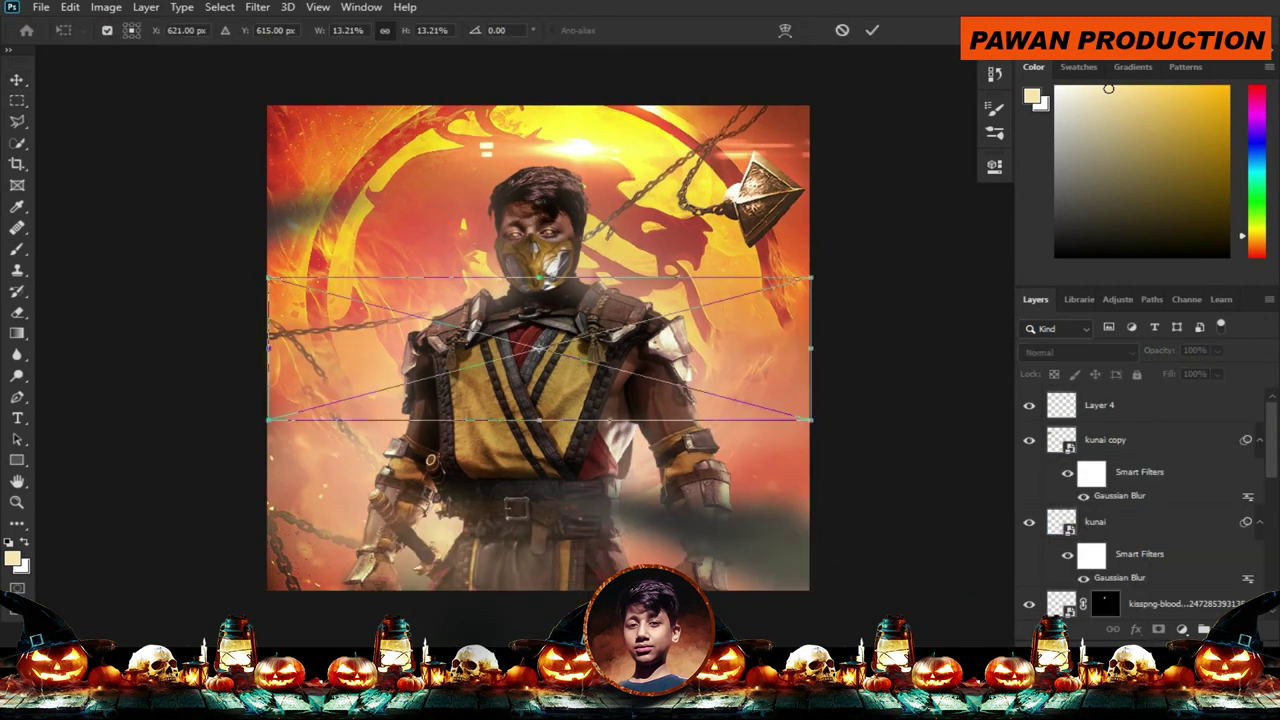
# Shrink the Mortal Kombat logo to 6.52% at the bottom and reduce its Outer Glow size.
pyautogui.moveTo(838, 395); pyautogui.dragTo(612, 548)
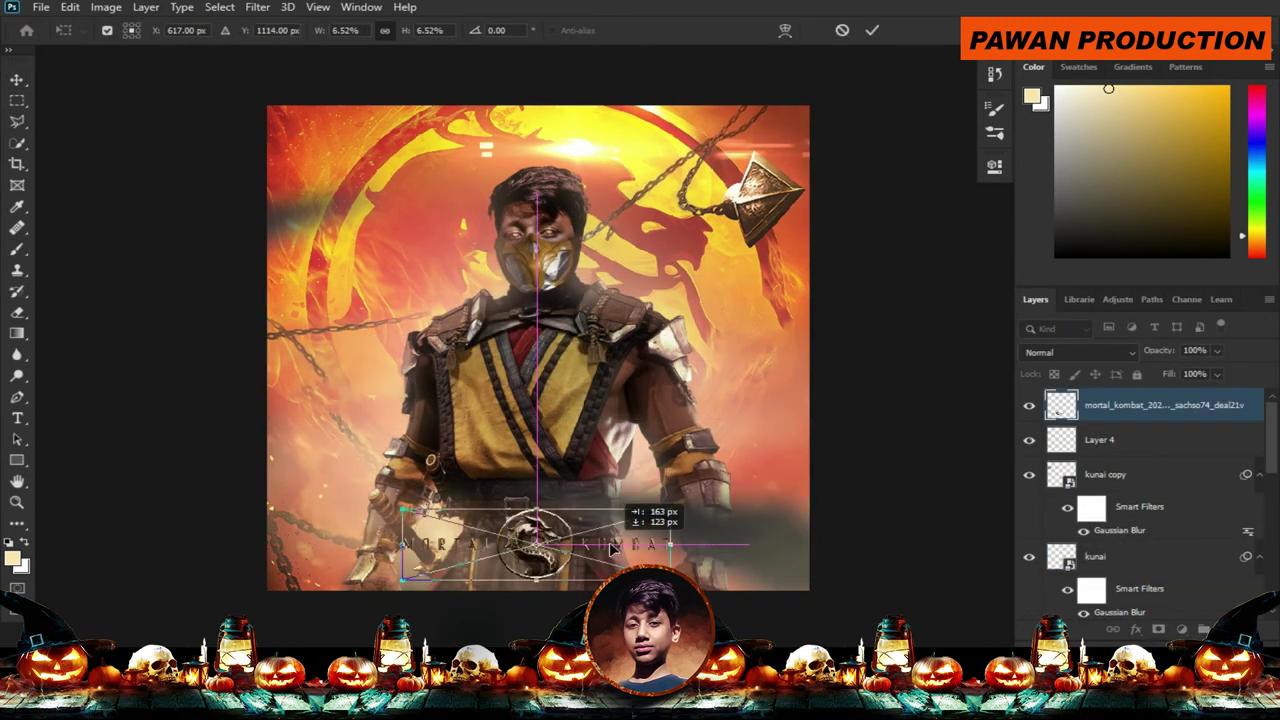
pyautogui.click(874, 30)
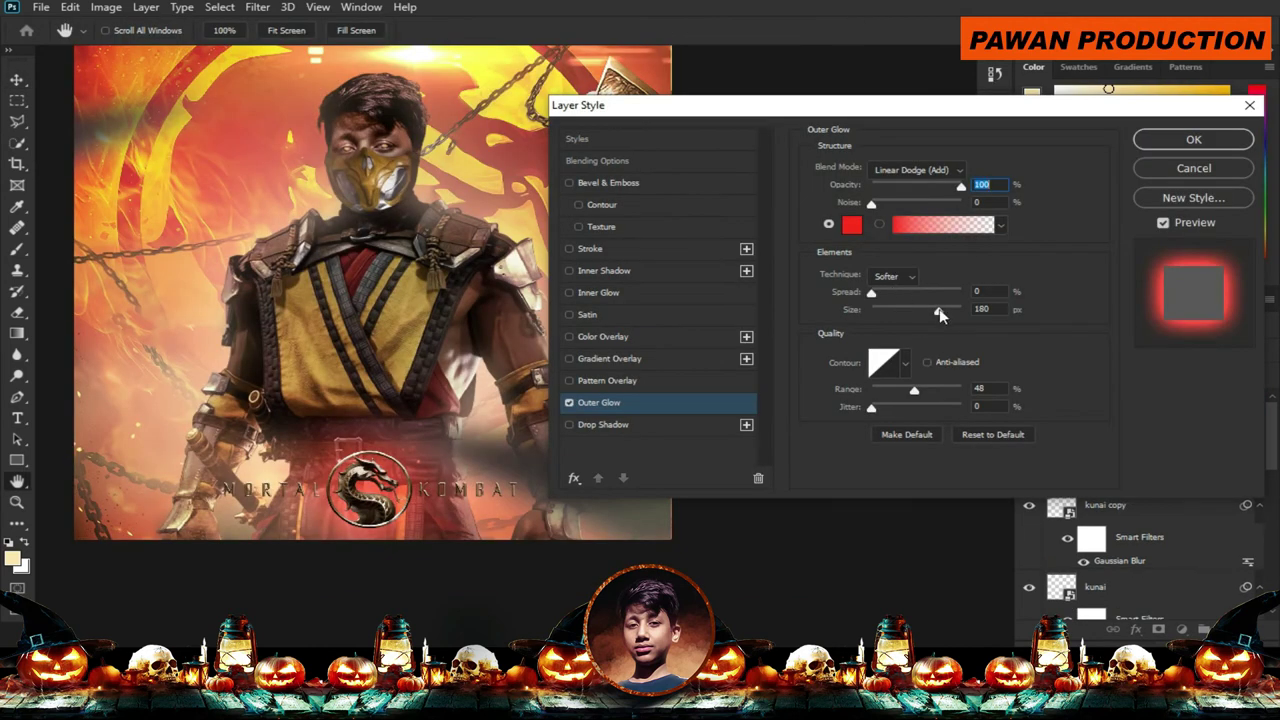
pyautogui.moveTo(940, 313); pyautogui.dragTo(913, 315)
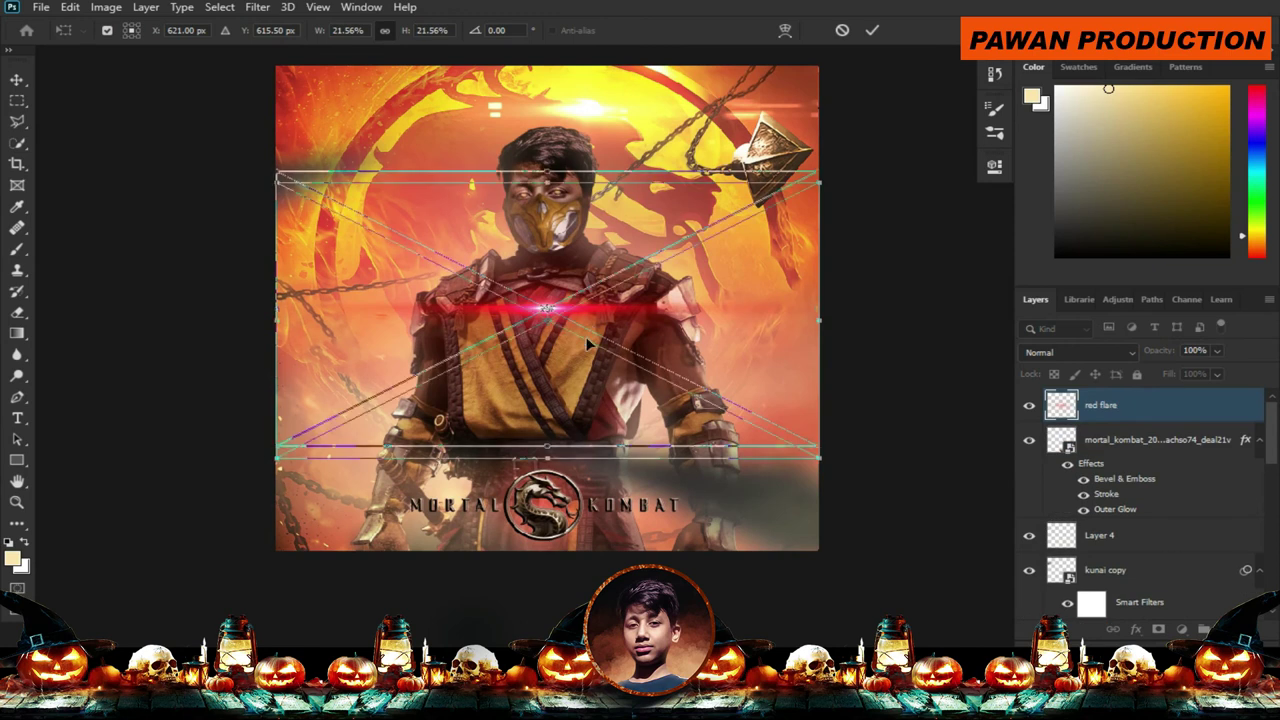
# Move the red flare down onto the logo and add a Solid Color fill layer.
pyautogui.moveTo(588, 344); pyautogui.dragTo(598, 500)
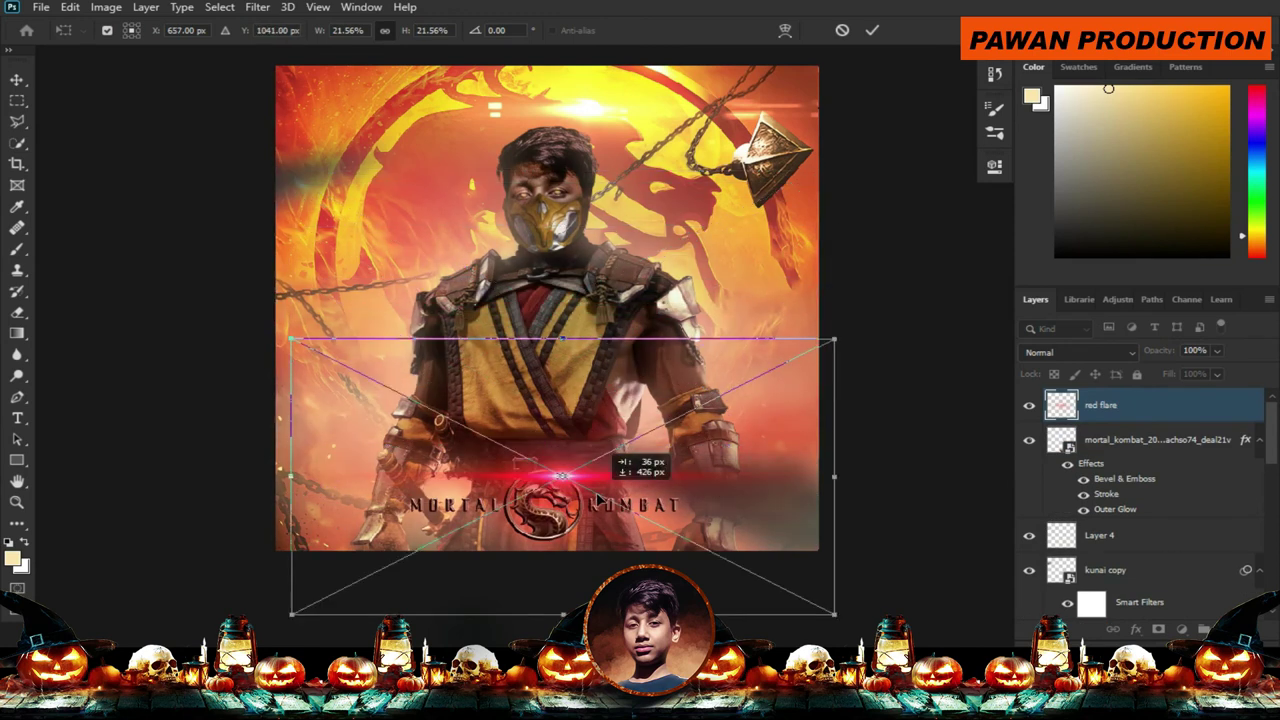
pyautogui.press('Return')
pyautogui.click(1182, 628)
pyautogui.click(1208, 340)
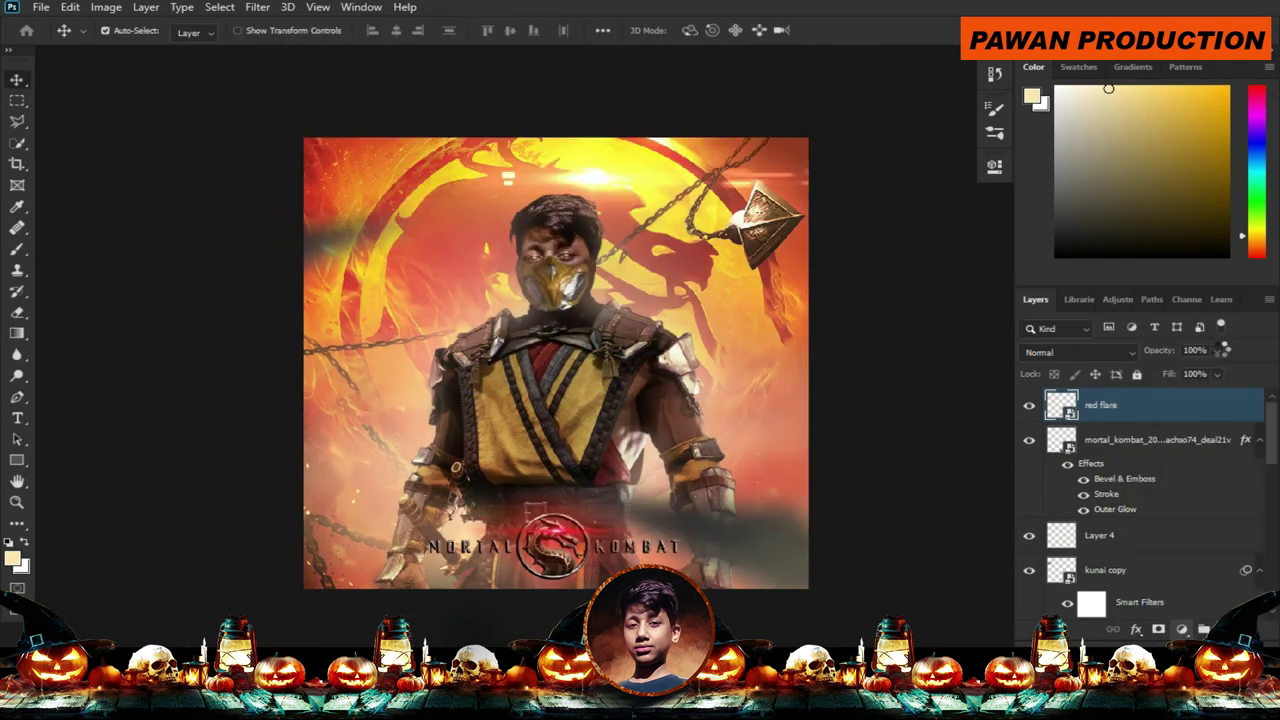
# Make the colour fill a Screen-mode yellow (#ffd457) and invert its mask to hide it.
pyautogui.click(1213, 224)
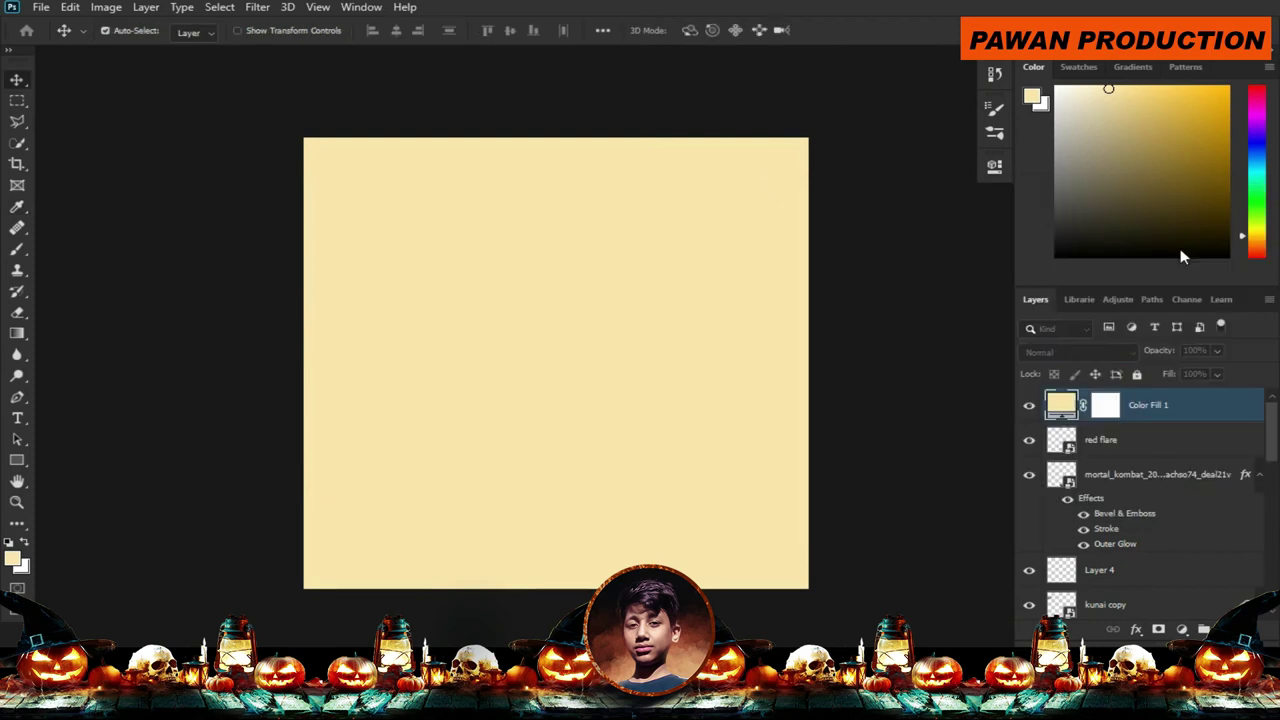
pyautogui.click(1070, 351)
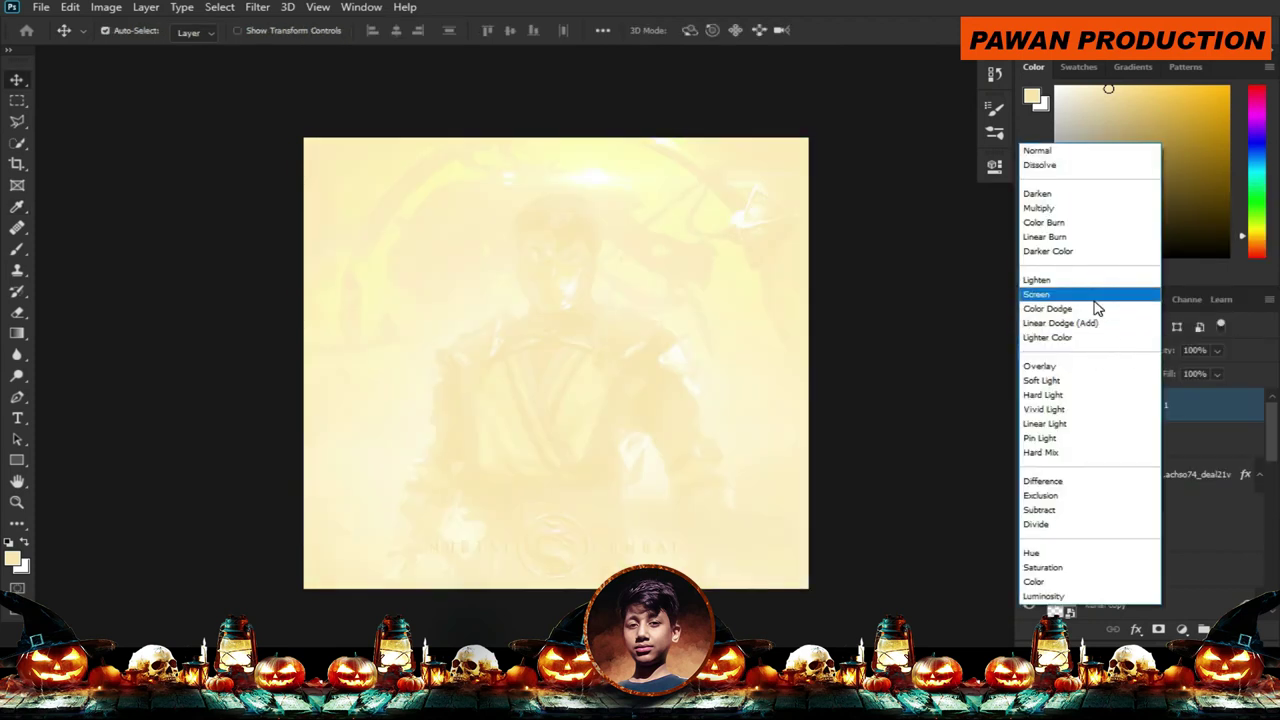
pyautogui.click(1095, 300)
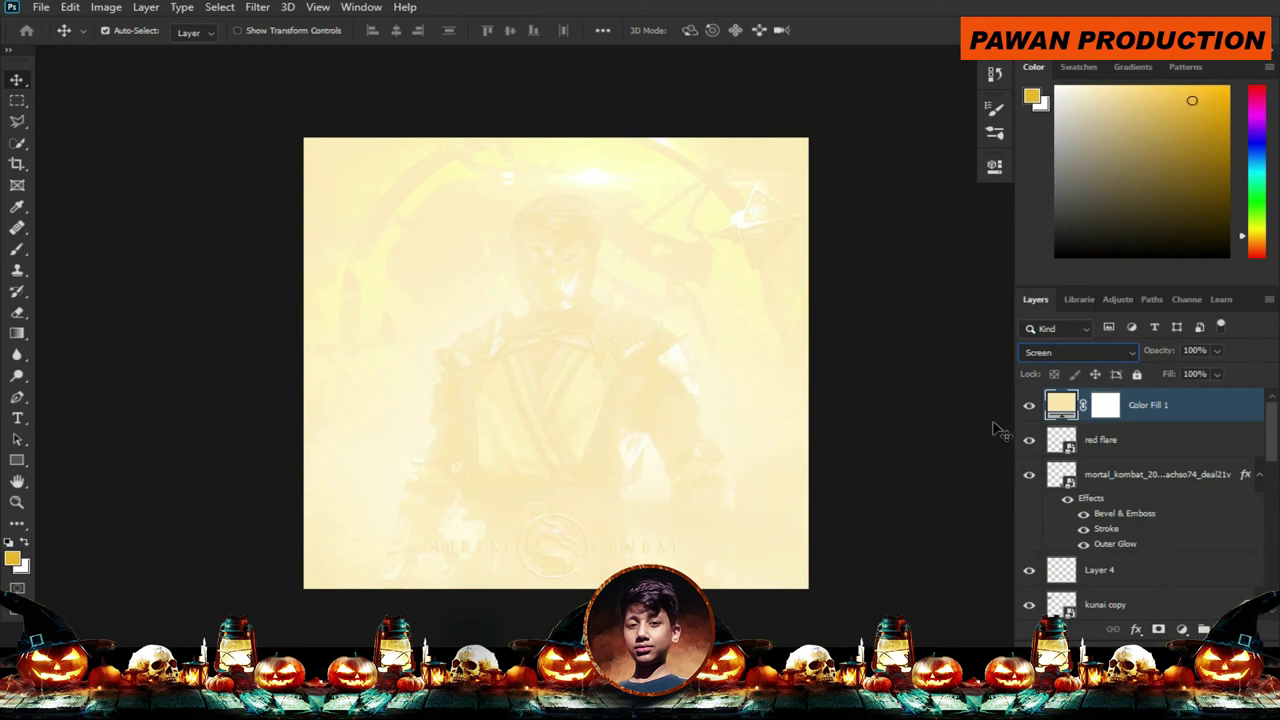
pyautogui.doubleClick(1061, 406)
pyautogui.moveTo(994, 251); pyautogui.dragTo(955, 232)
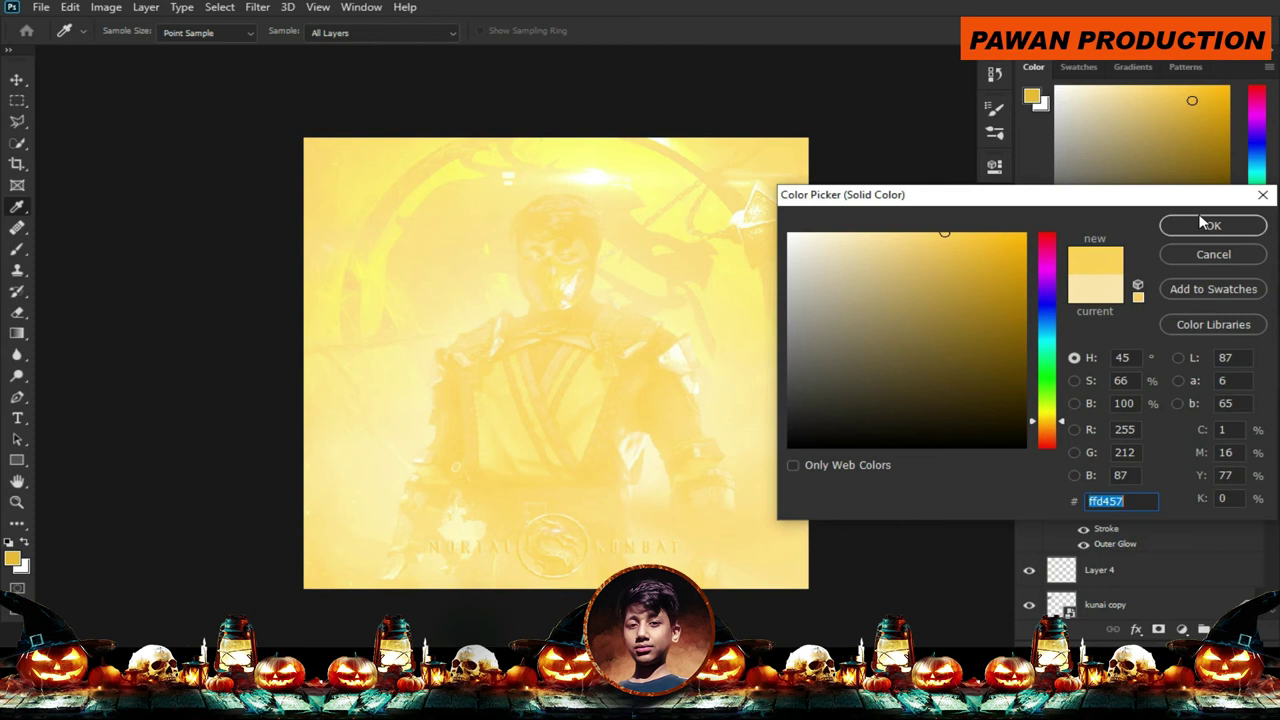
pyautogui.click(1208, 225)
pyautogui.click(1108, 416)
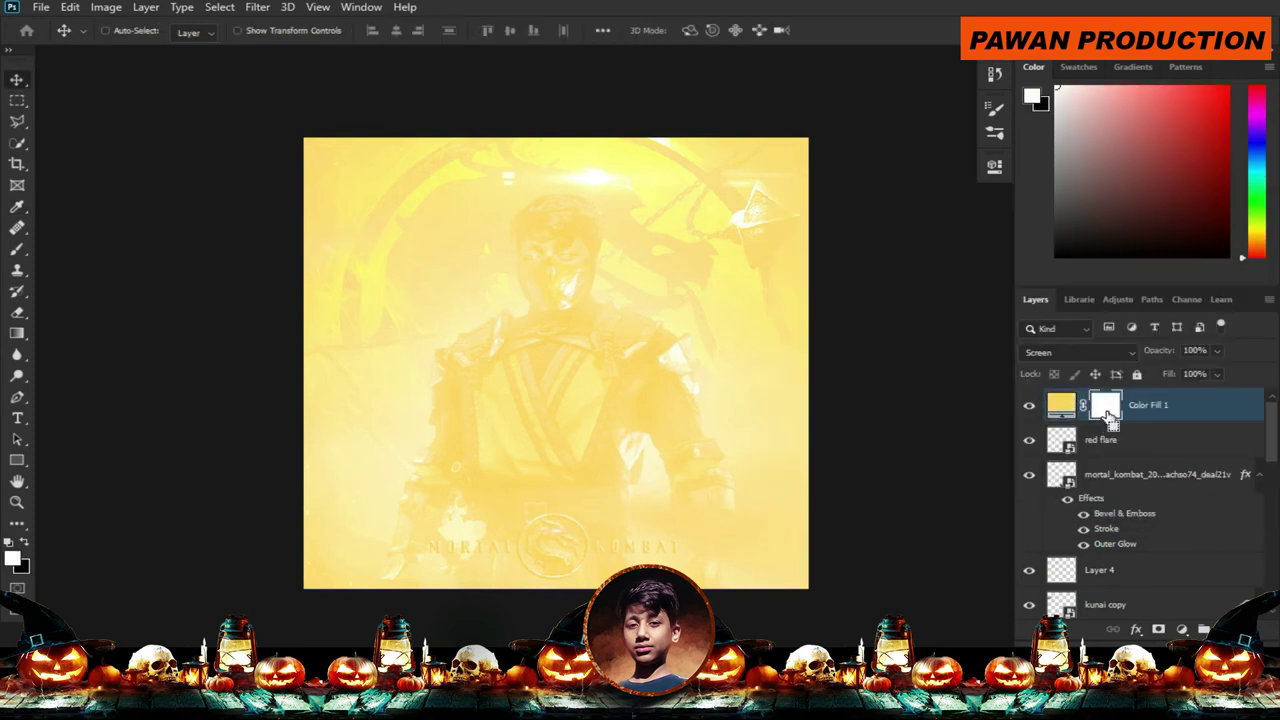
pyautogui.hotkey('ctrl', 'i')
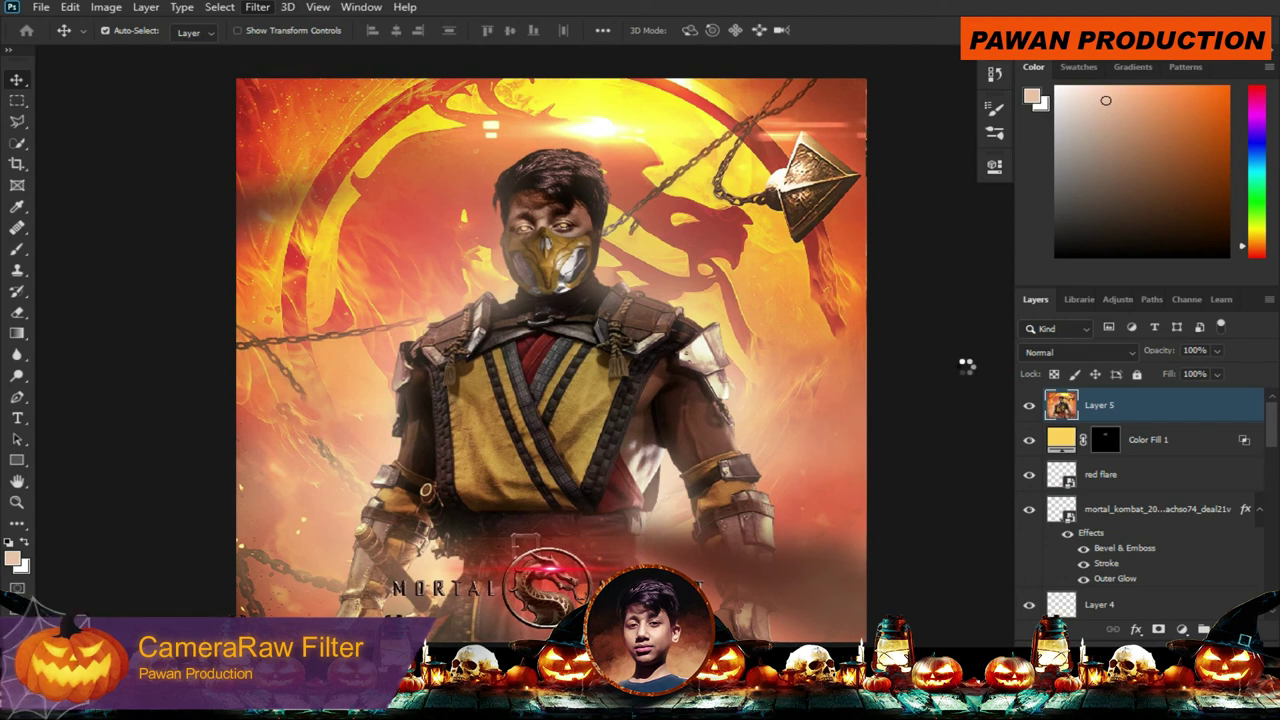
# Open the Camera Raw Filter on the merged layer with Shift+Ctrl+A.
pyautogui.hotkey('ctrl', 'shift', 'a')
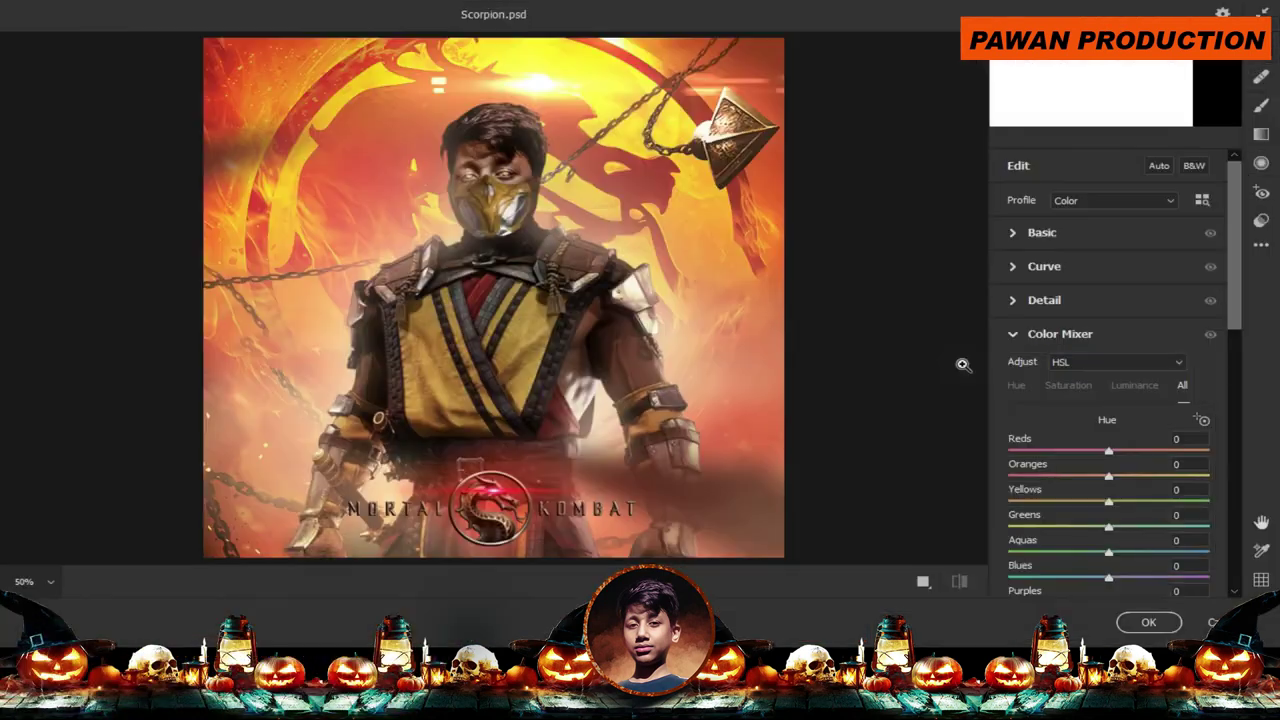